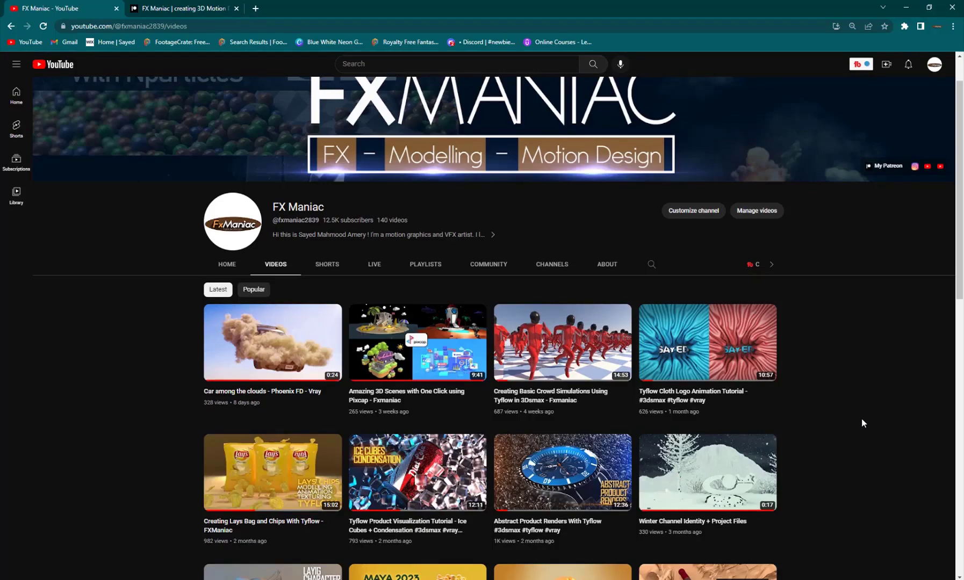
scroll(849, 398, "down", 3)
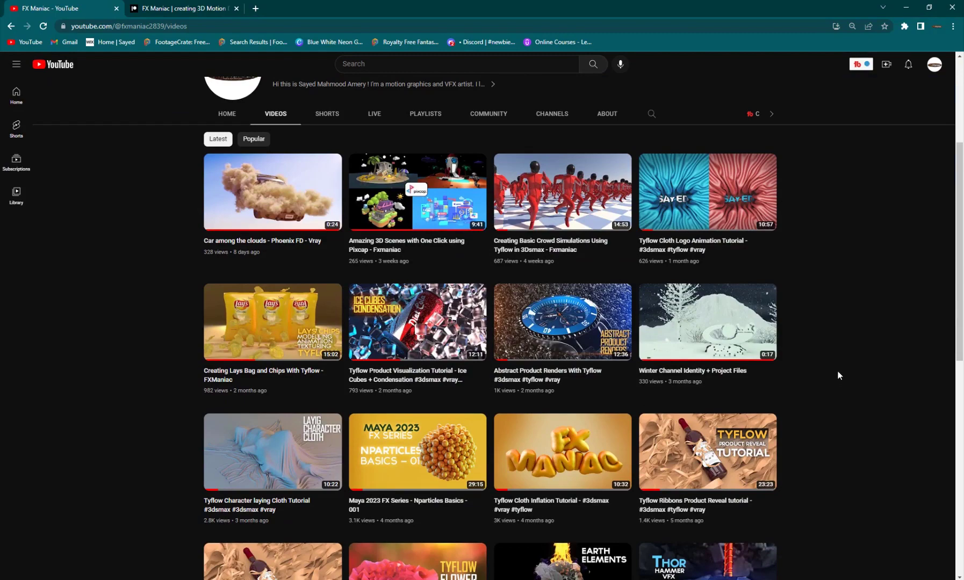
scroll(838, 416, "up", 3)
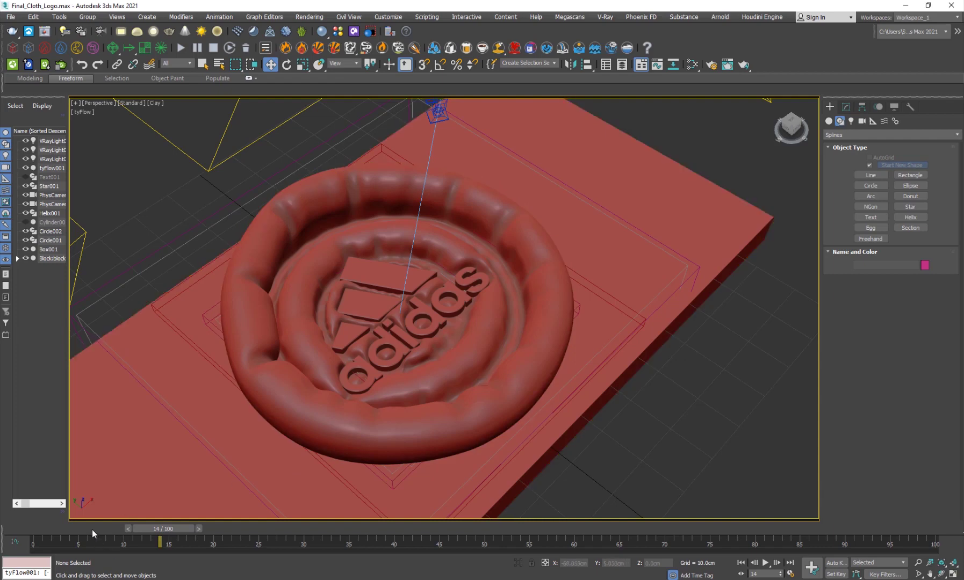
Step: Examine the adidas cloth simulation in Final_Cloth_Logo.max over its early frames and inspect the logo and surrounding folds up close
left_click_drag(92, 529, 62, 528)
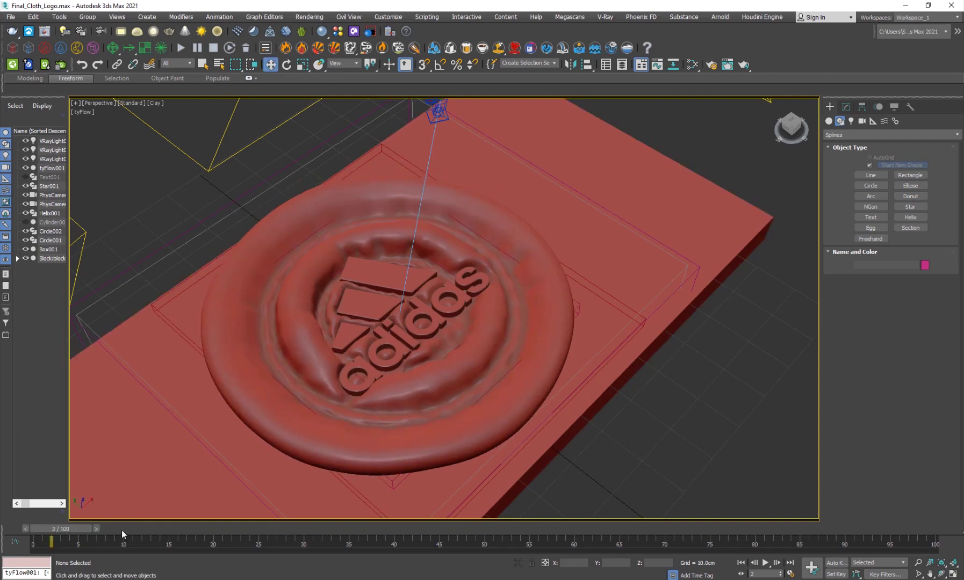
left_click(144, 527)
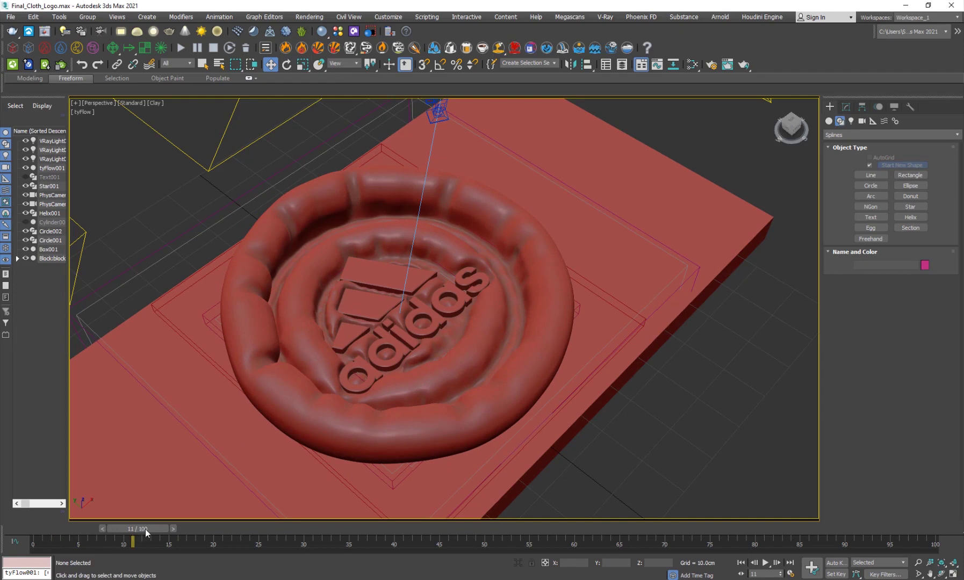
left_click_drag(114, 534, 113, 533)
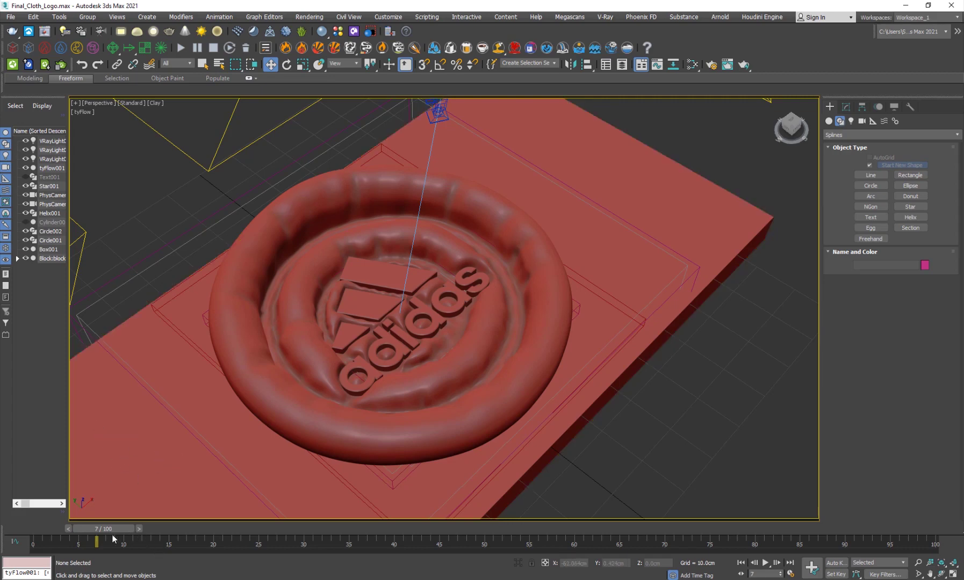
left_click_drag(111, 528, 125, 532)
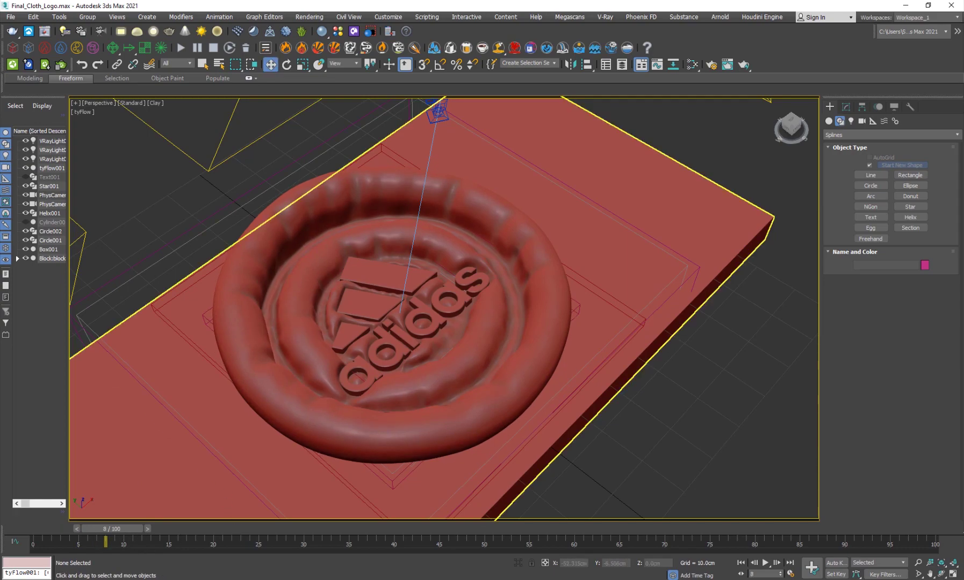
middle_click_drag(497, 338, 443, 390, "alt")
scroll(450, 383, "up", 5)
scroll(449, 383, "down", 5)
scroll(431, 363, "up", 2)
scroll(426, 269, "up", 4)
scroll(406, 338, "down", 2)
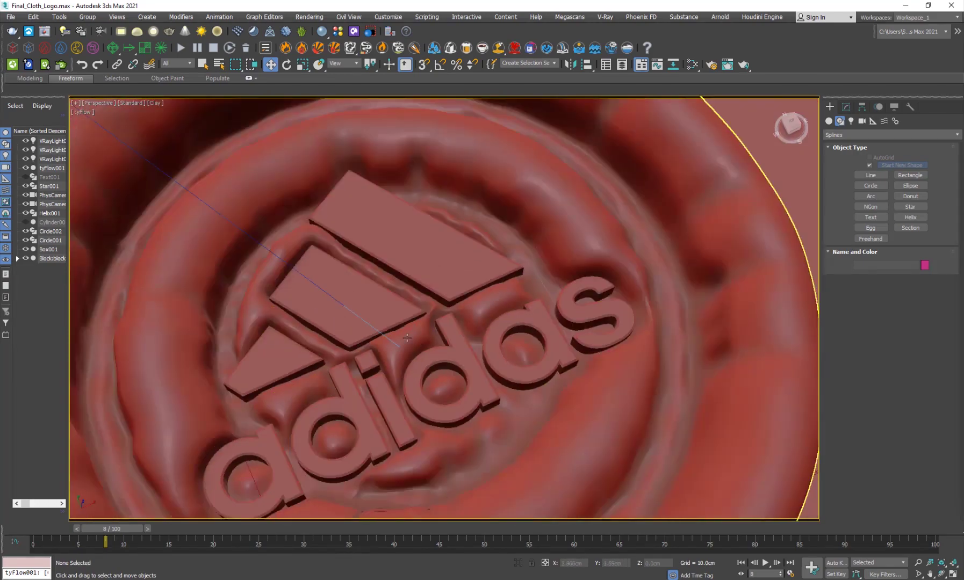
scroll(408, 338, "down", 5)
scroll(279, 274, "up", 3)
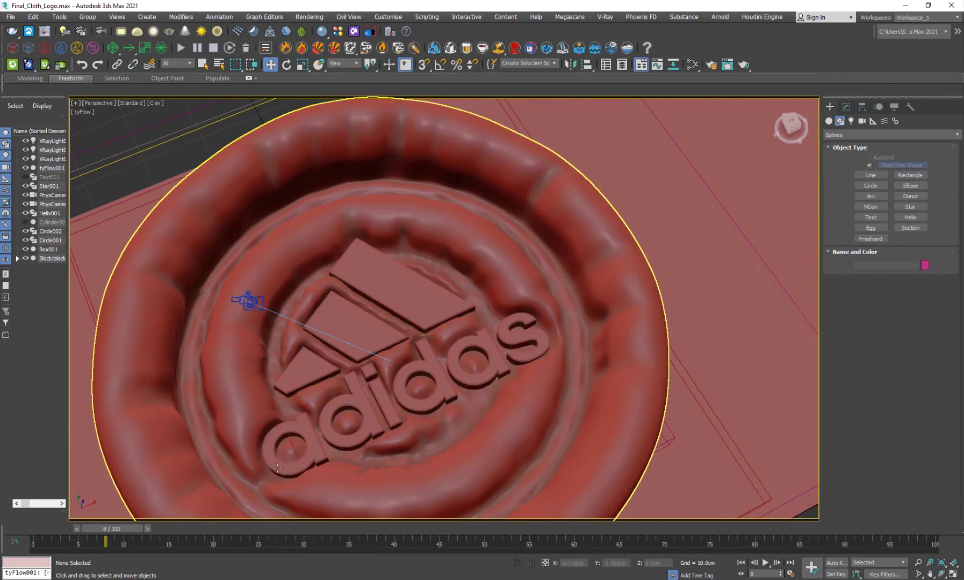
Step: Switch to File Explorer and review the rendered cloth logo images in the SuperSoft_Clot folder, starting from adidas black white.jpg
key("alt+Tab")
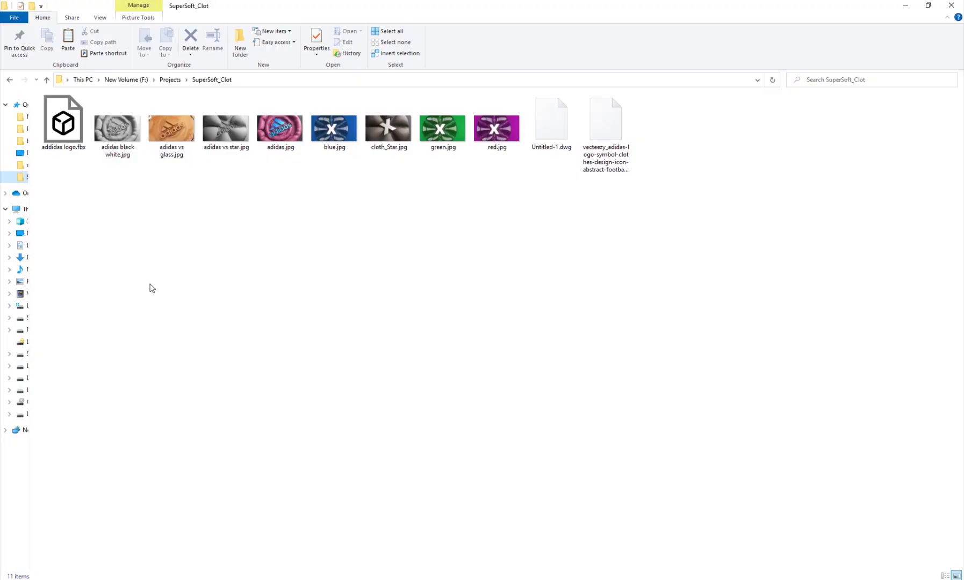
scroll(232, 242, "up", 4, "ctrl")
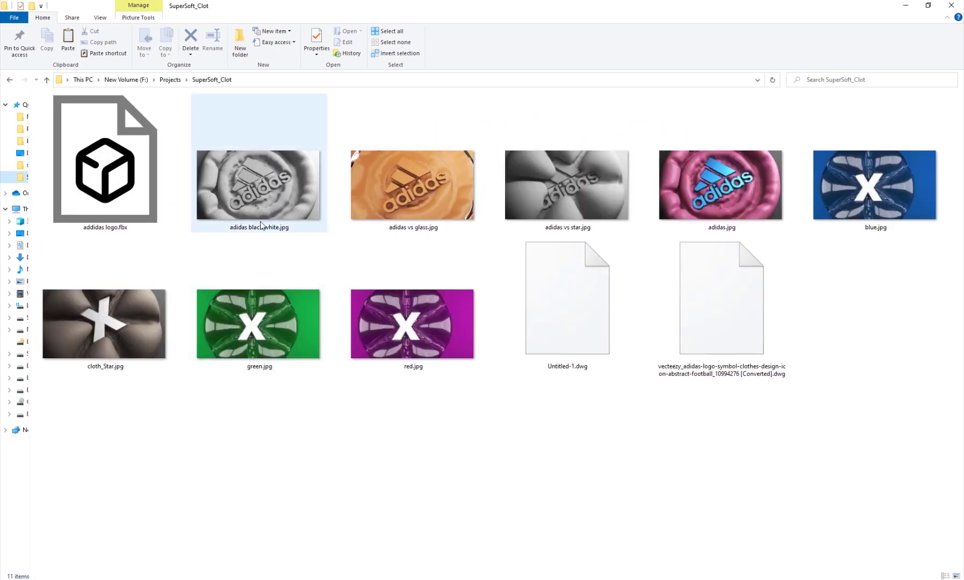
left_click(260, 221)
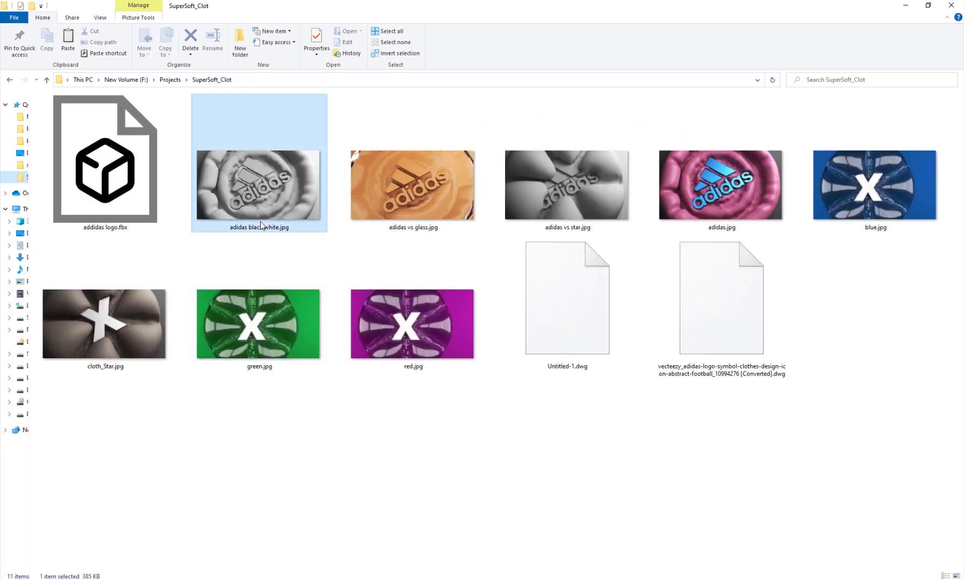
double_click(261, 183)
key("Right")
key("Right")
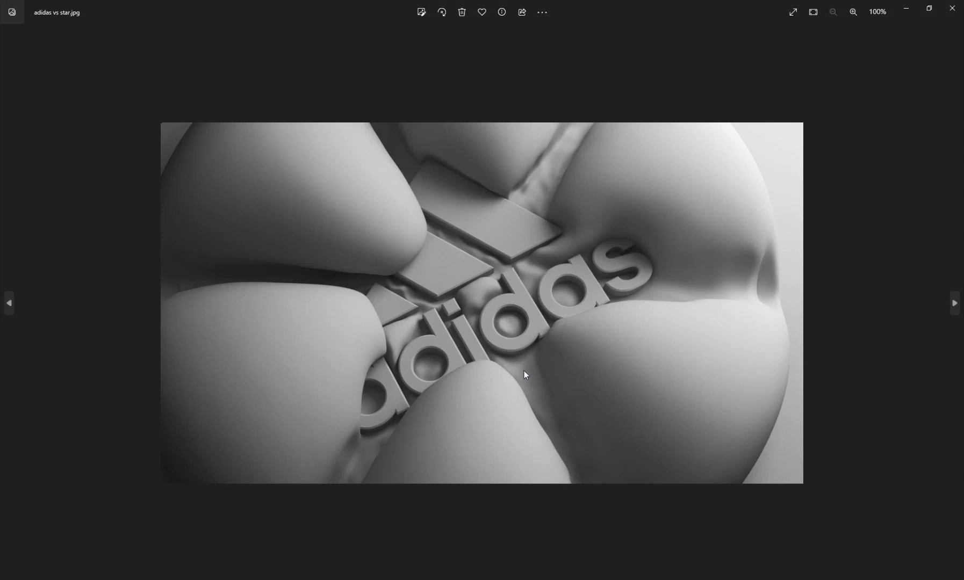
scroll(529, 371, "down", 2)
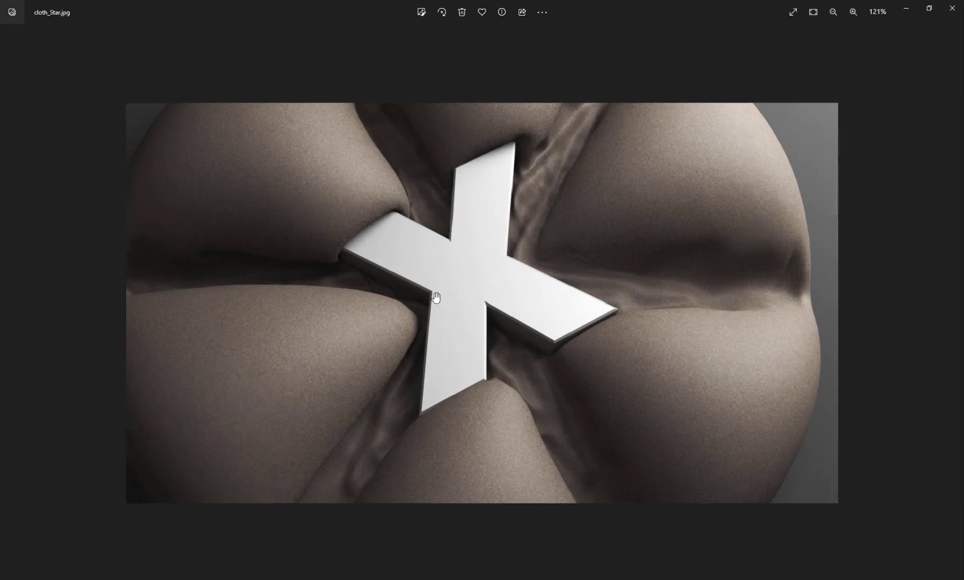
scroll(489, 319, "down", 2, "ctrl")
scroll(490, 318, "up", 2)
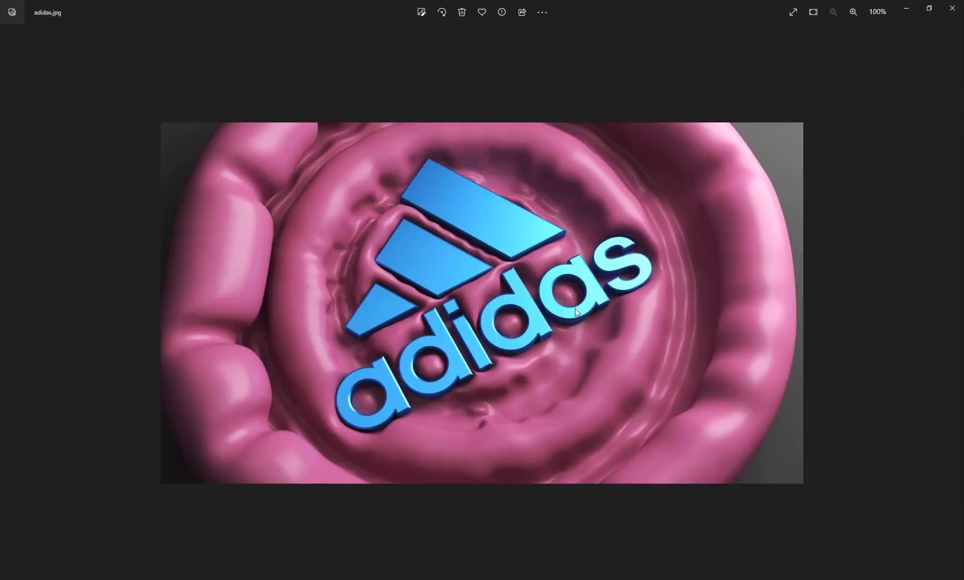
left_click(952, 8)
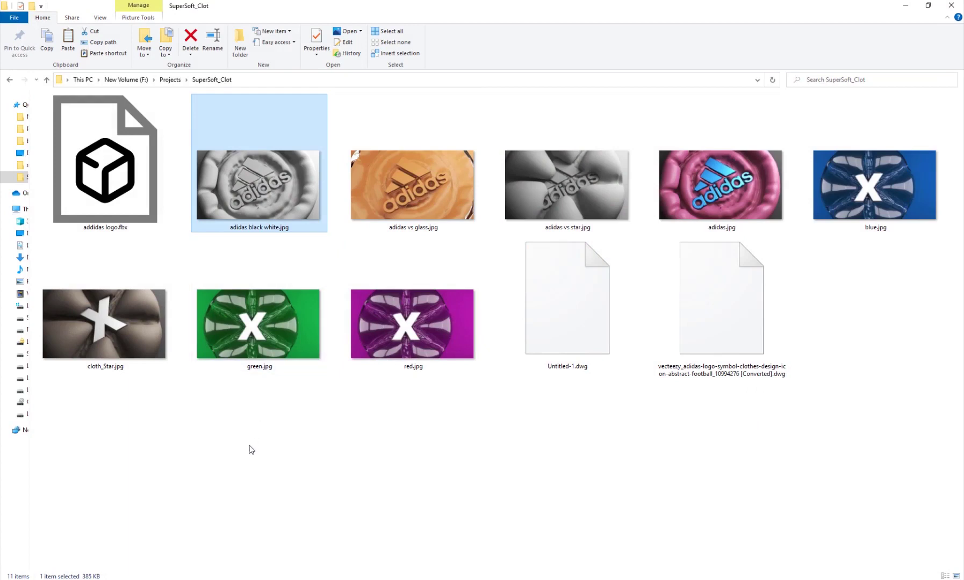
Step: Switch to the browser and look through the latest posts on the FX Maniac Patreon page, including the Addidas soft cloth post
key("alt+Tab")
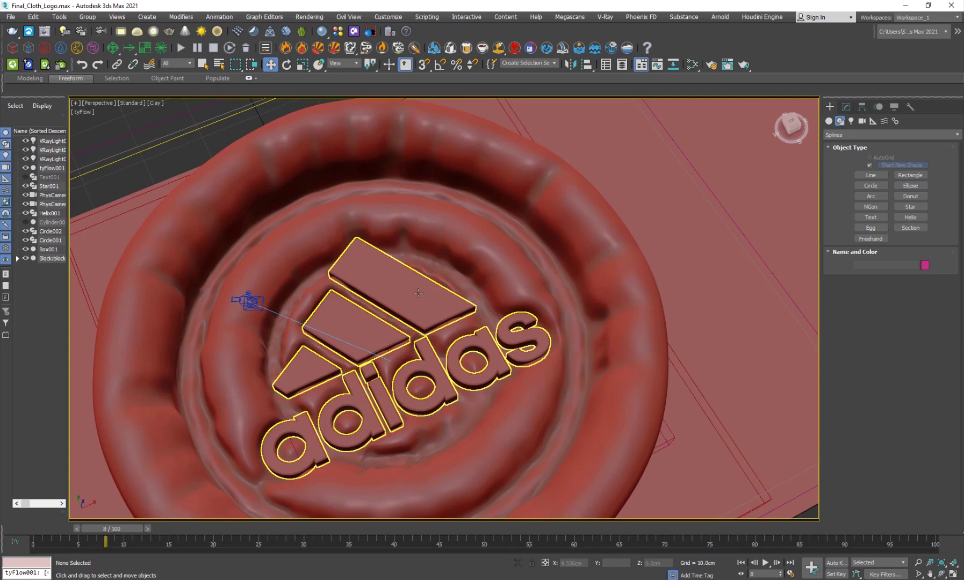
key("alt+Tab")
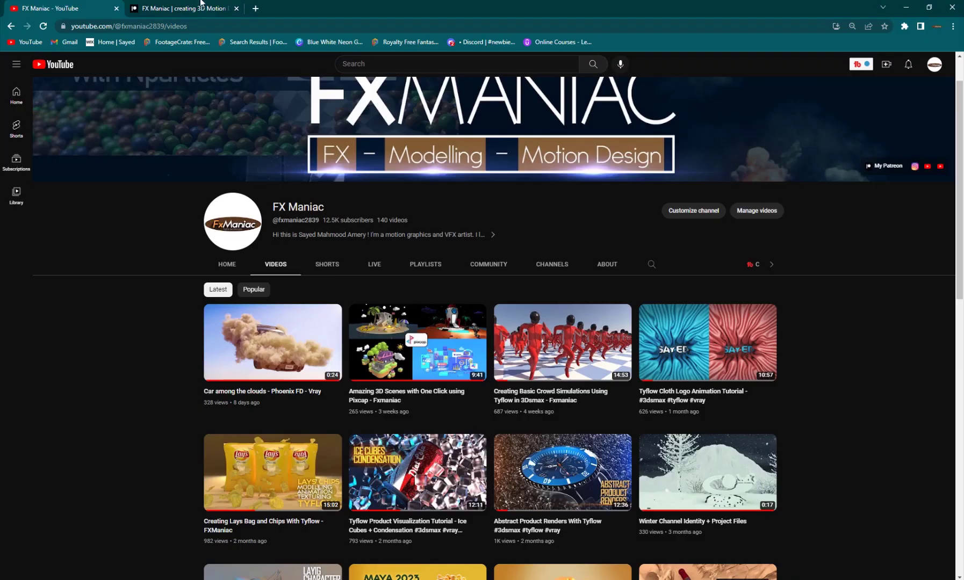
left_click(198, 4)
scroll(503, 400, "up", 5)
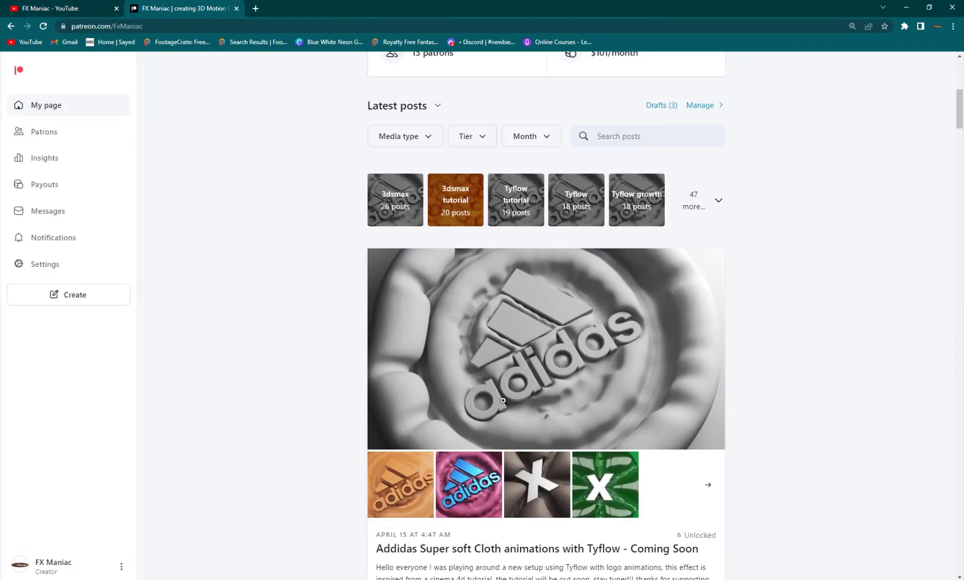
scroll(503, 400, "up", 5)
scroll(503, 415, "down", 11)
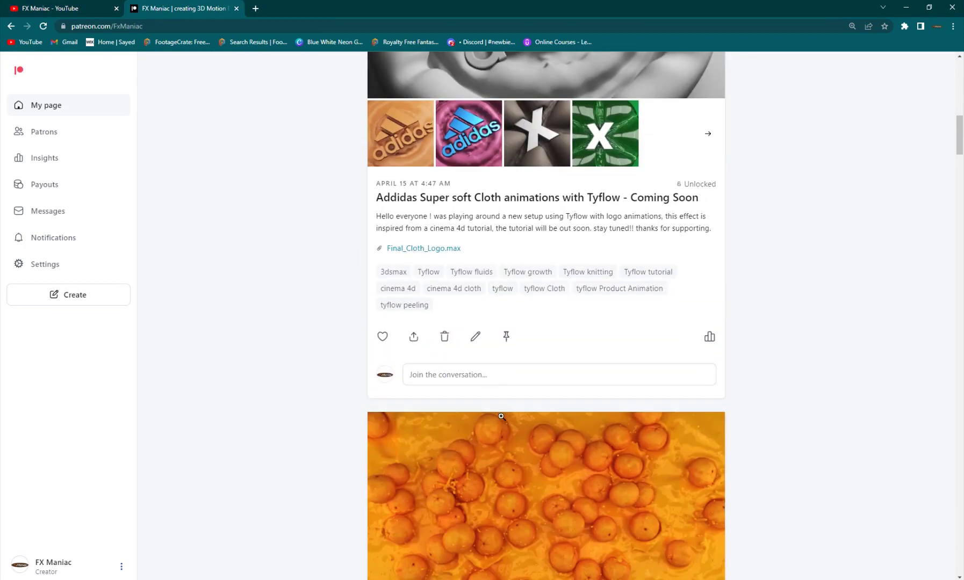
scroll(539, 446, "down", 9)
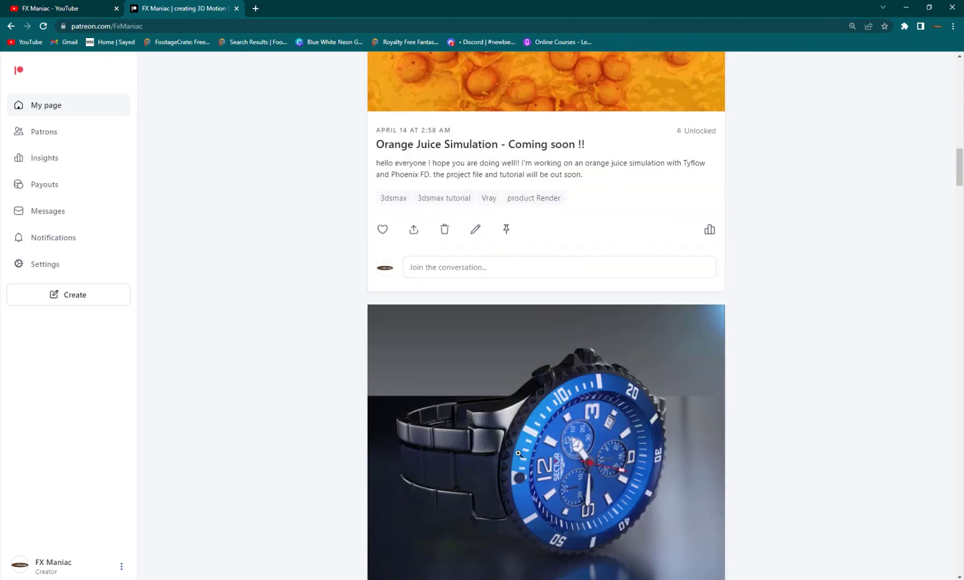
scroll(518, 454, "down", 5)
scroll(589, 331, "up", 2)
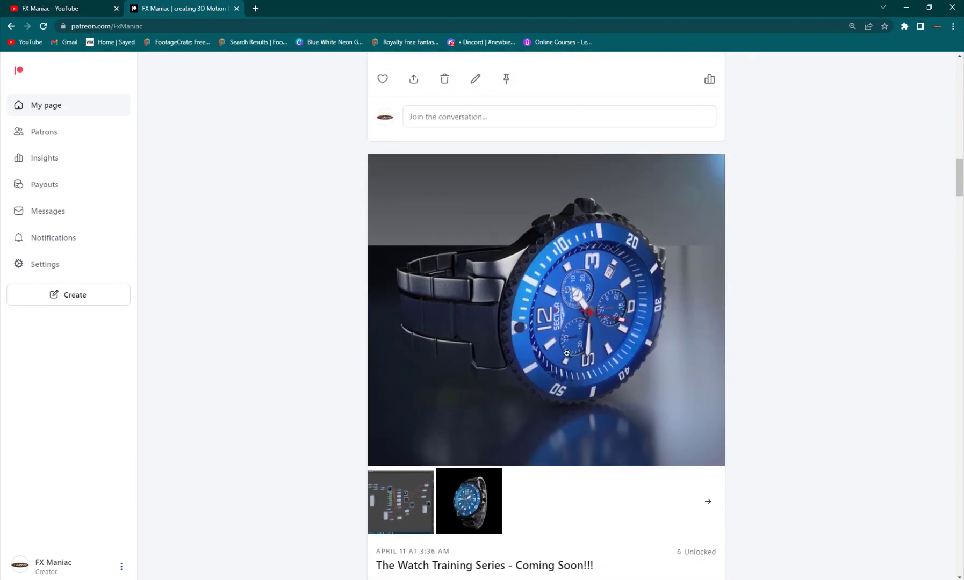
scroll(485, 379, "down", 4)
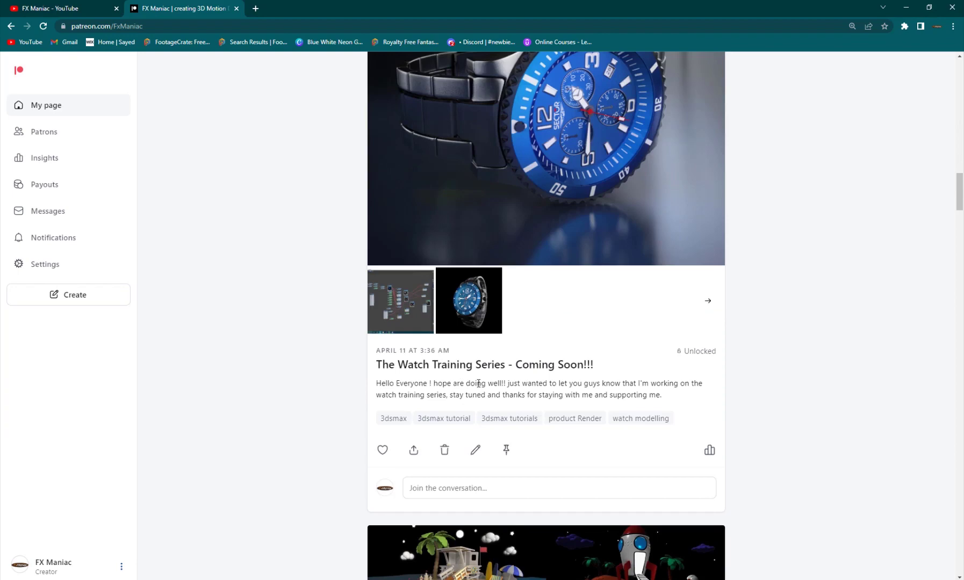
scroll(478, 384, "up", 4)
scroll(516, 348, "up", 20)
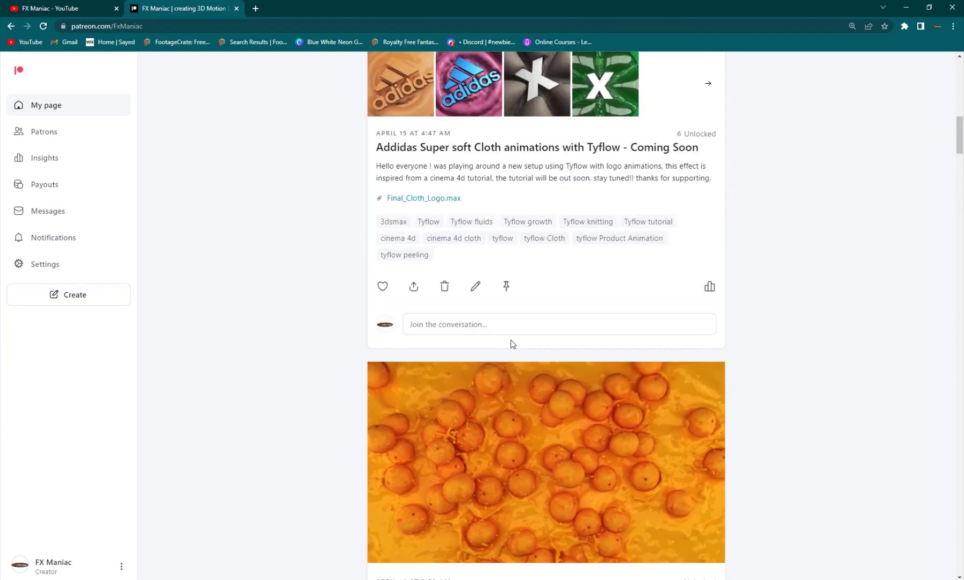
scroll(511, 340, "up", 6)
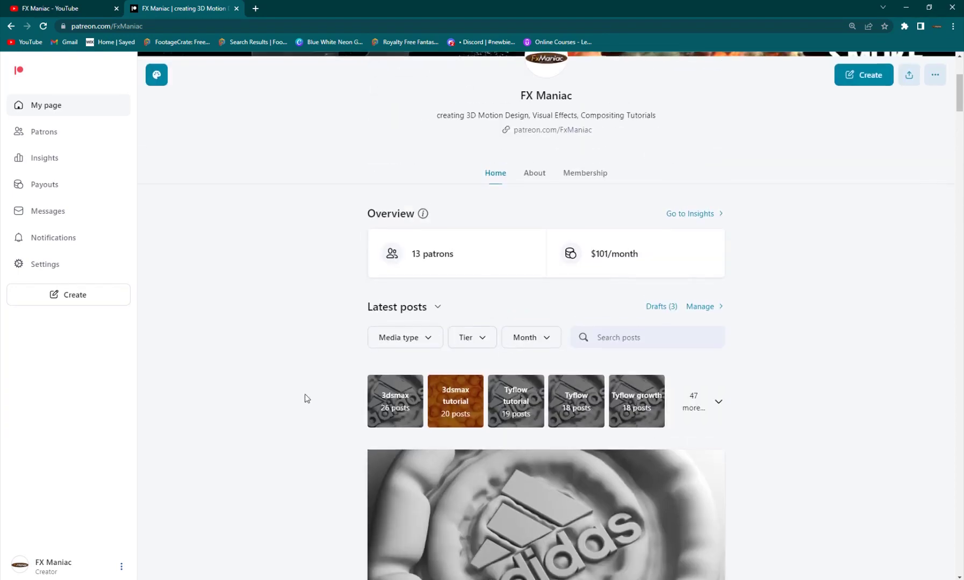
scroll(240, 309, "up", 4)
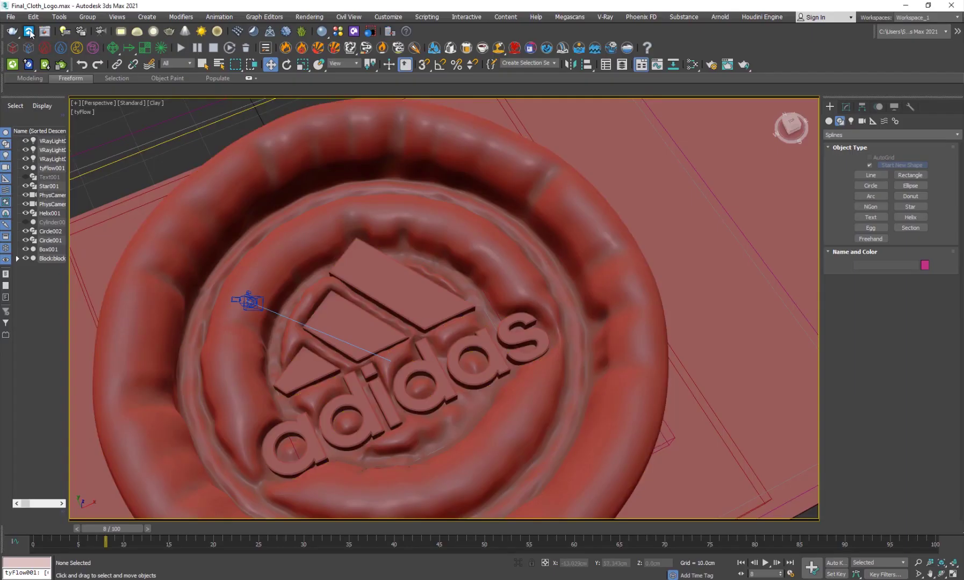
Step: Switch to 3ds Max, reset it to an empty scene and maximize the Perspective viewport
left_click(16, 19)
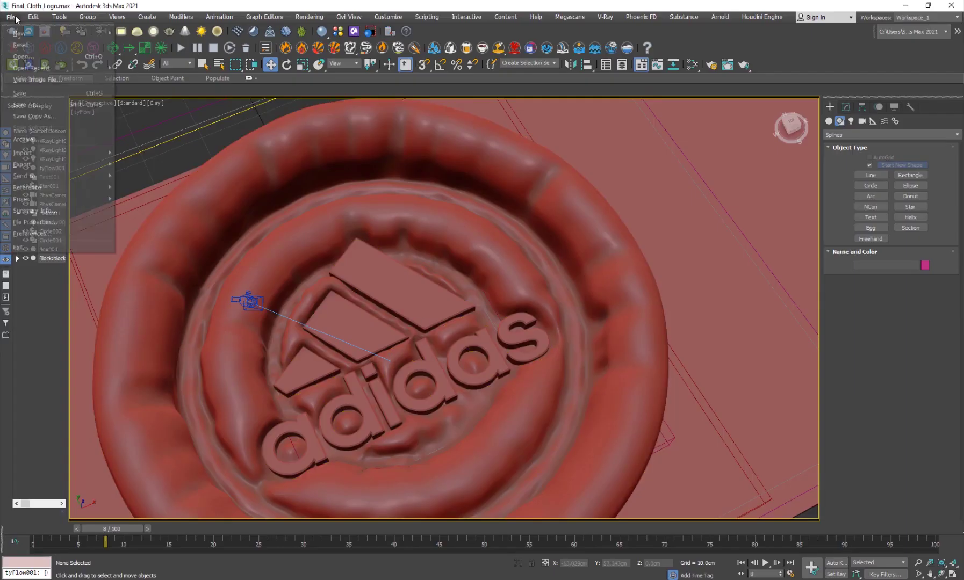
left_click(20, 45)
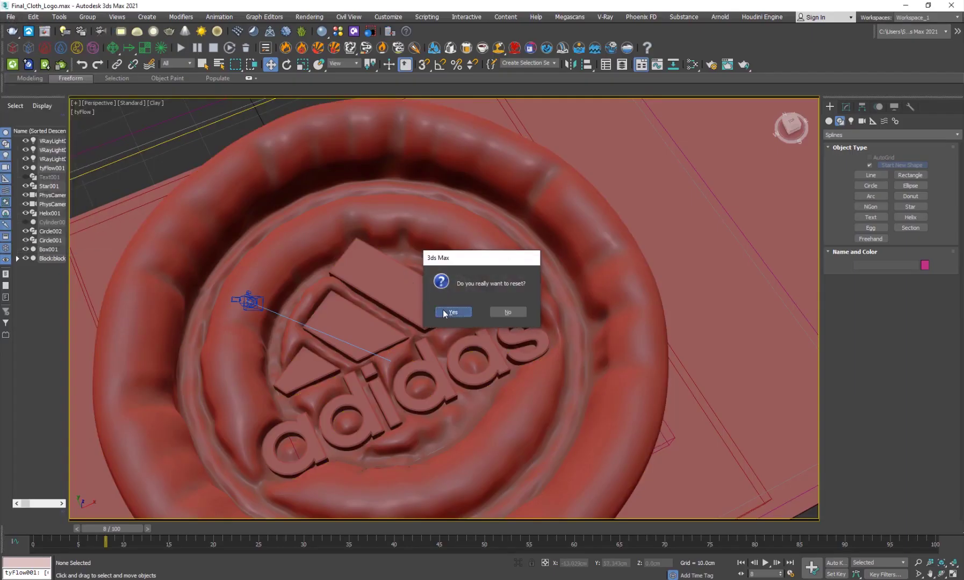
left_click(446, 312)
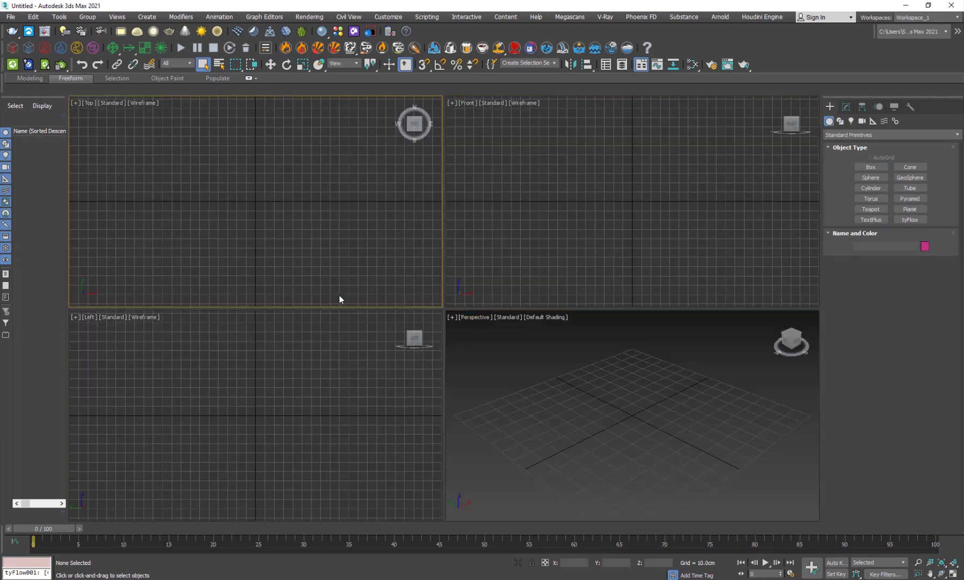
key("alt+w")
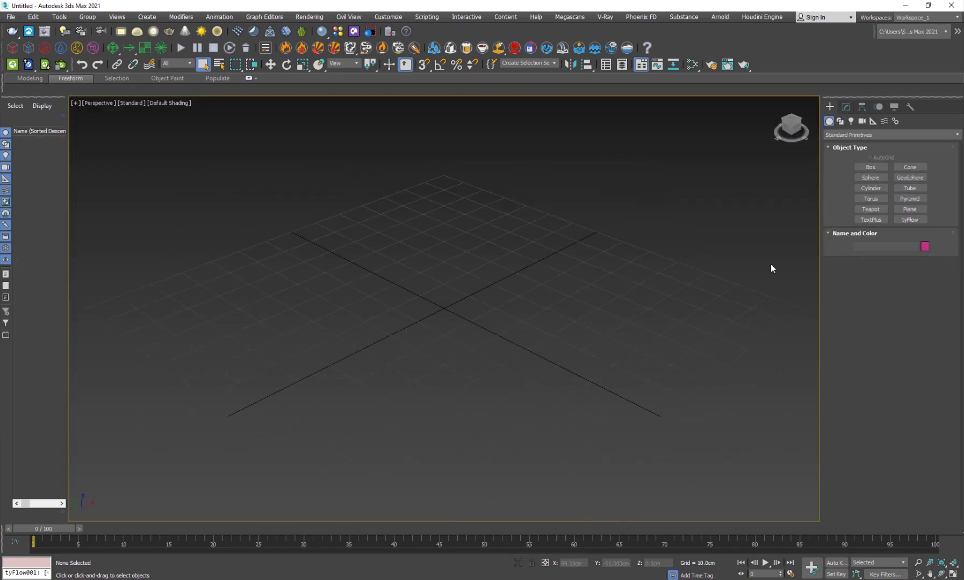
Step: Create a box with the Cube creation method at the grid's center and scale it down vertically into a flat slab
left_click(882, 170)
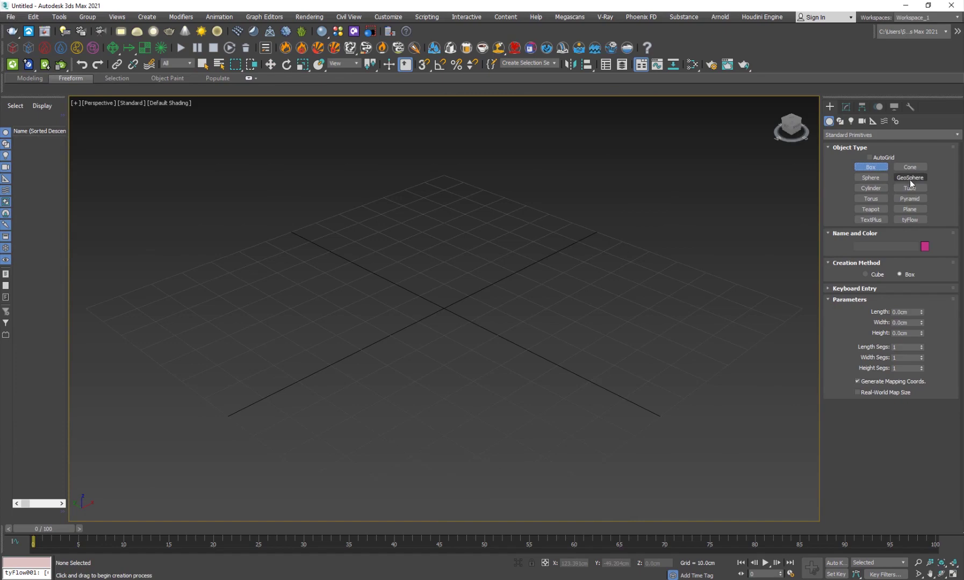
left_click(872, 276)
left_click_drag(444, 308, 538, 318)
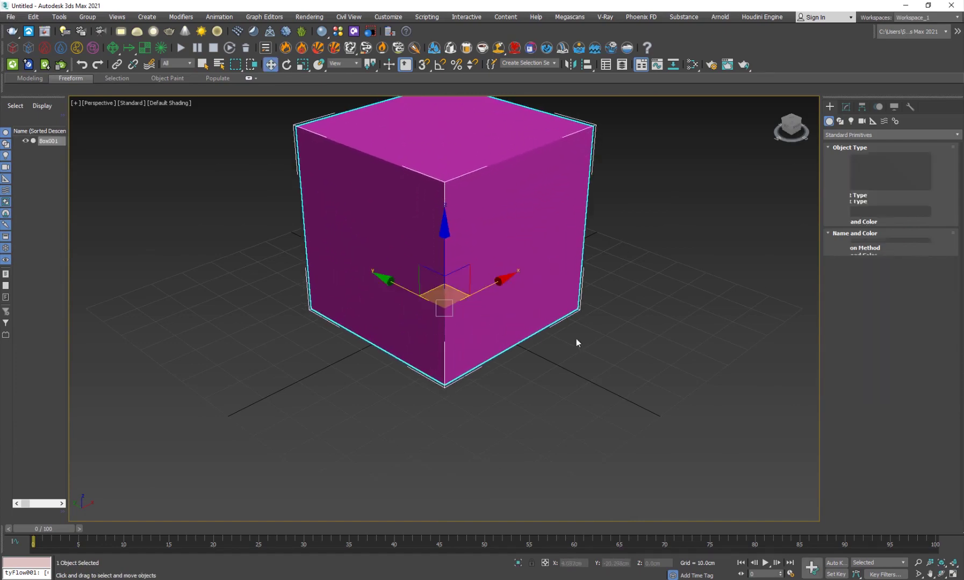
key("r")
left_click_drag(443, 228, 458, 337)
key("w")
middle_click_drag(452, 320, 430, 347, "alt")
mouse_move(512, 329)
middle_mouse_down()
mouse_move(430, 327)
mouse_move(342, 300)
middle_mouse_up()
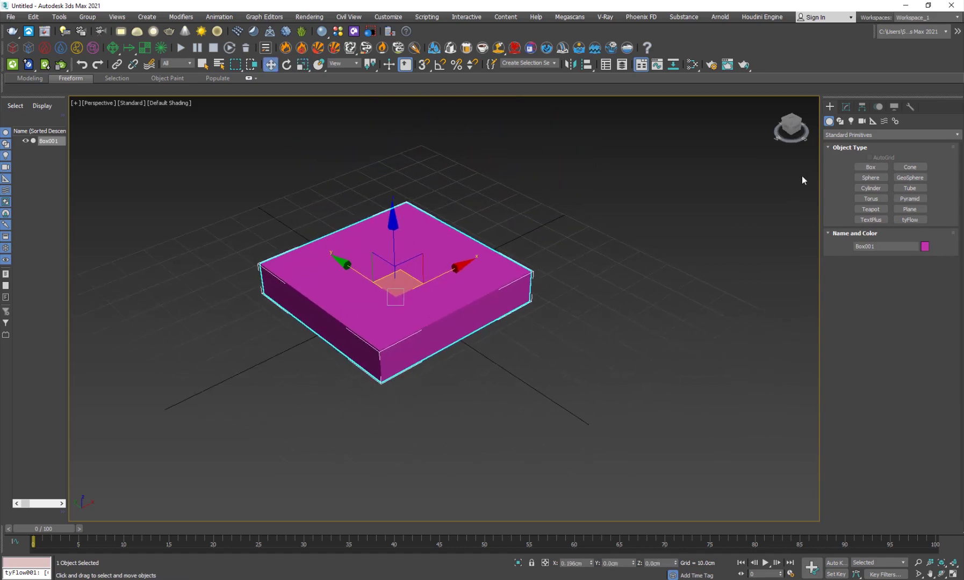
Step: Create a flat cylinder with a radius of about 34 cm on the grid beside the box
middle_click_drag(670, 336, 469, 232)
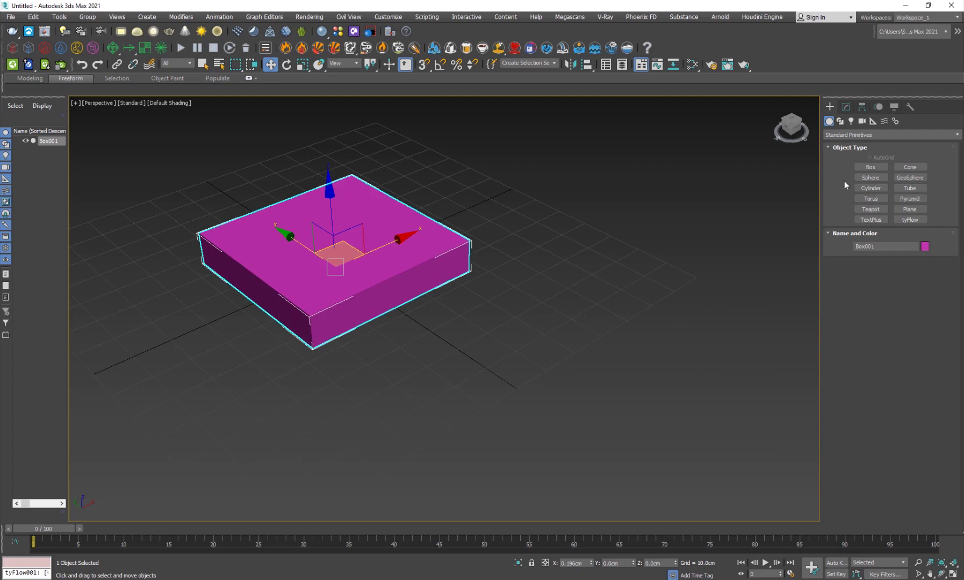
left_click(870, 188)
left_click_drag(571, 281, 681, 334)
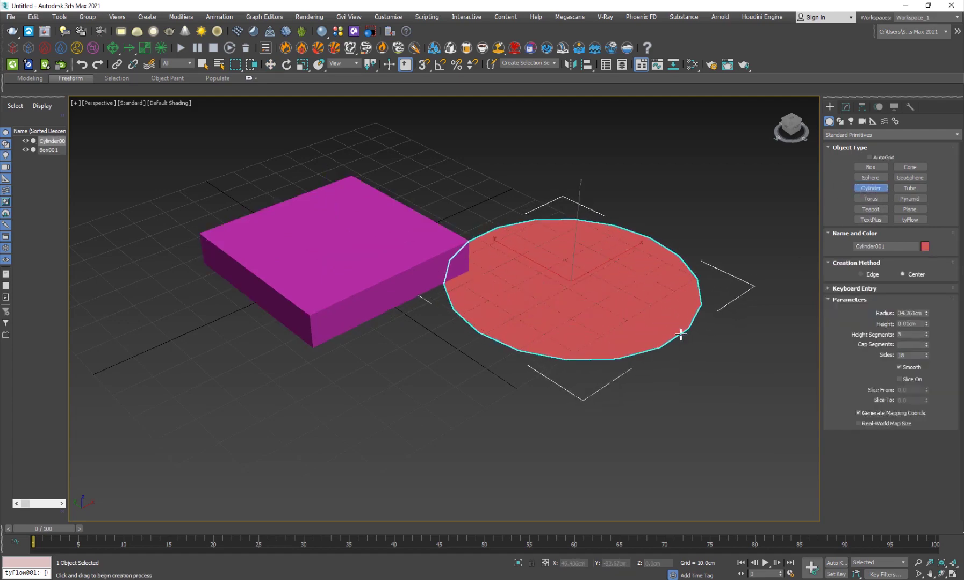
left_click(675, 317)
key("w")
scroll(538, 360, "up", 5)
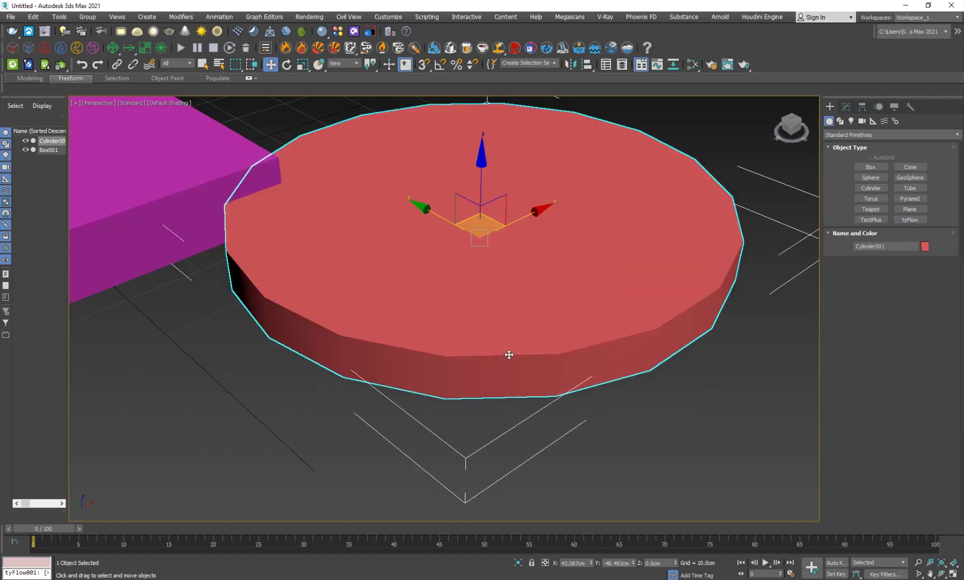
Step: Turn on edged faces in the Perspective viewport and set the cylinder's cap segments to 10
key("F4")
scroll(572, 350, "down", 4)
left_click(847, 106)
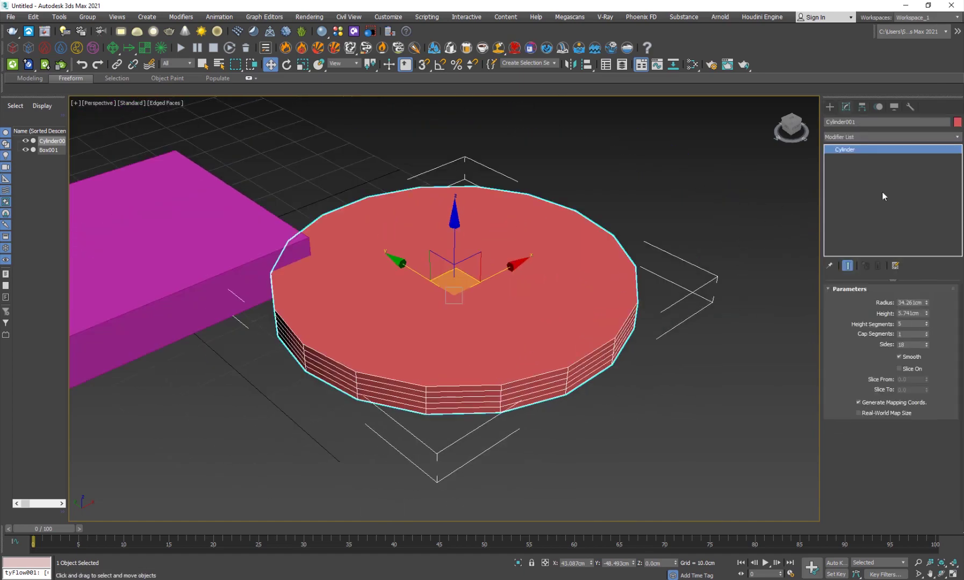
left_click_drag(928, 333, 928, 333)
scroll(483, 277, "up", 3)
scroll(483, 277, "up", 2)
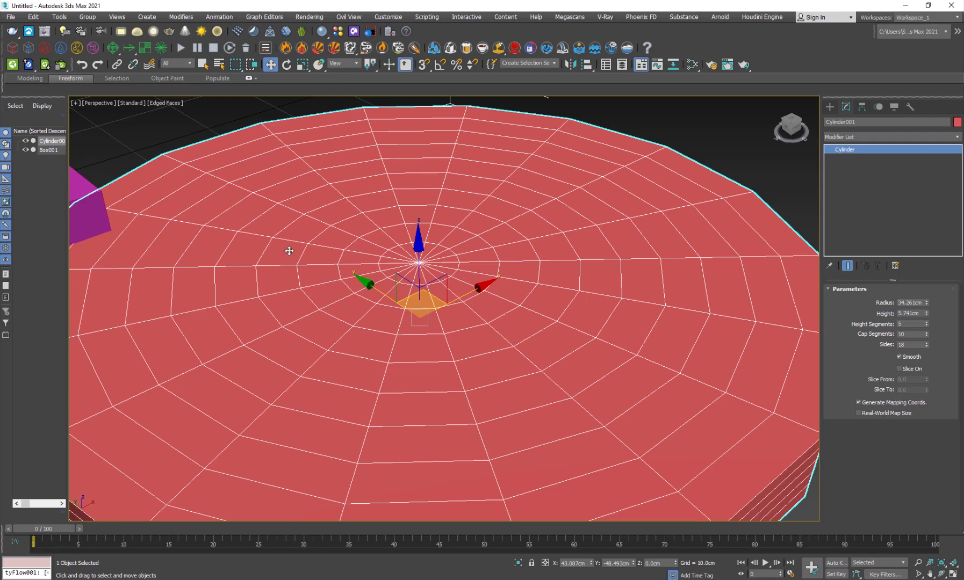
scroll(460, 318, "up", 4)
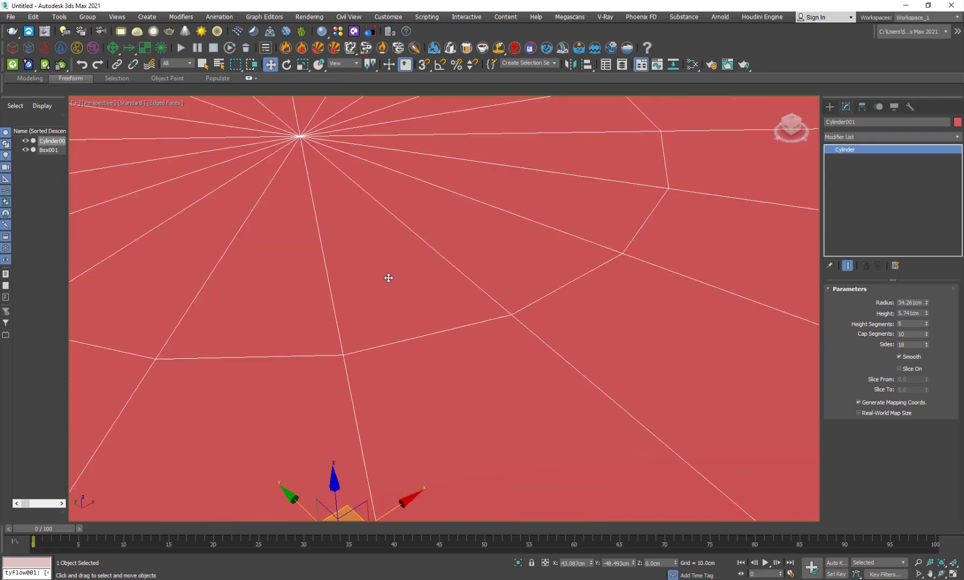
scroll(373, 299, "down", 10)
scroll(374, 299, "down", 2)
scroll(400, 321, "up", 5)
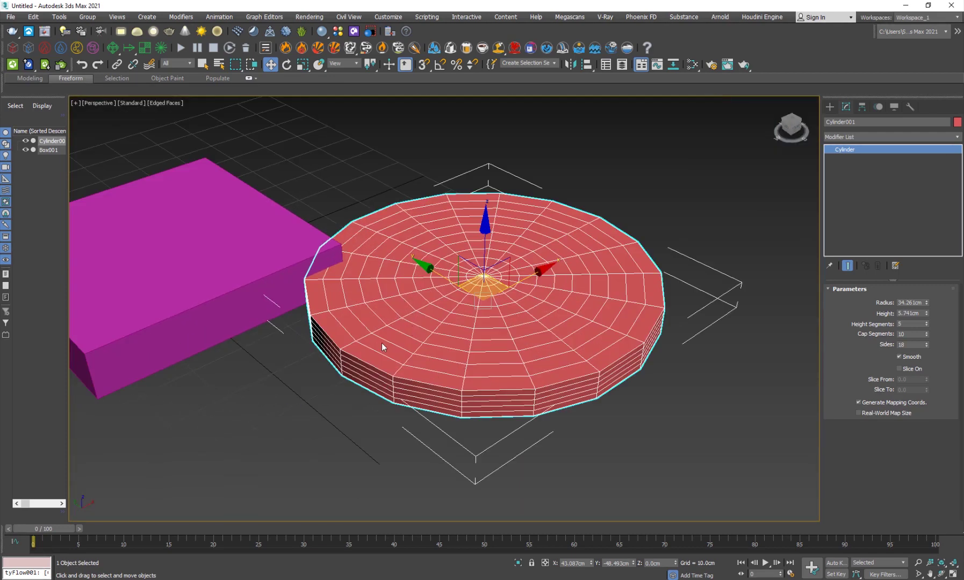
Step: Delete the cylinder and select the flat box slab
key("Delete")
scroll(340, 345, "up", 4)
middle_click_drag(340, 346, 460, 352)
left_click(316, 263)
scroll(315, 265, "down", 8)
middle_click_drag(270, 301, 326, 331)
scroll(281, 304, "up", 7)
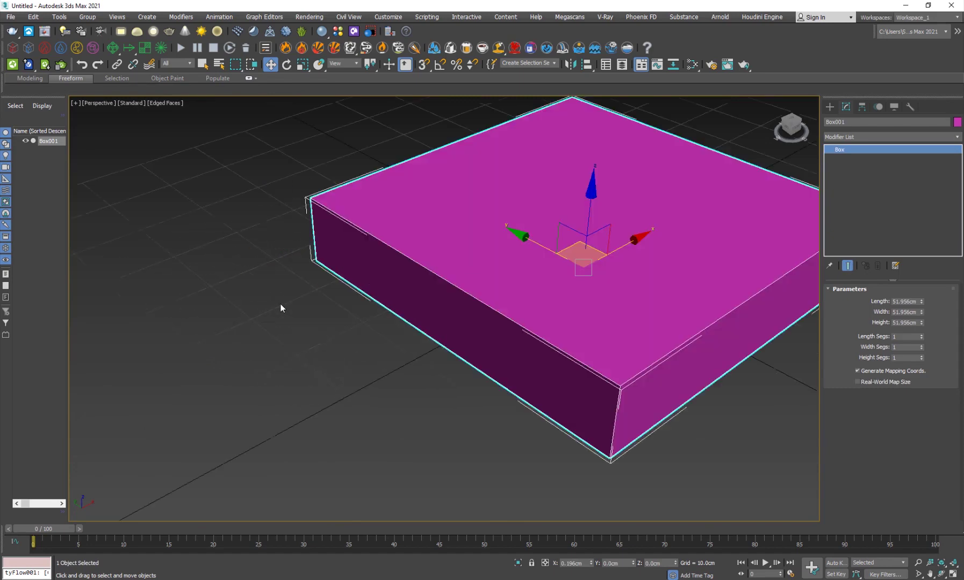
scroll(426, 329, "down", 5)
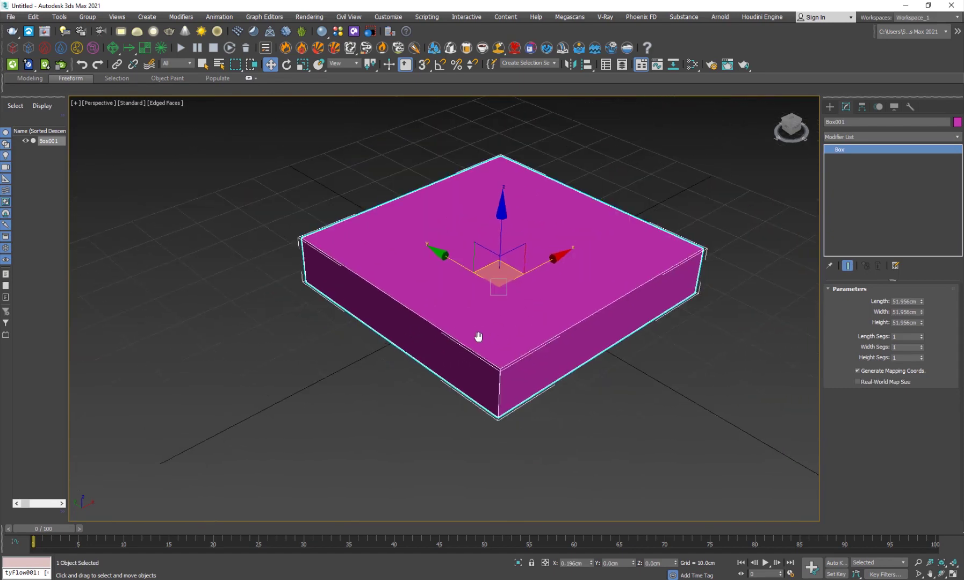
middle_click_drag(478, 336, 366, 320)
Step: Add a TurboSmooth modifier to the box slab with 6 iterations
left_click(853, 133)
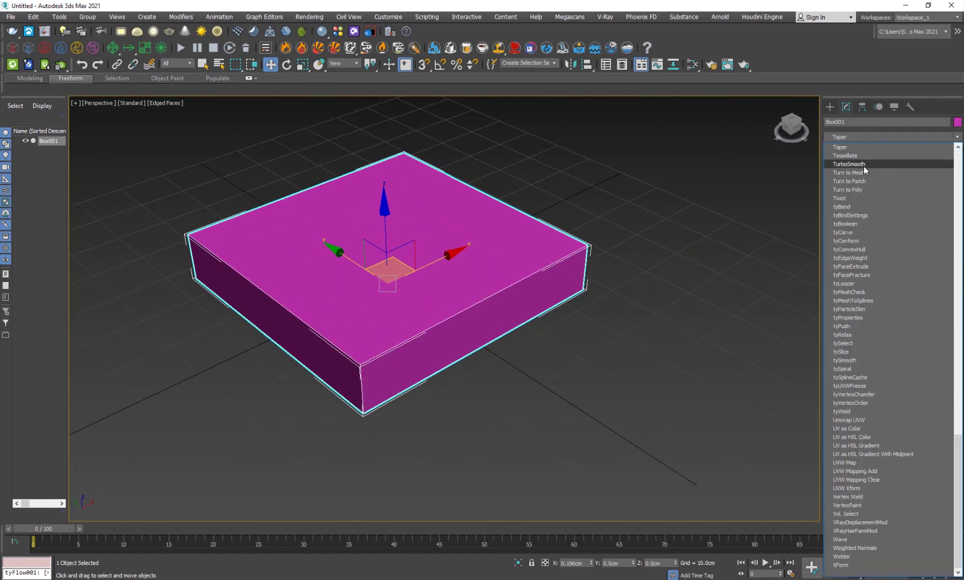
left_click(864, 165)
left_click(922, 305)
left_click(923, 304)
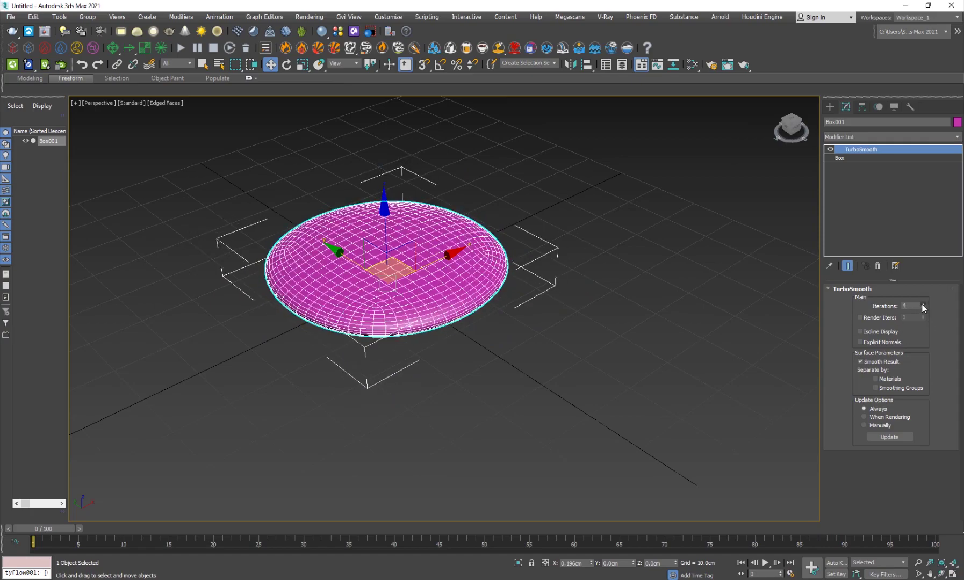
left_click(922, 304)
left_click(922, 304)
scroll(388, 371, "up", 6)
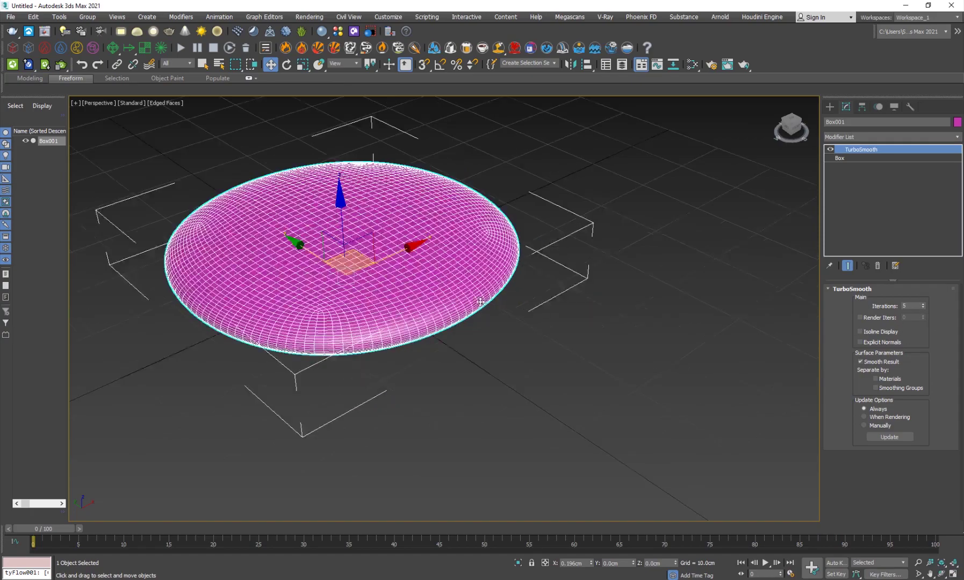
left_click(923, 305)
Step: Examine the density and evenness of the smoothed box's mesh from several distances
middle_click_drag(432, 392, 418, 376, "alt")
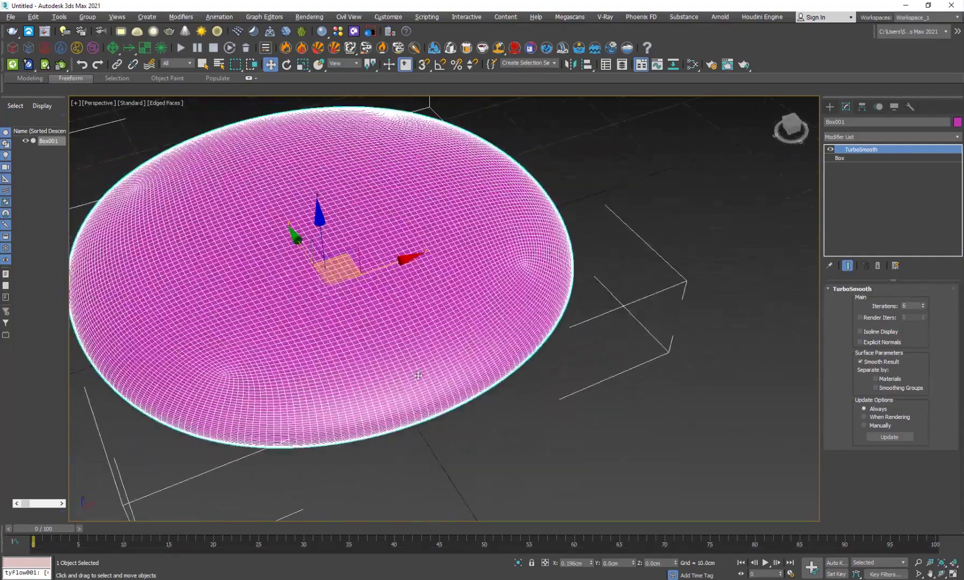
scroll(418, 375, "up", 10)
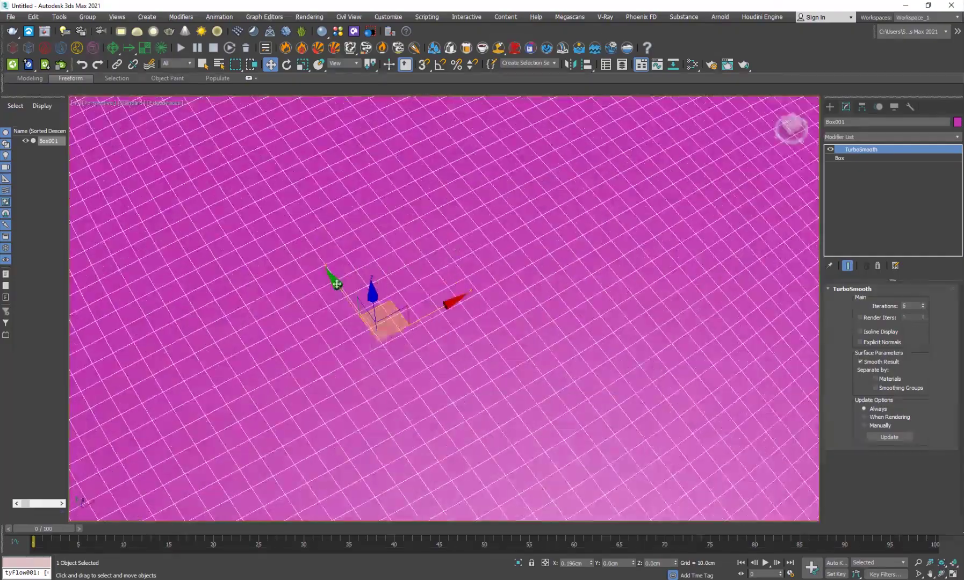
scroll(337, 284, "down", 10)
scroll(313, 252, "up", 10)
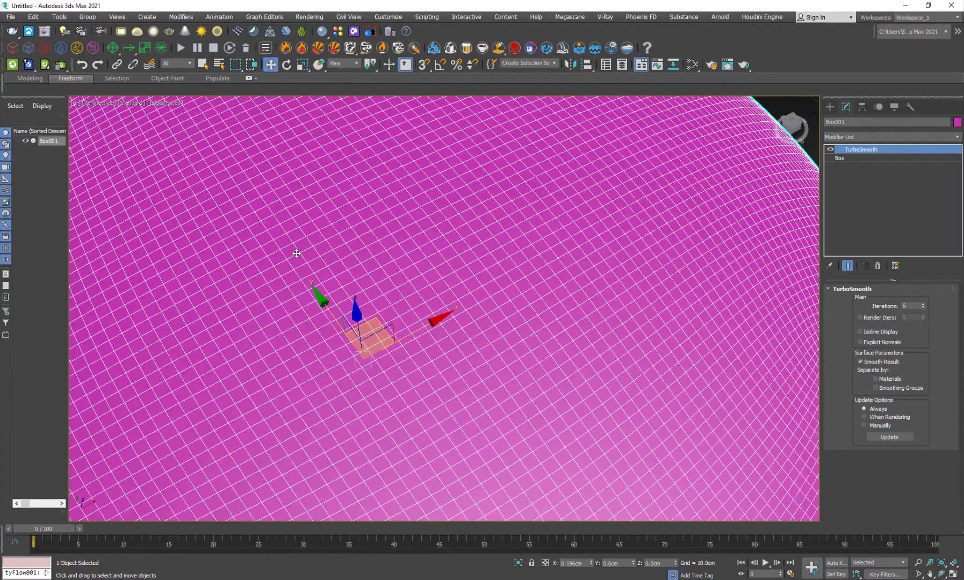
scroll(297, 253, "down", 10)
scroll(296, 269, "up", 10)
scroll(303, 271, "down", 4)
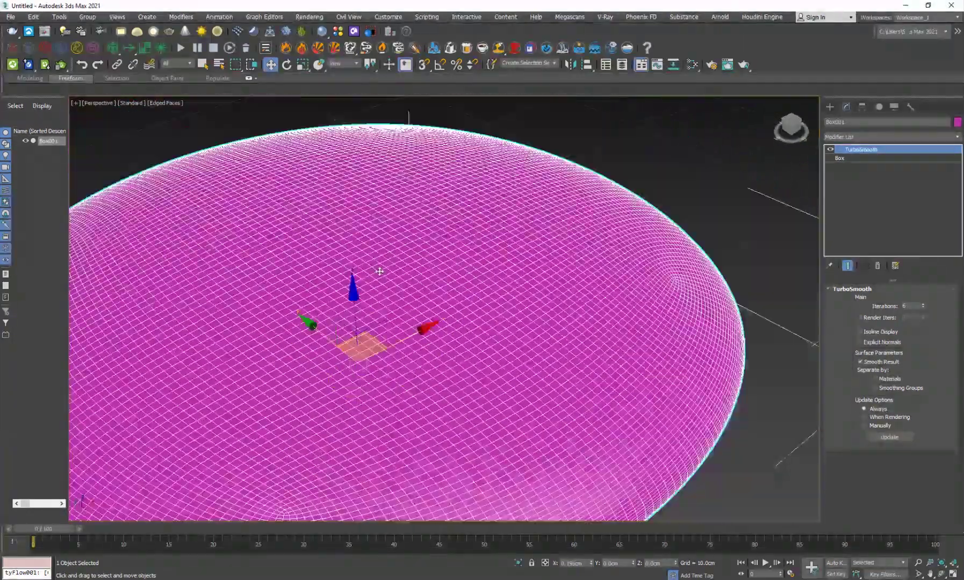
scroll(380, 271, "down", 3)
scroll(316, 333, "up", 3)
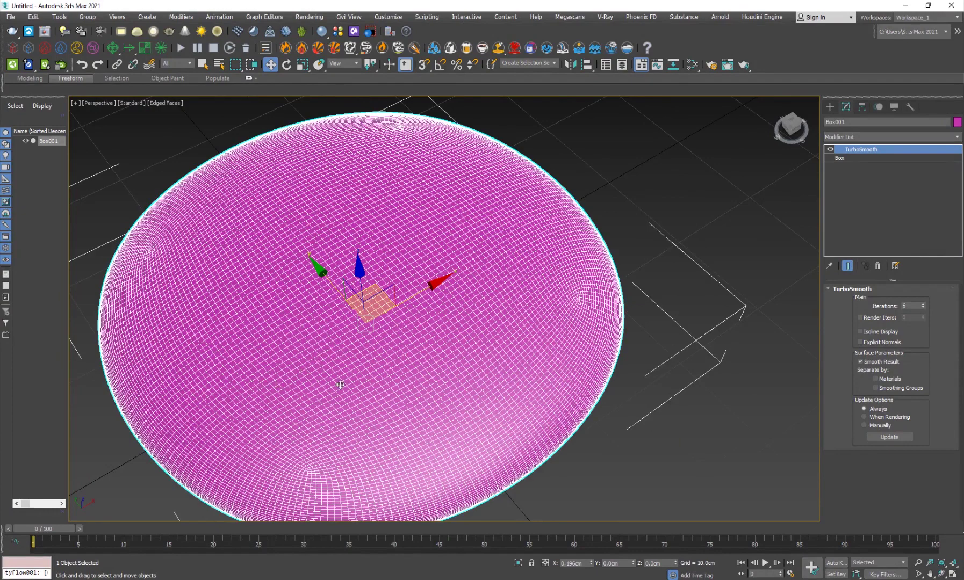
Step: Convert the smoothed box to an Editable Poly and deselect it
right_click(402, 261)
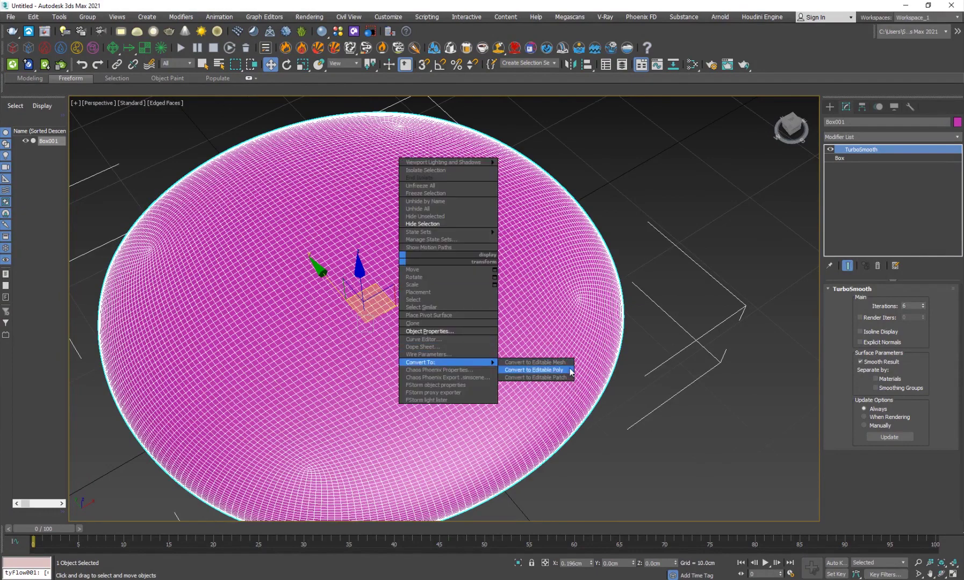
left_click(549, 370)
scroll(384, 410, "down", 6)
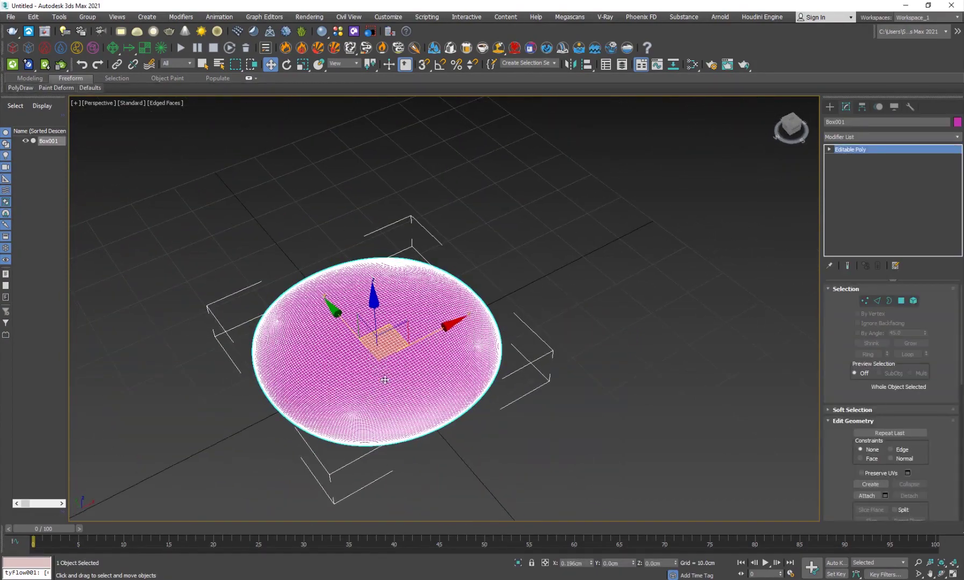
scroll(382, 349, "up", 3)
key("ctrl+d")
scroll(403, 371, "down", 3)
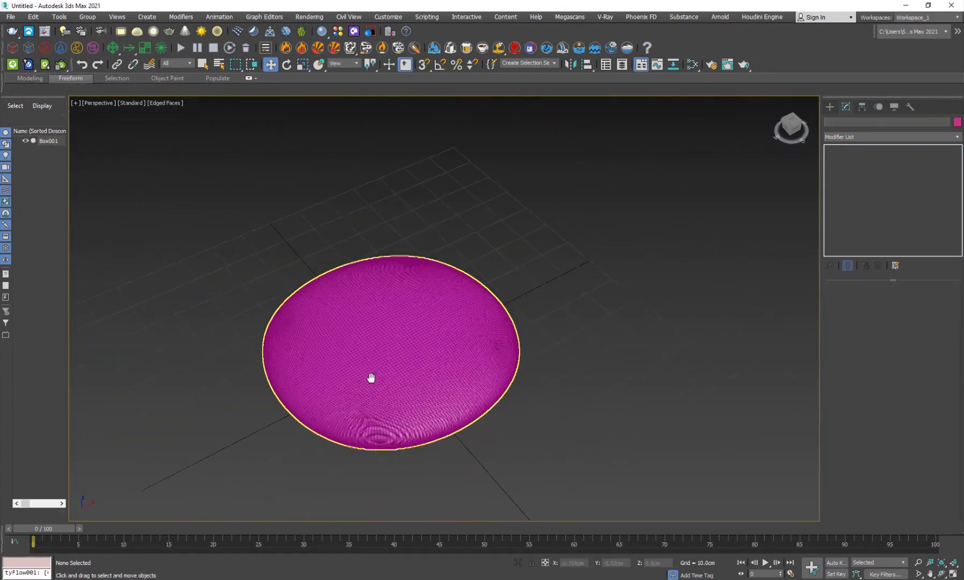
left_click(830, 107)
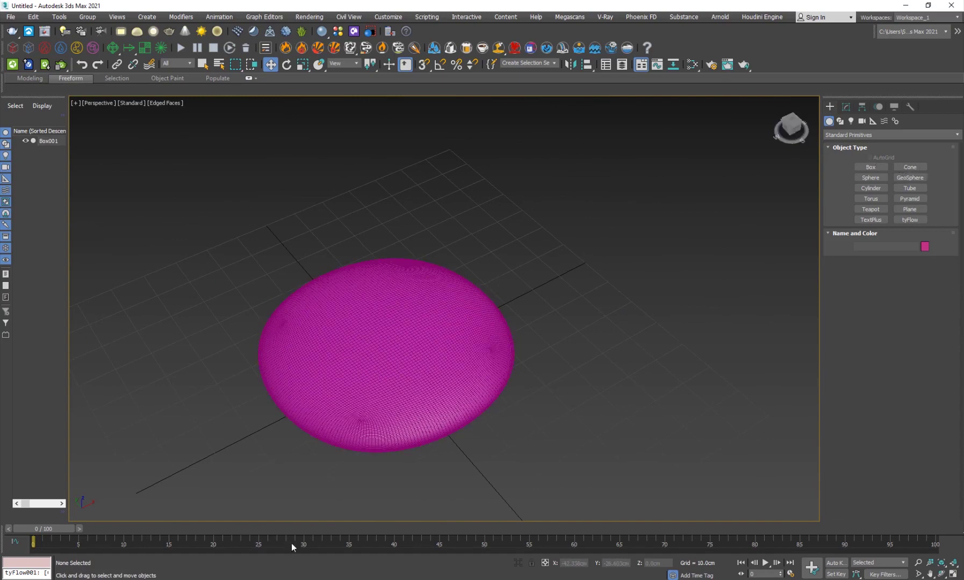
Step: Switch to File Explorer and look through the SuperSoft_Clot reference renders from adidas black white.jpg to green.jpg
mouse_move(207, 573)
left_click(151, 540)
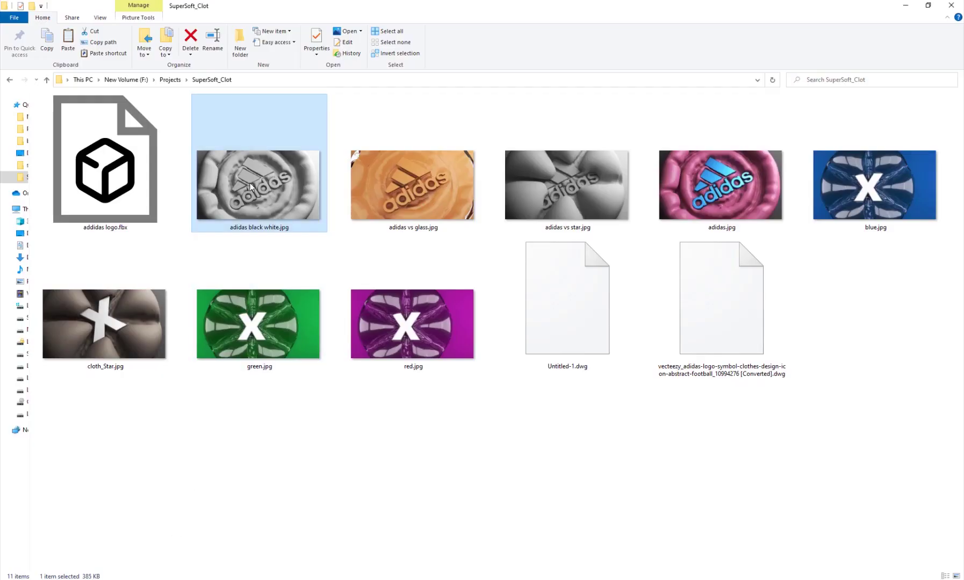
double_click(251, 187)
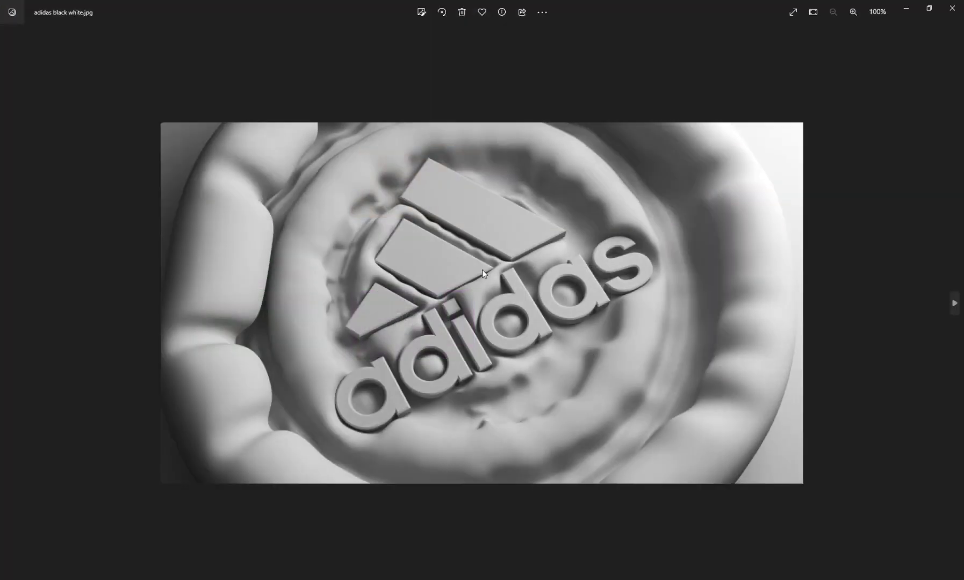
key("Right")
key("Right")
key("Right")
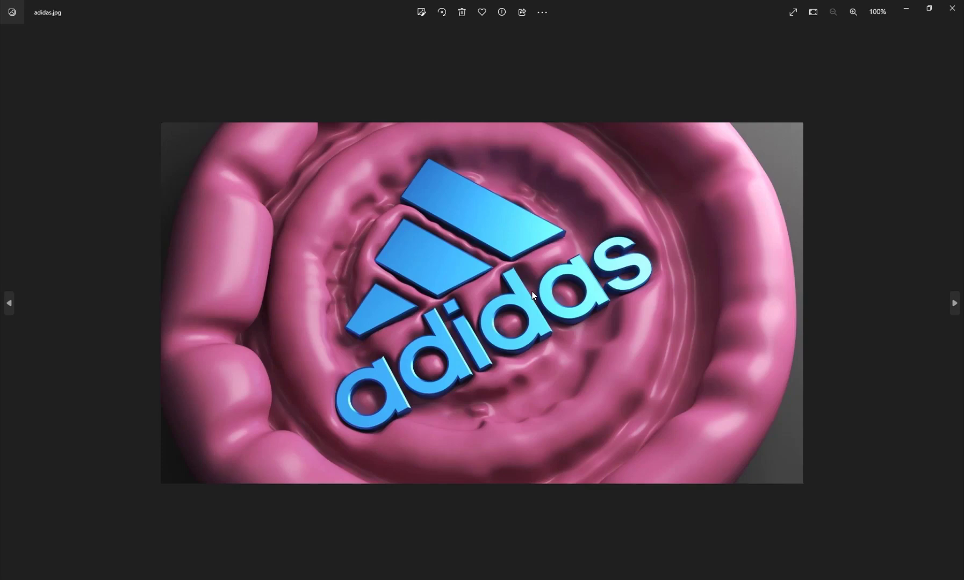
key("Right")
key("Right")
key("Right")
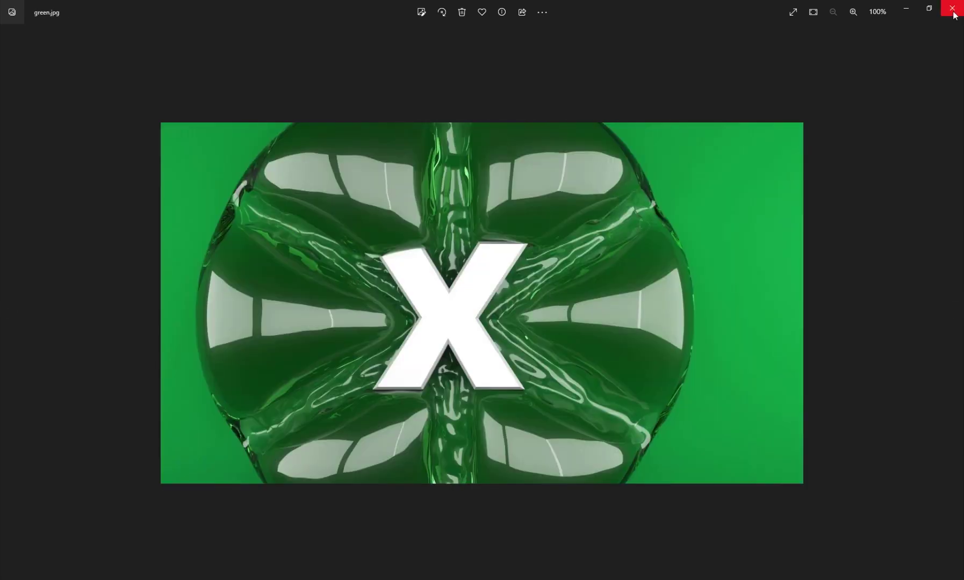
left_click(952, 8)
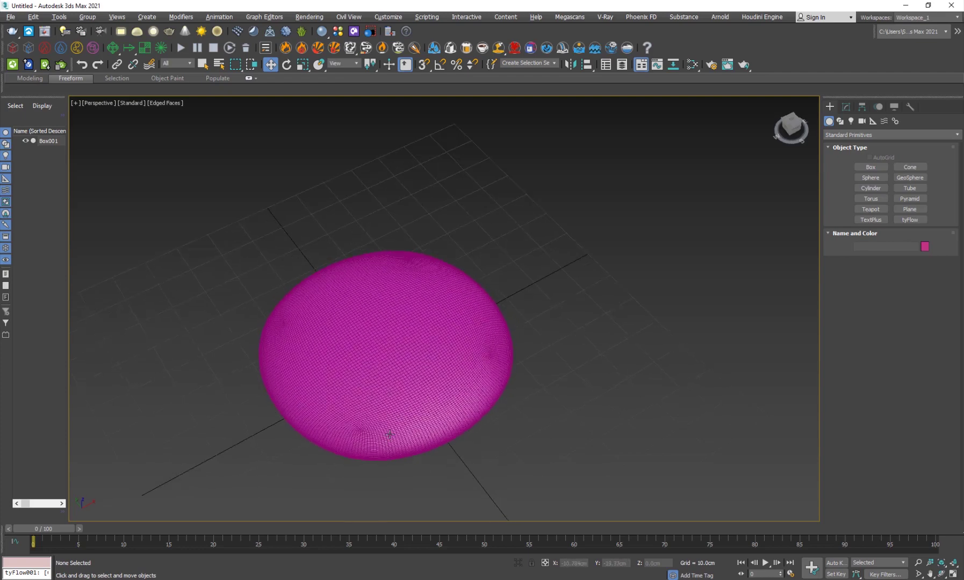
Step: Draw a six-point star spline centered on the cushion in the Top view, with radii of about 47 cm and 11.7 cm
left_click(840, 122)
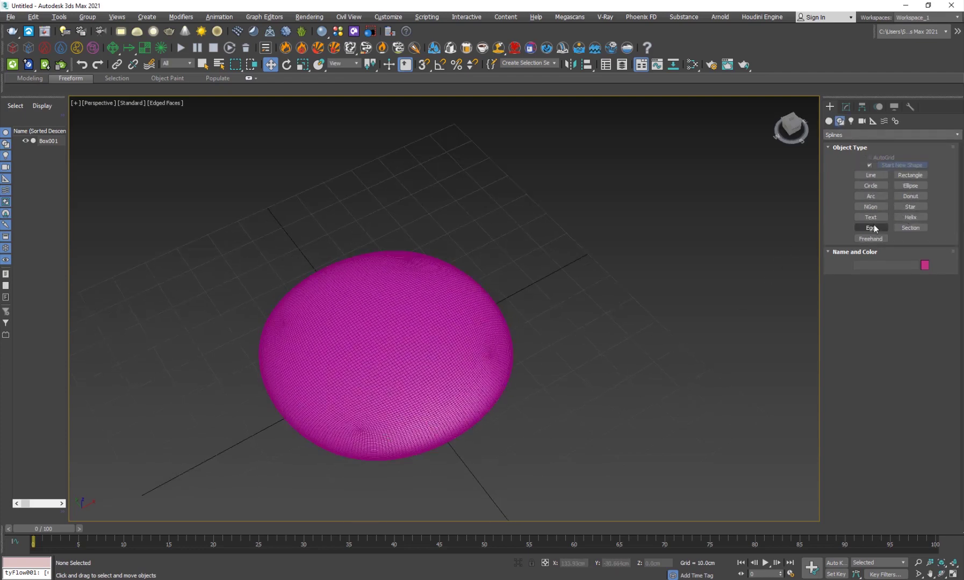
left_click(910, 207)
scroll(546, 305, "down", 3)
key("alt+w")
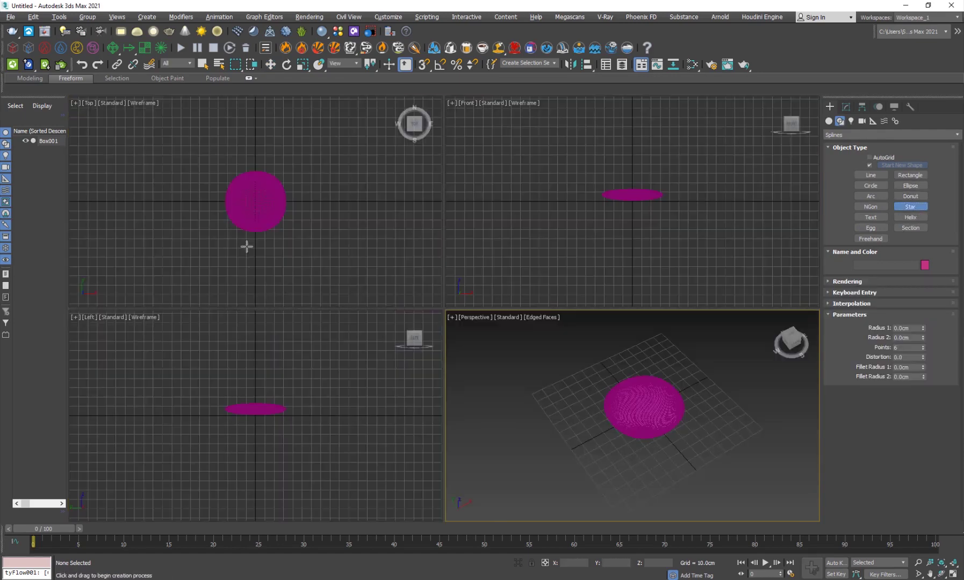
scroll(260, 234, "up", 4)
key("alt+w")
middle_click_drag(286, 256, 293, 256)
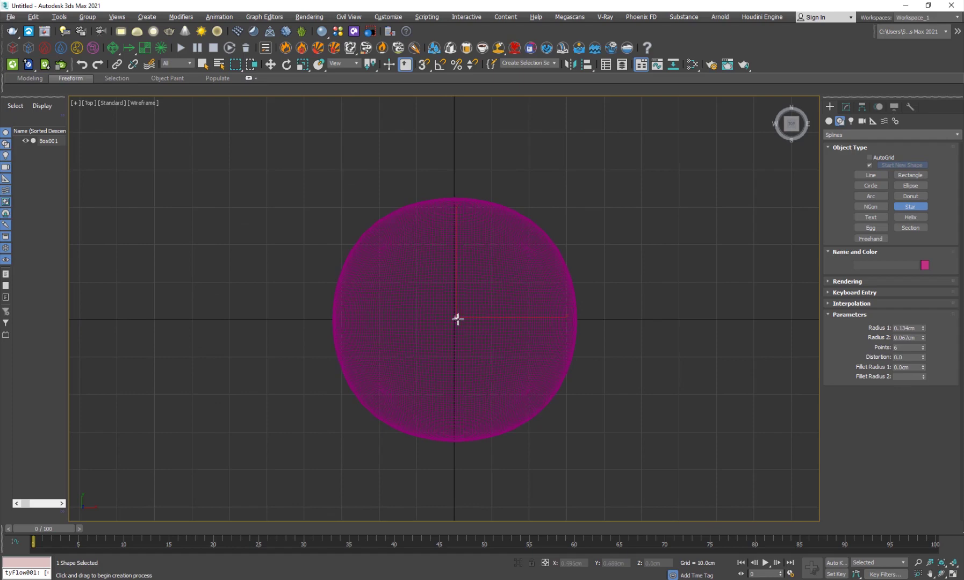
left_click_drag(456, 318, 622, 378)
left_click(497, 329)
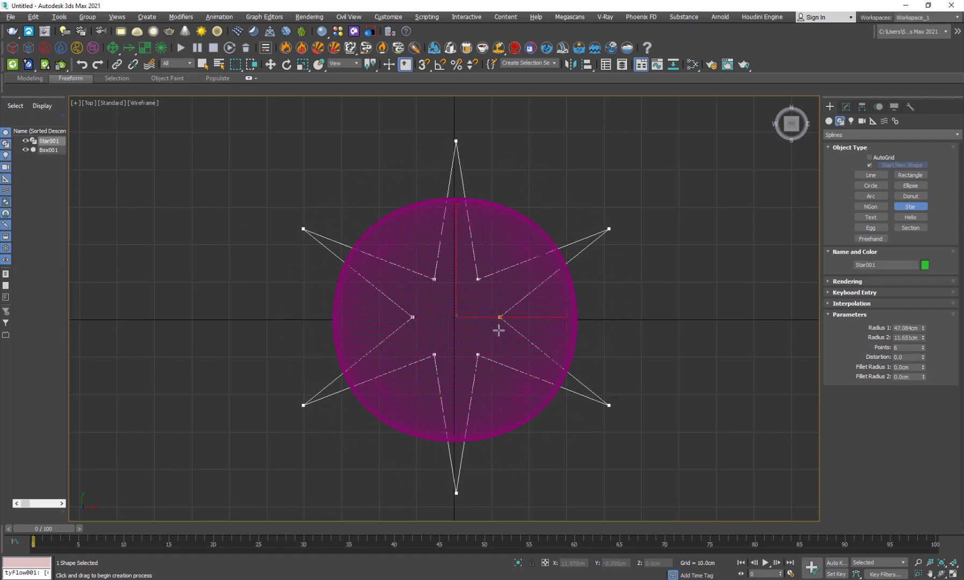
key("w")
key("alt+w")
key("alt+w")
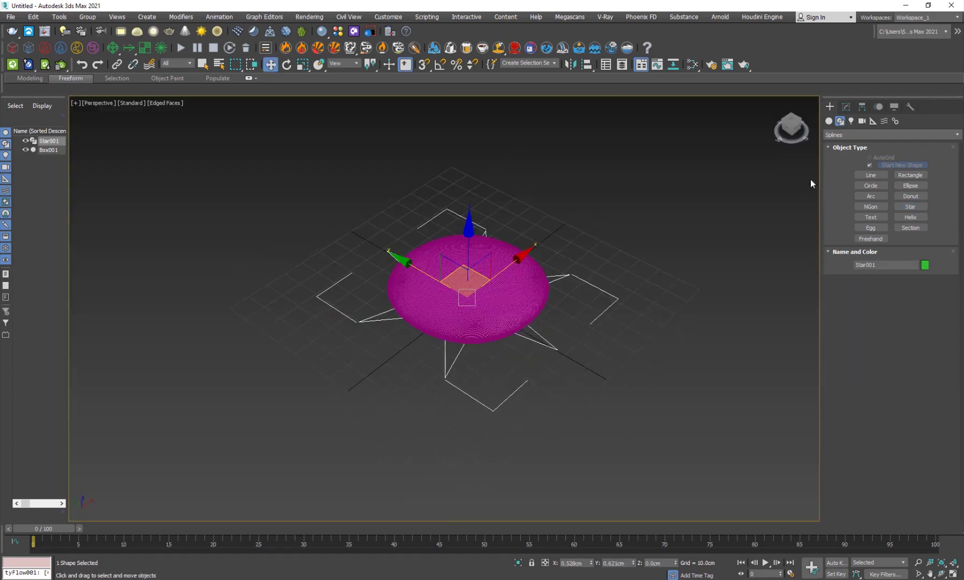
Step: Make the star spline renderable in the renderer and viewport with a radial thickness of 4.25 cm
left_click(847, 108)
left_click(850, 289)
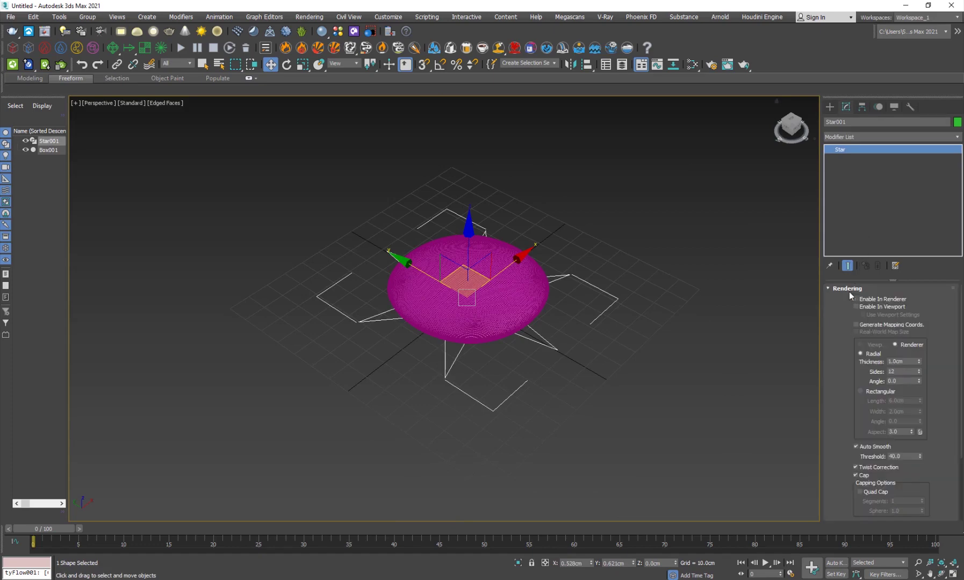
left_click(869, 307)
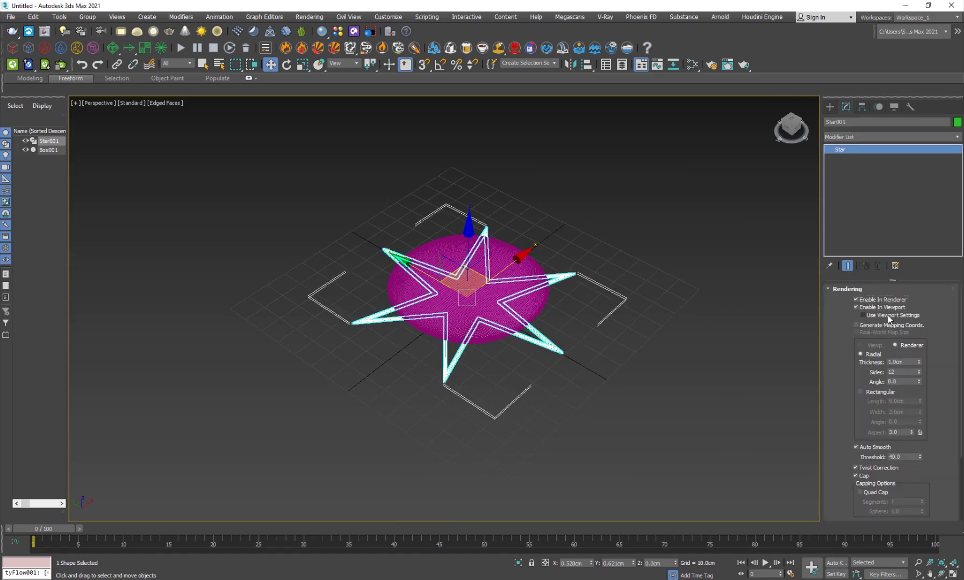
middle_click_drag(476, 378, 457, 377, "alt")
scroll(903, 384, "down", 1)
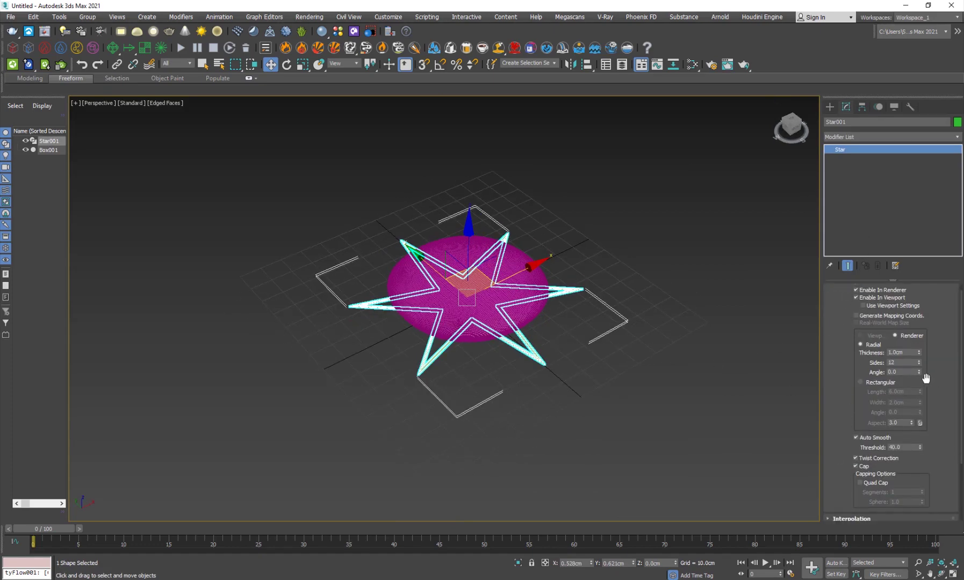
left_click_drag(918, 355, 918, 333)
scroll(406, 310, "up", 5)
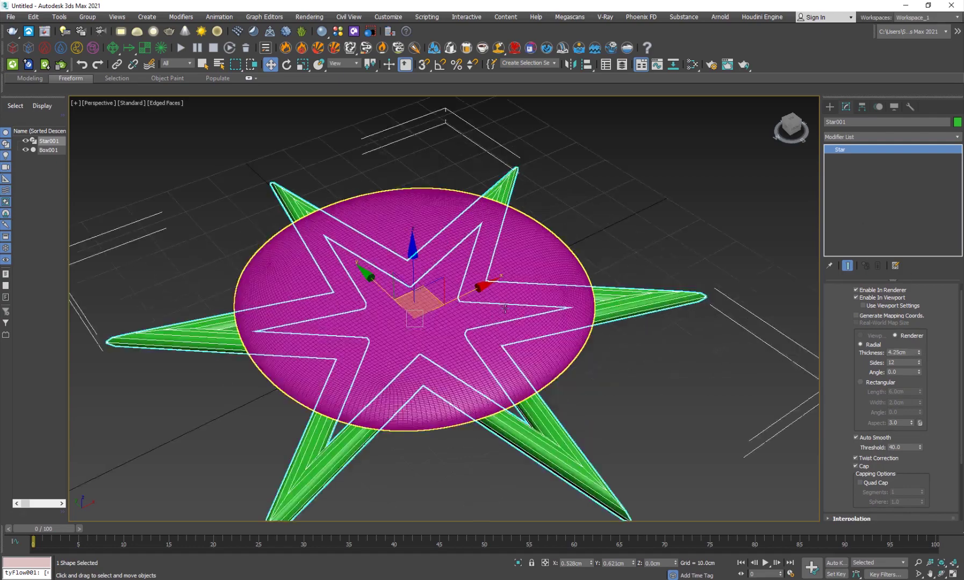
Step: Raise the star above the cushion to a Z height of about 13.6 cm and scale it uniformly to about 59%
left_click_drag(405, 281, 403, 229)
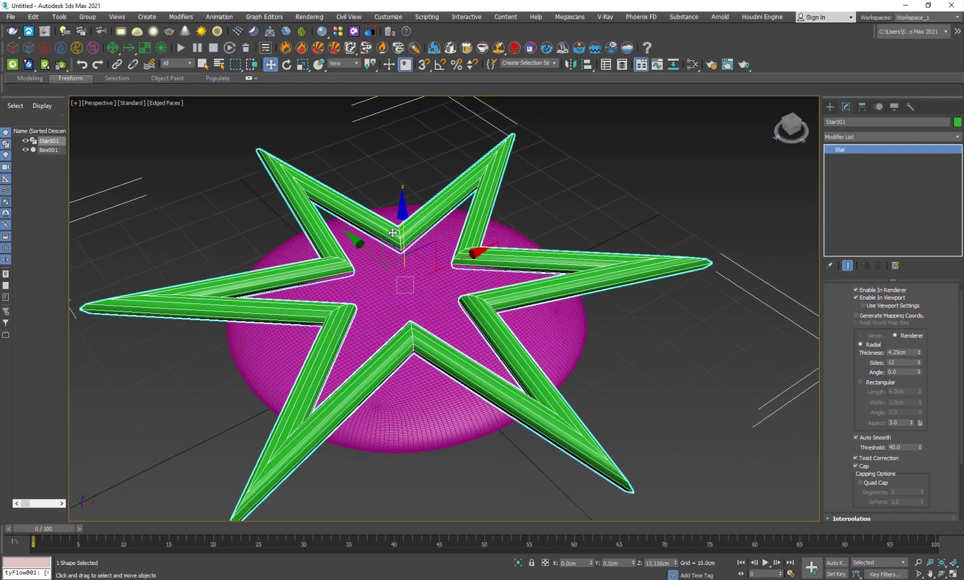
key("r")
left_click_drag(396, 297, 396, 336)
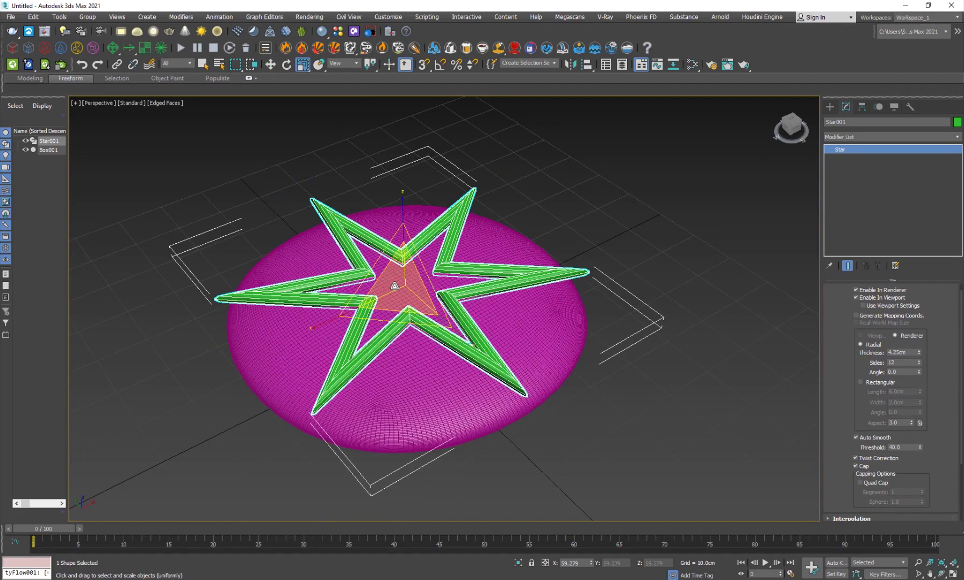
key("w")
mouse_move(401, 240)
left_mouse_down()
mouse_move(402, 258)
mouse_move(401, 236)
left_mouse_up()
middle_click_drag(329, 294, 327, 326, "alt")
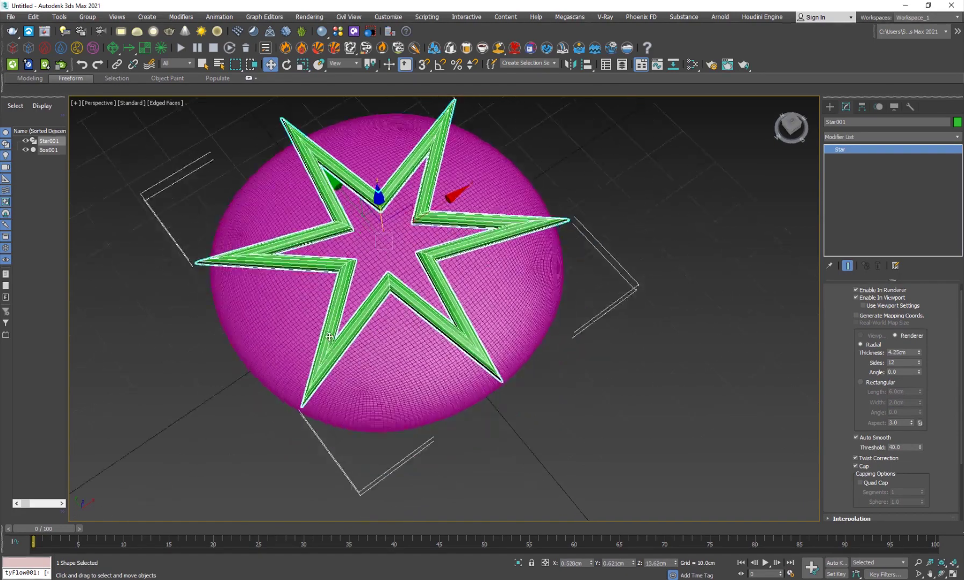
Step: Create a tyFlow object on the ground grid beside the cushion in the Perspective view
scroll(327, 328, "down", 3)
middle_click_drag(392, 397, 618, 323, "alt")
left_click(830, 106)
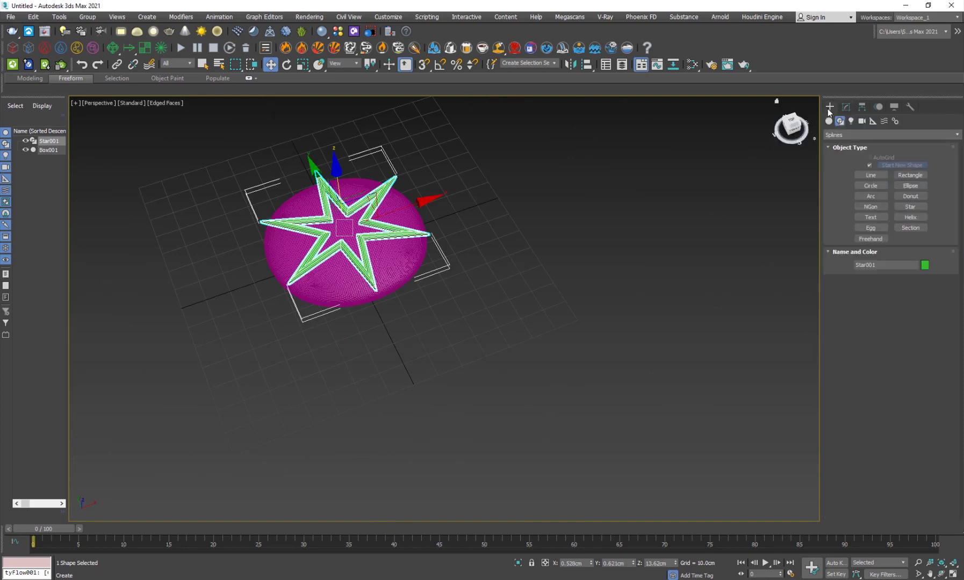
left_click(838, 123)
left_click(828, 121)
left_click(910, 220)
middle_click_drag(716, 294, 593, 283, "alt")
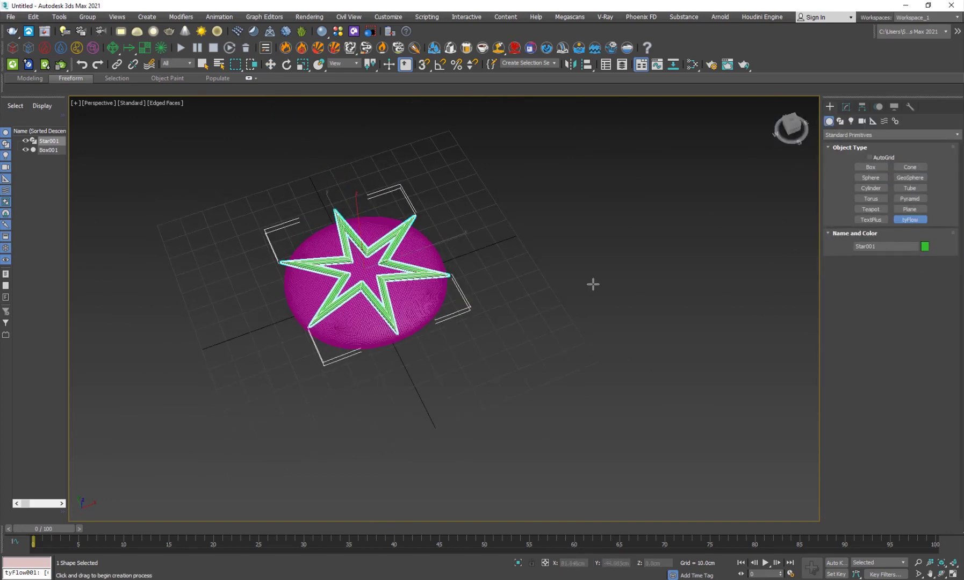
left_click_drag(593, 283, 669, 284)
right_click(669, 284)
Step: Open the tyFlow editor for the new flow, then narrow and reposition its window so the cushion stays in view
left_click(845, 107)
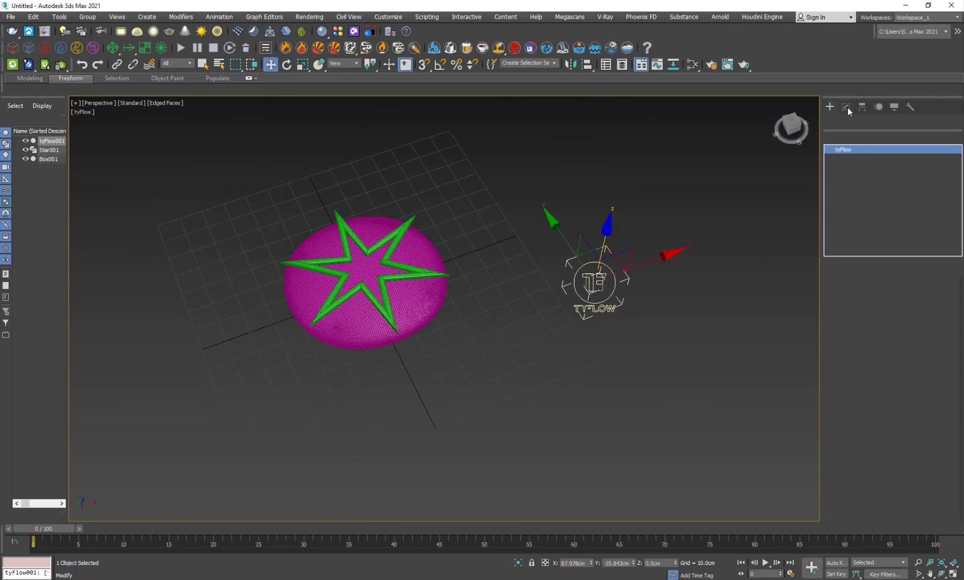
left_click(871, 314)
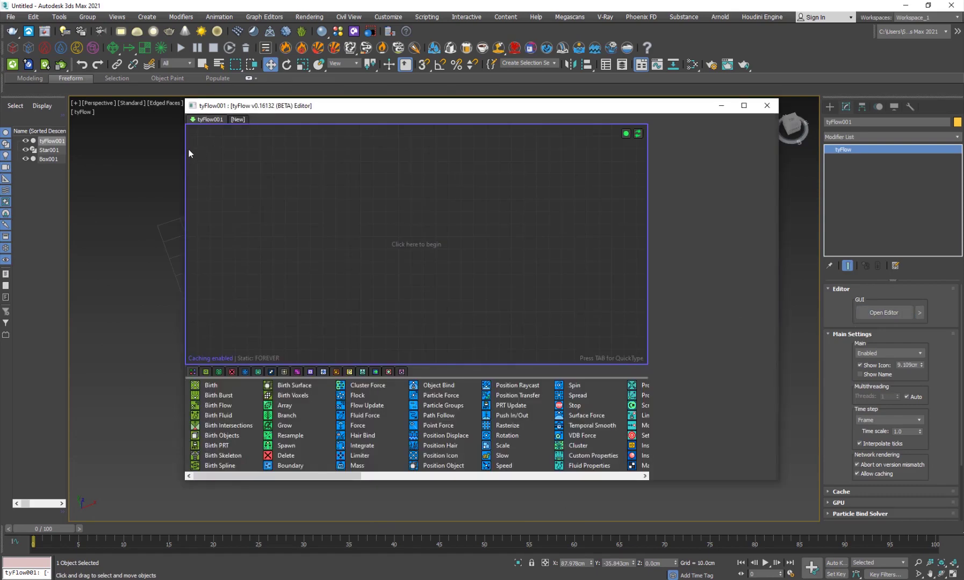
left_click_drag(184, 147, 342, 148)
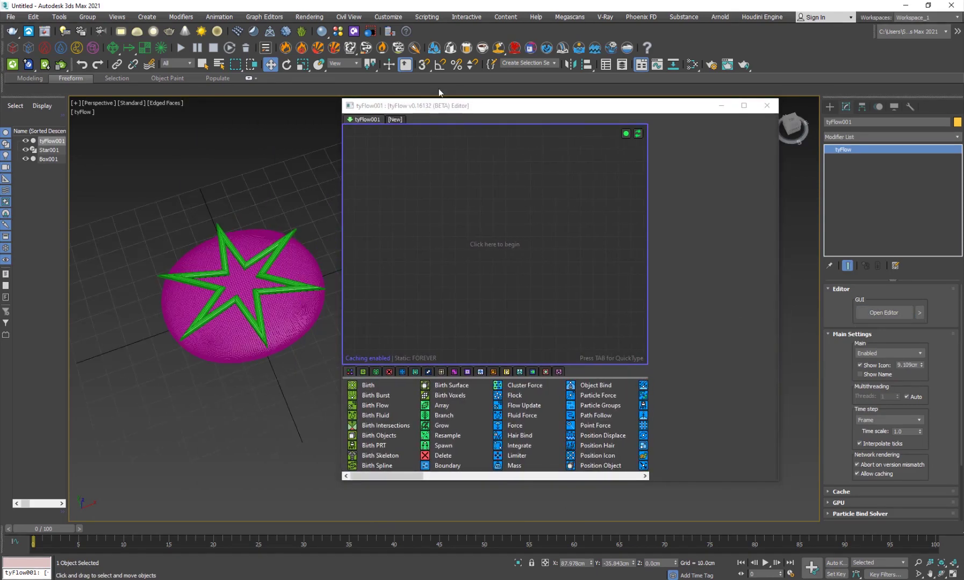
left_click_drag(411, 108, 452, 80)
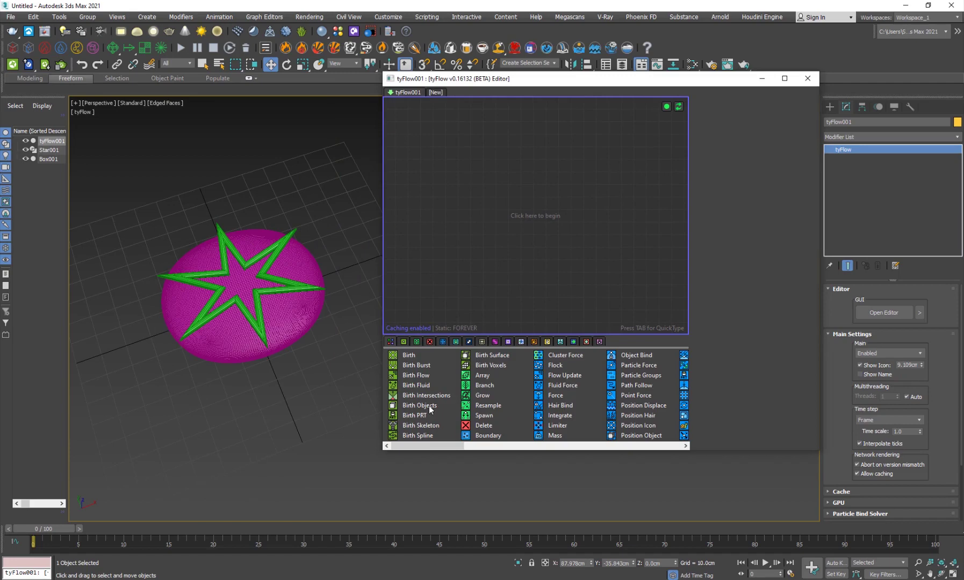
Step: Create an event with a Birth Objects operator that uses Box001 as its source, and hide the original box
left_click_drag(430, 410, 492, 242)
left_click(732, 231)
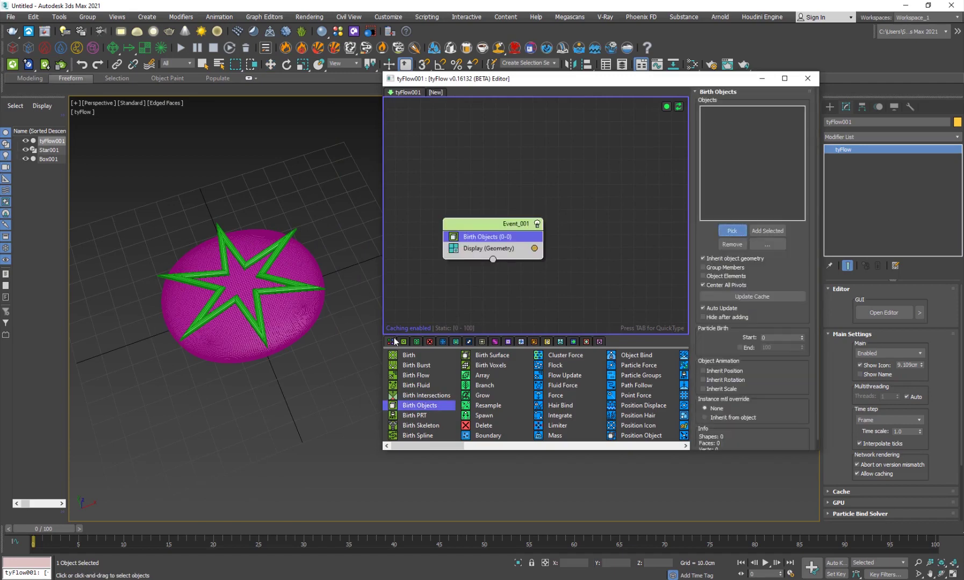
left_click(293, 322)
right_click(296, 292)
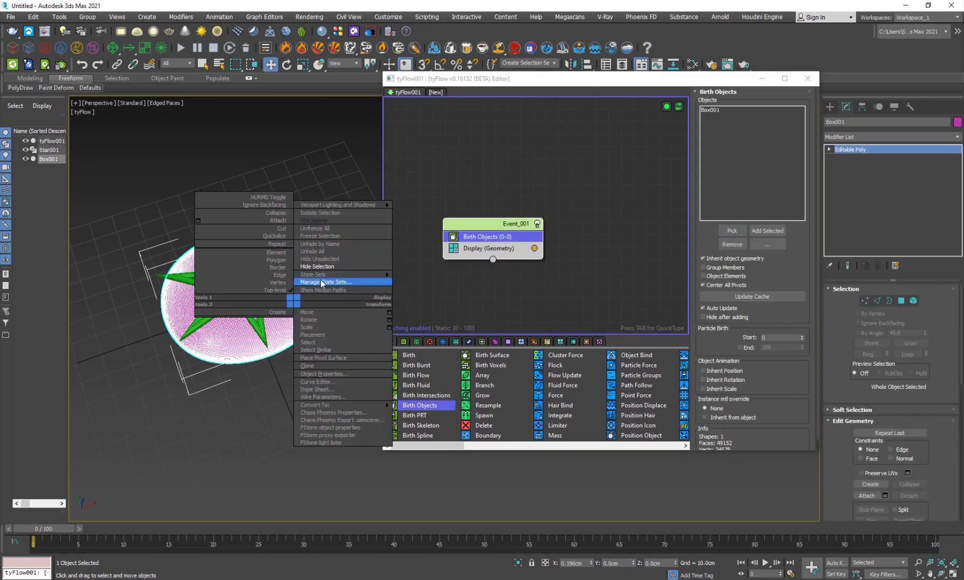
left_click(317, 283)
scroll(290, 317, "up", 3)
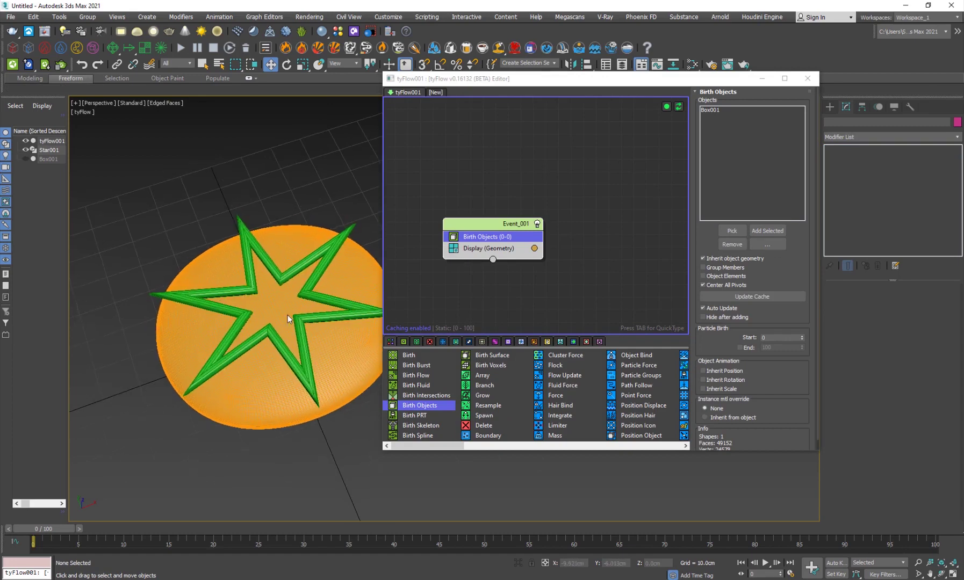
Step: Add a Cloth Bind operator to Event_001
key("Tab")
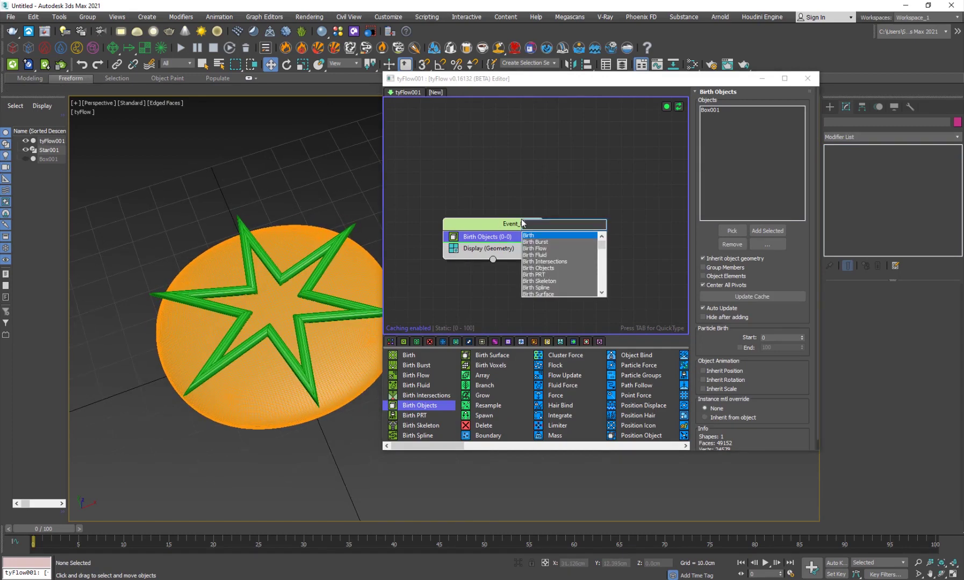
type("cl")
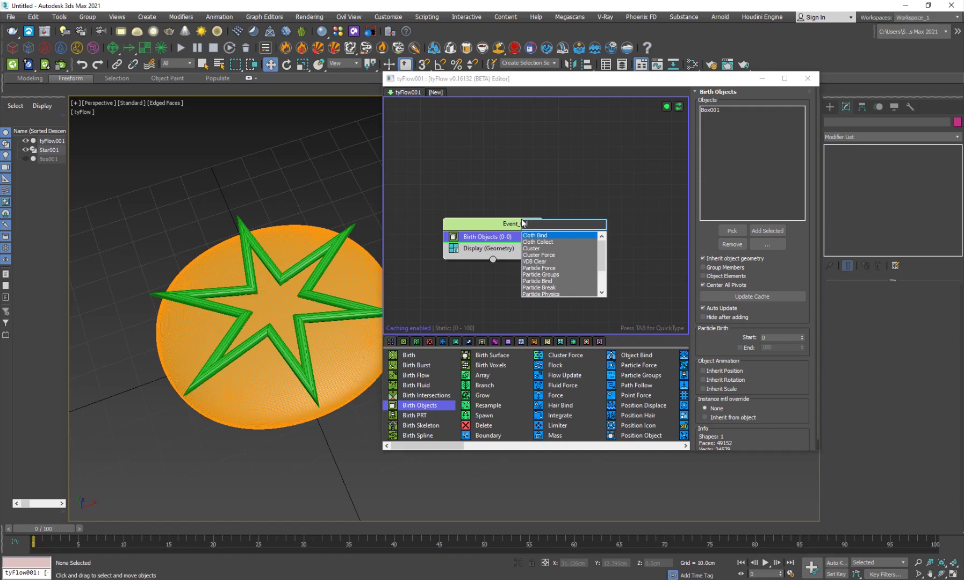
key("Return")
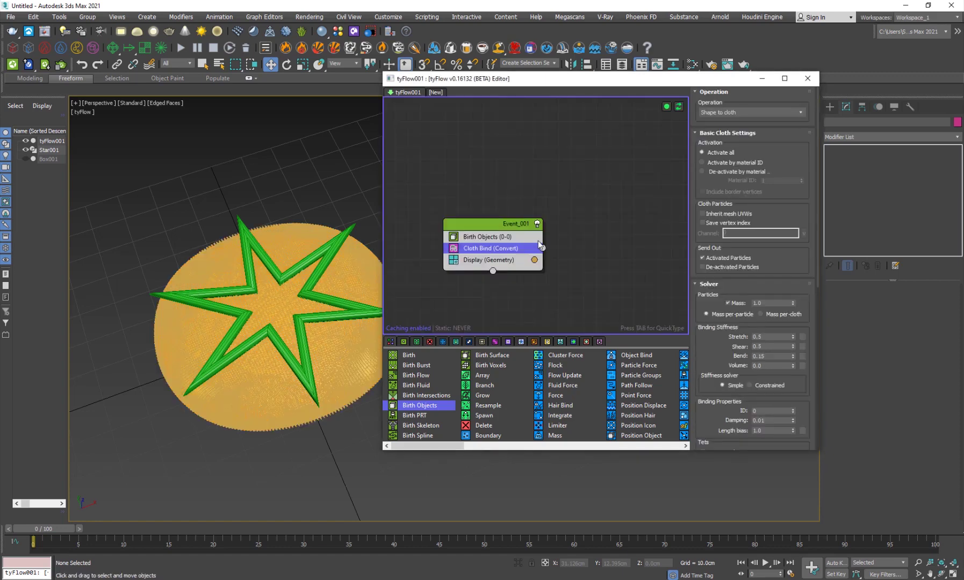
Step: Switch to Chrome and look through the FX Maniac YouTube channel's videos for the beginner tyFlow and tyFlow cloth tutorials
mouse_move(528, 578)
left_click(527, 543)
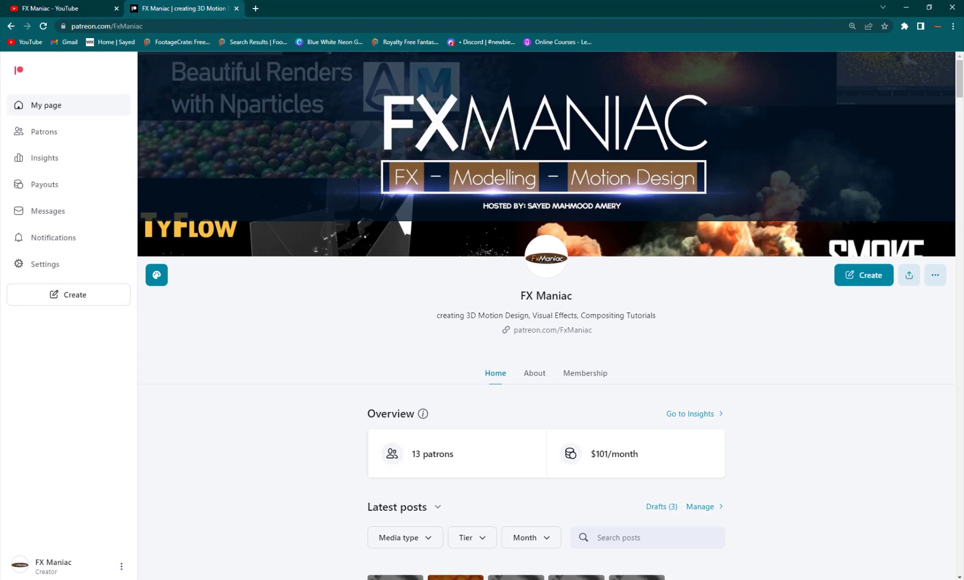
left_click(47, 5)
scroll(538, 301, "down", 10)
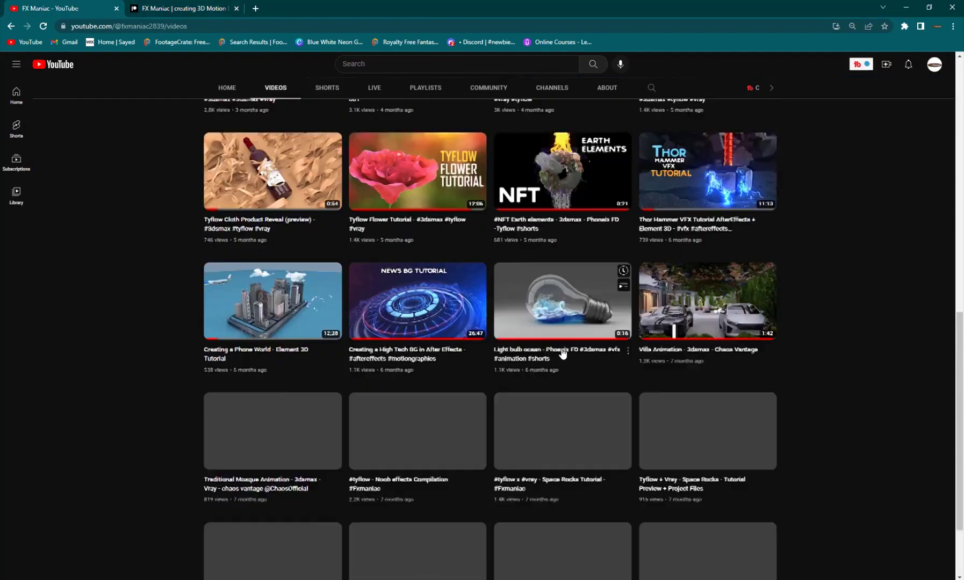
scroll(505, 333, "up", 2)
scroll(517, 355, "up", 3)
scroll(425, 272, "down", 13)
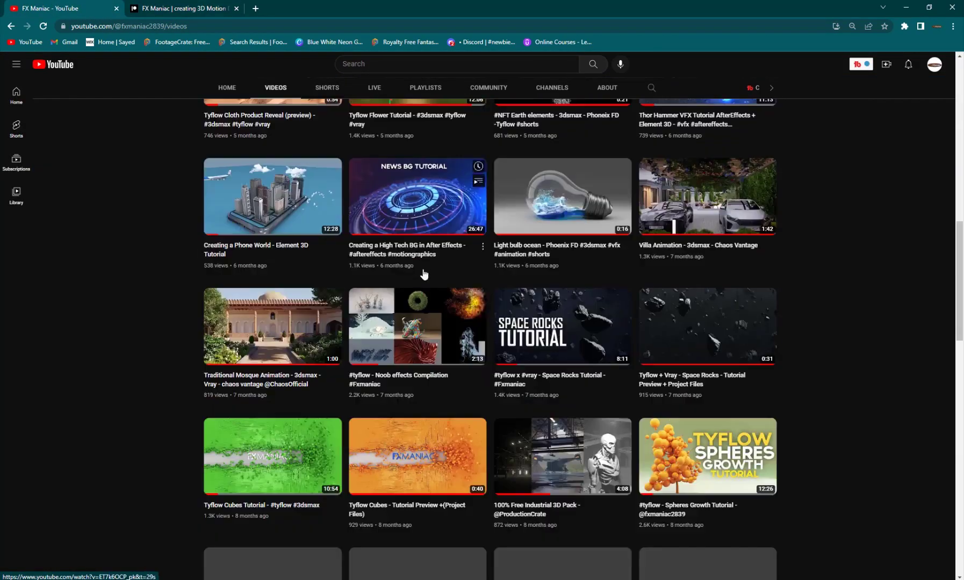
scroll(505, 322, "down", 8)
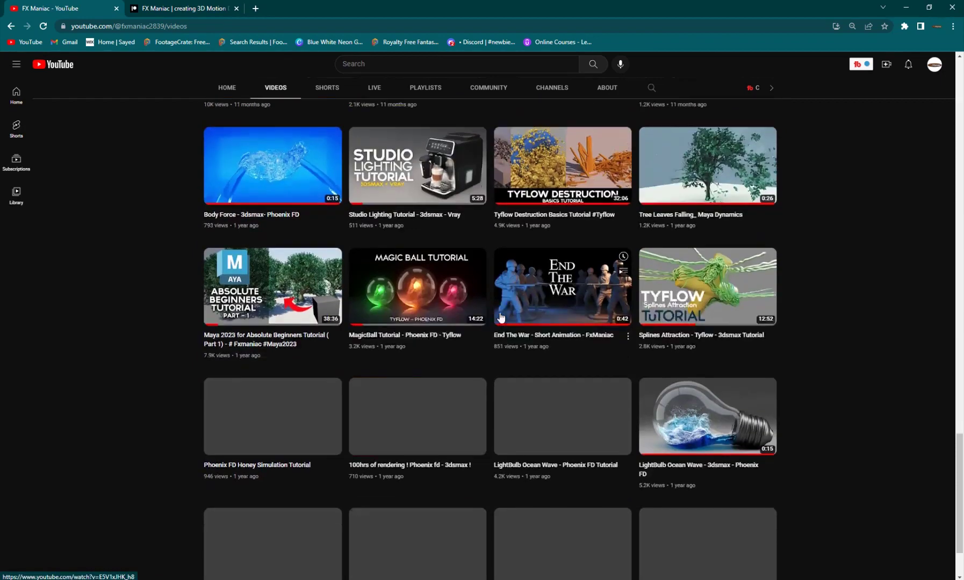
scroll(485, 408, "down", 4)
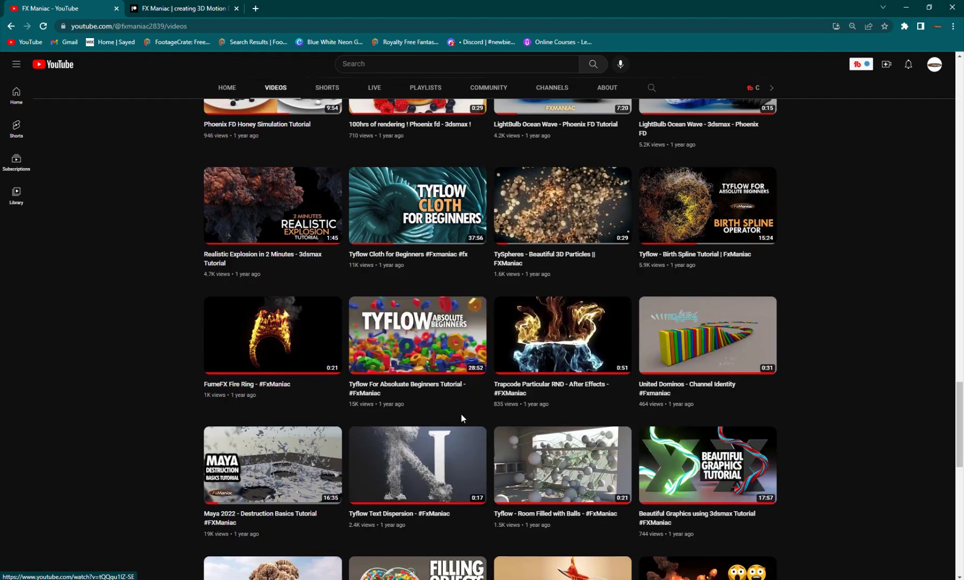
scroll(425, 383, "up", 2)
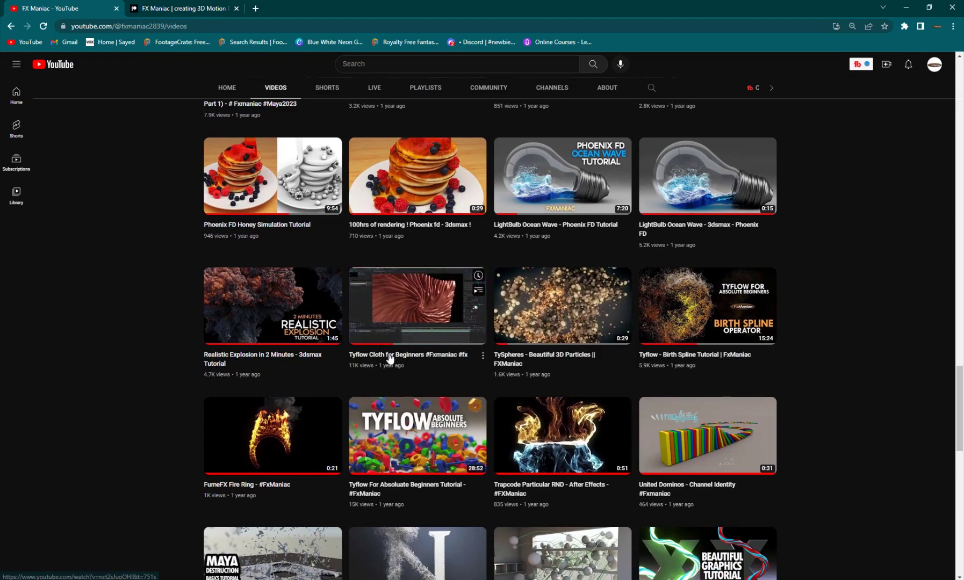
scroll(397, 382, "up", 3)
scroll(406, 384, "up", 2)
scroll(407, 344, "down", 8)
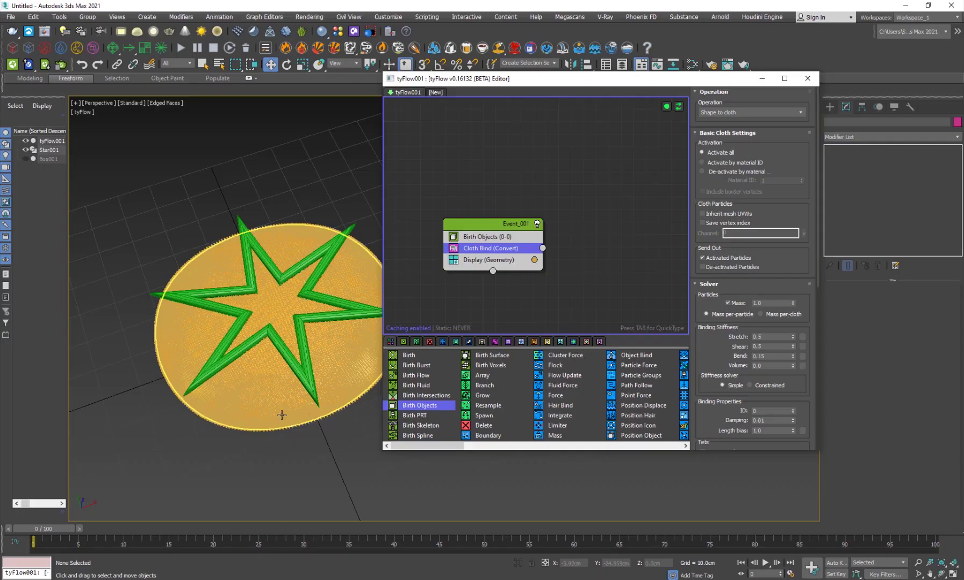
Step: Switch back to 3ds Max and turn off marking of particles with no geometry in the event's Display operator
middle_click_drag(281, 415, 270, 415)
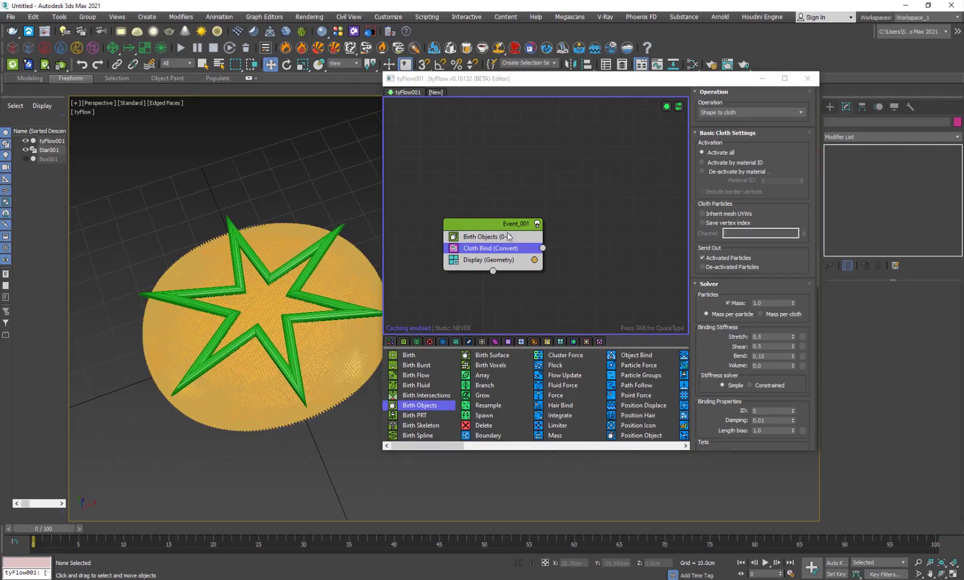
scroll(309, 376, "up", 5)
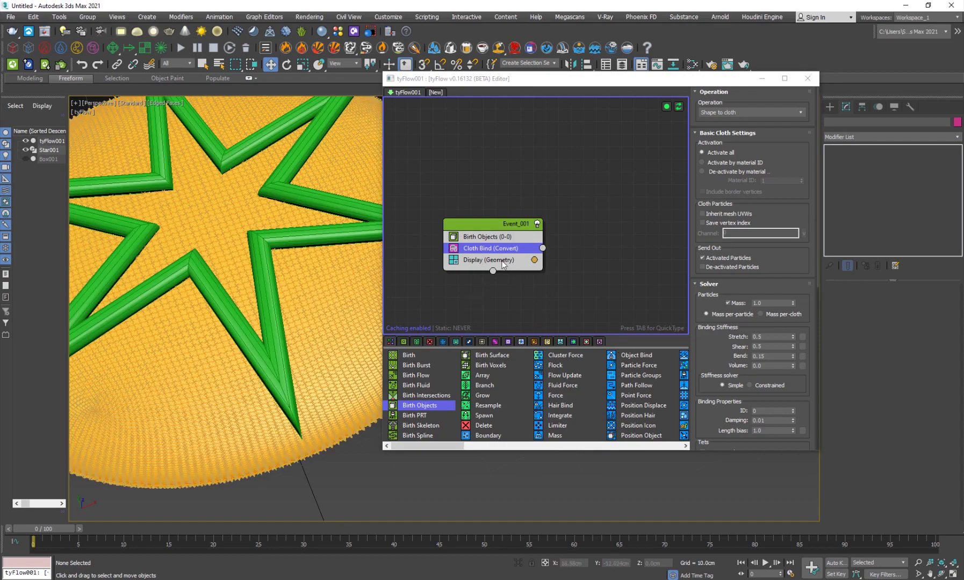
left_click(499, 258)
scroll(711, 427, "down", 3)
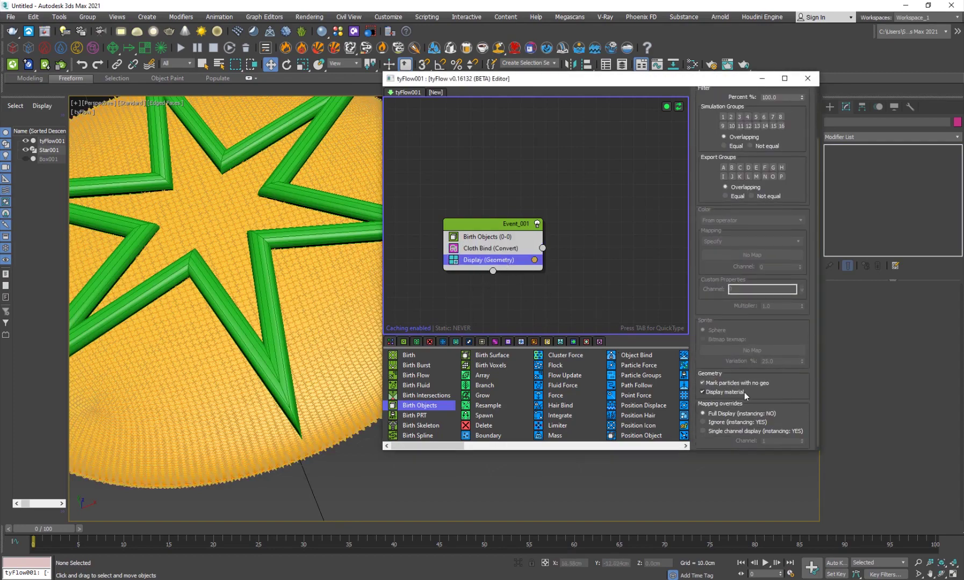
left_click(702, 383)
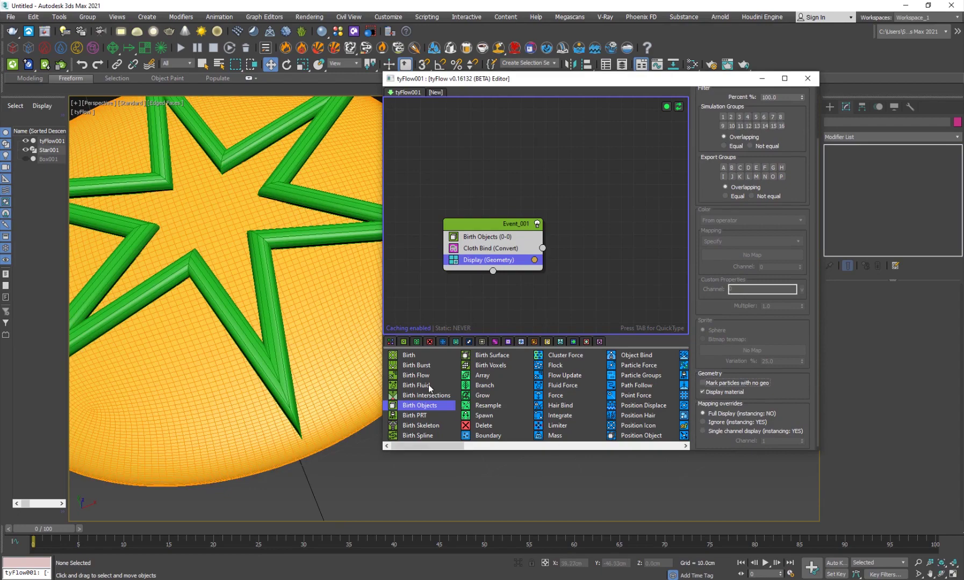
Step: Enable the CUDA collision solver with self-collisions in the Cloth Bind operator
left_click(490, 248)
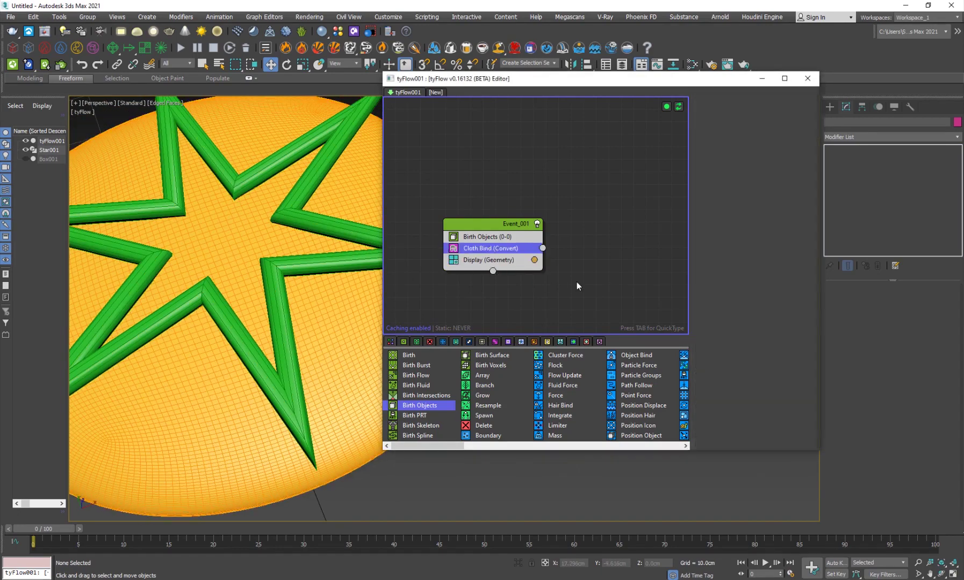
left_click_drag(712, 361, 712, 221)
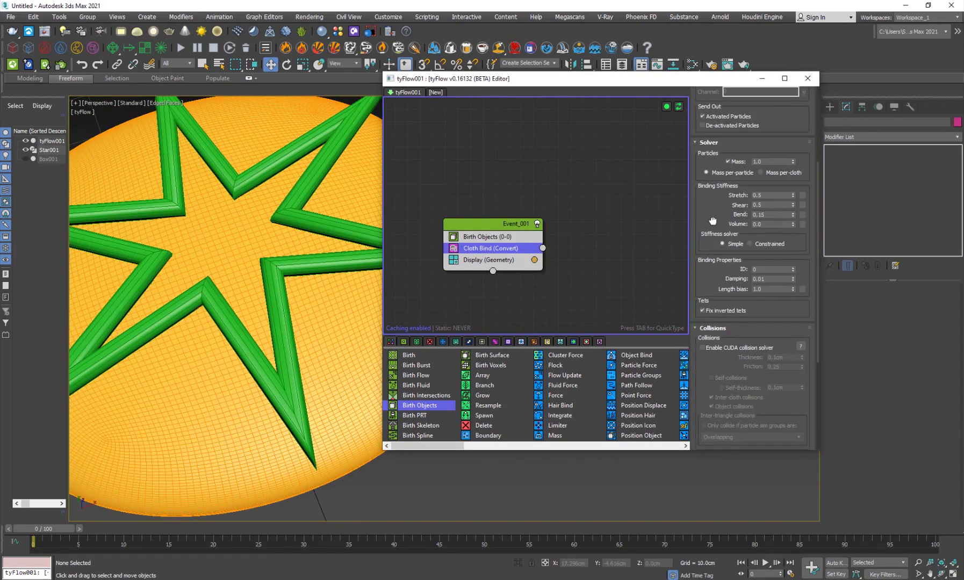
scroll(712, 218, "down", 4)
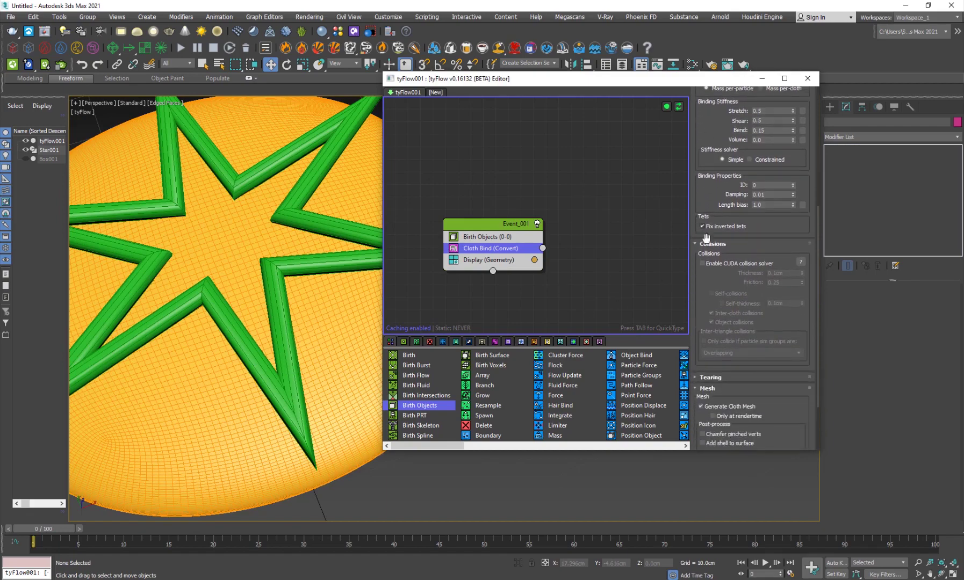
left_click(727, 263)
left_click(726, 293)
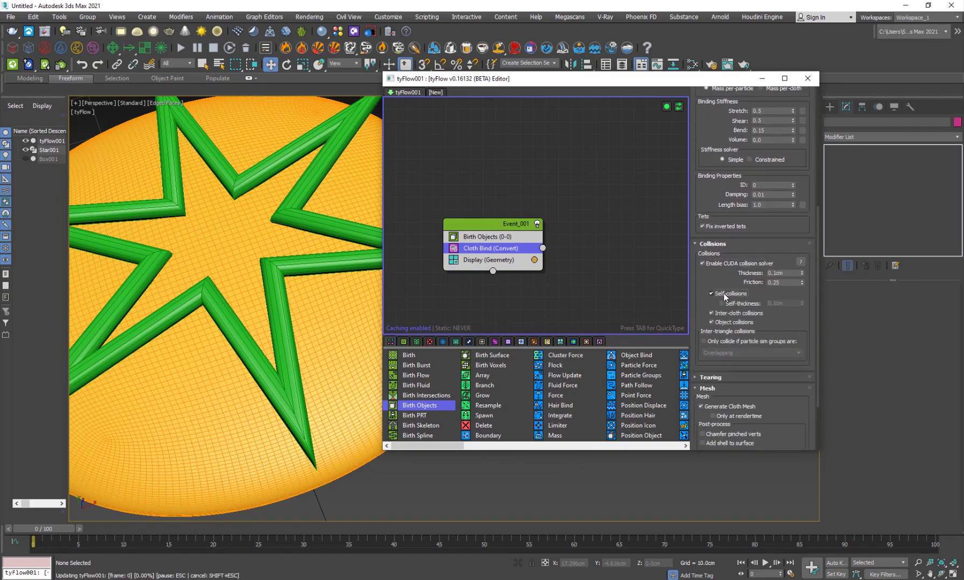
scroll(335, 377, "down", 5)
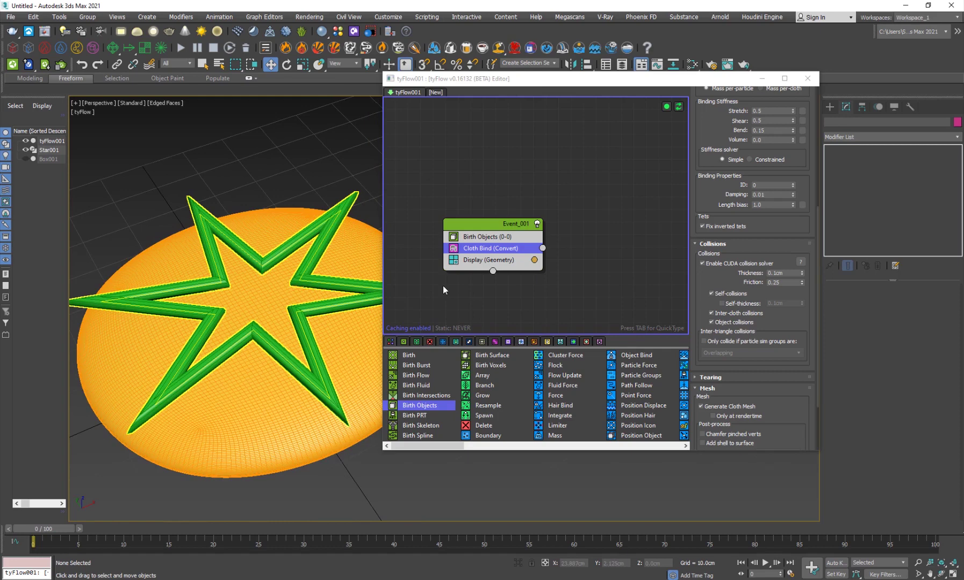
Step: Add a Modify Bindings operator to Event_001, placed directly below Cloth Bind
left_click(516, 229)
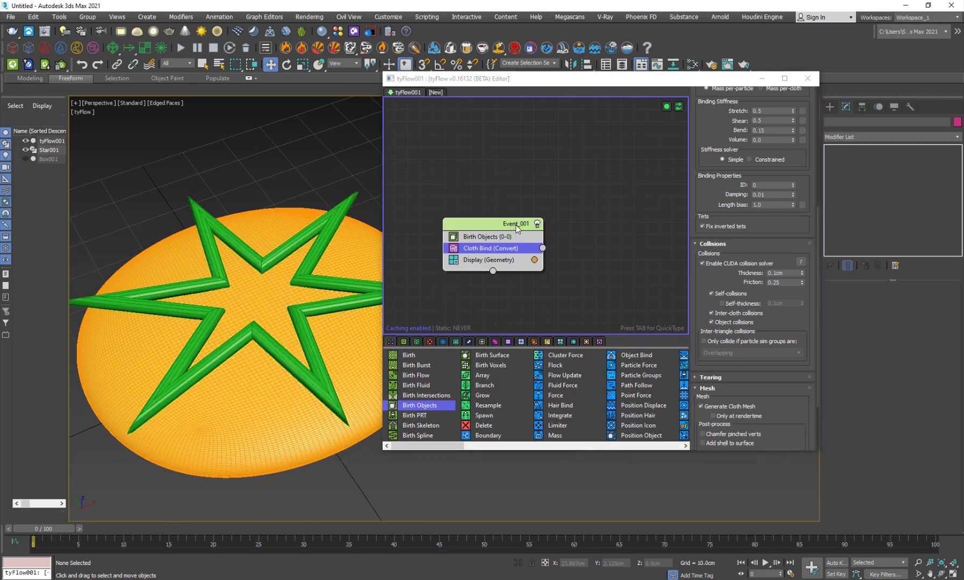
key("Tab")
type("mod")
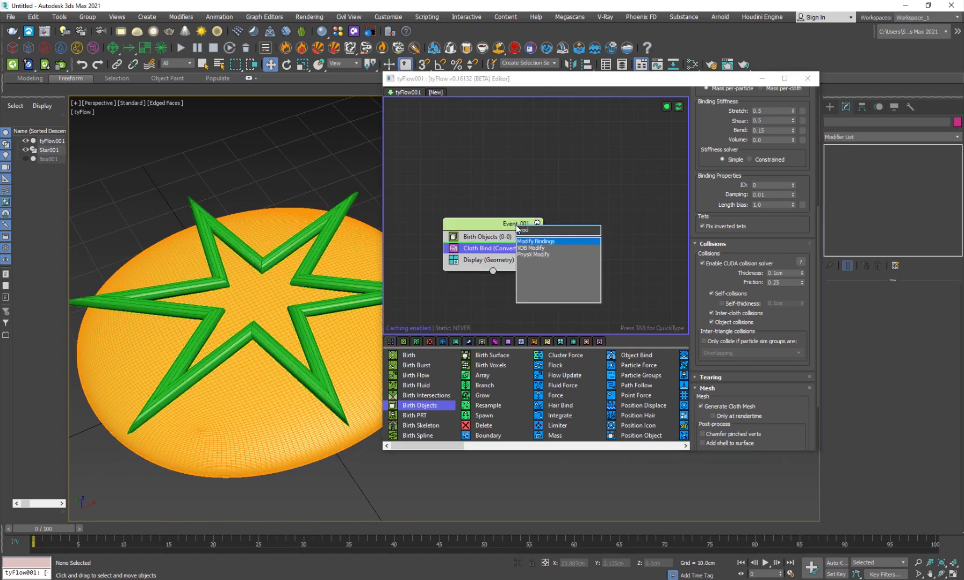
key("Return")
left_click_drag(502, 250, 501, 265)
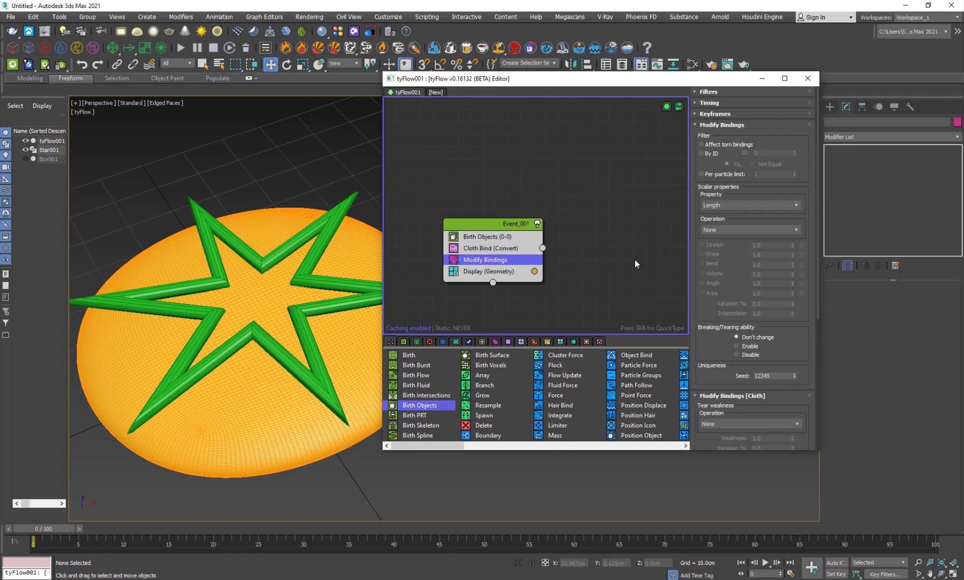
Step: Set the Modify Bindings timing to Continuous and its inflation to 3 cm, and scrub the timeline to check the cloth
left_click(715, 106)
left_click(726, 115)
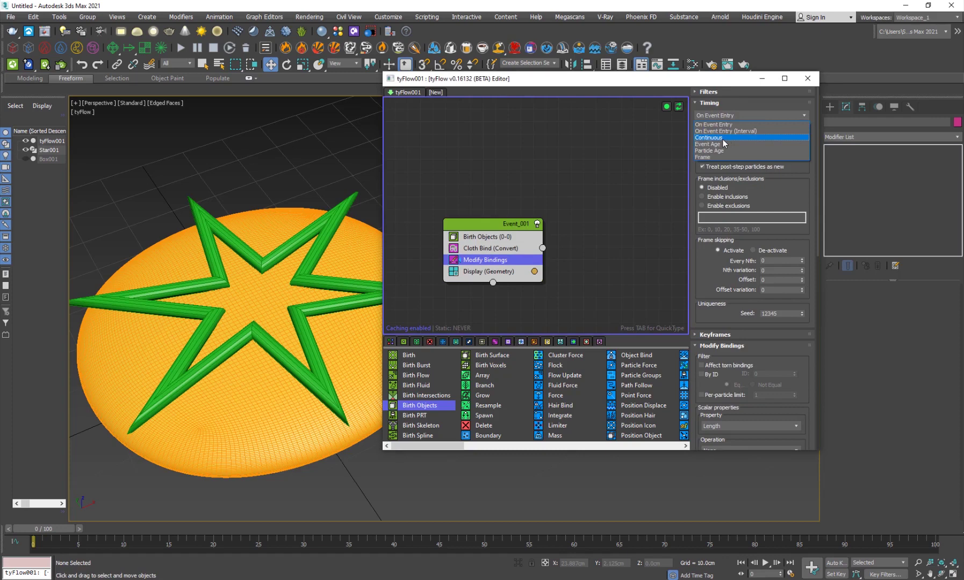
left_click(720, 137)
scroll(713, 295, "down", 10)
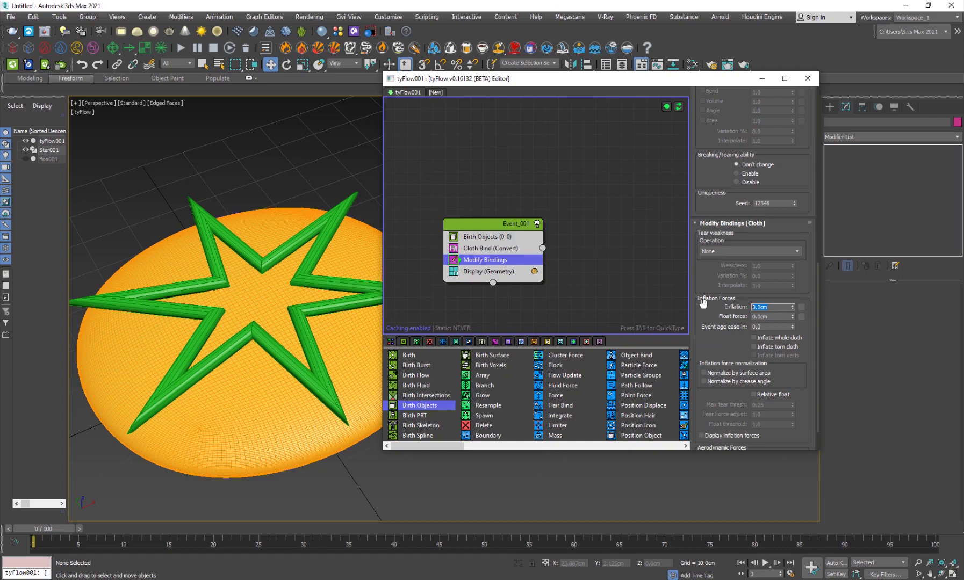
key("Return")
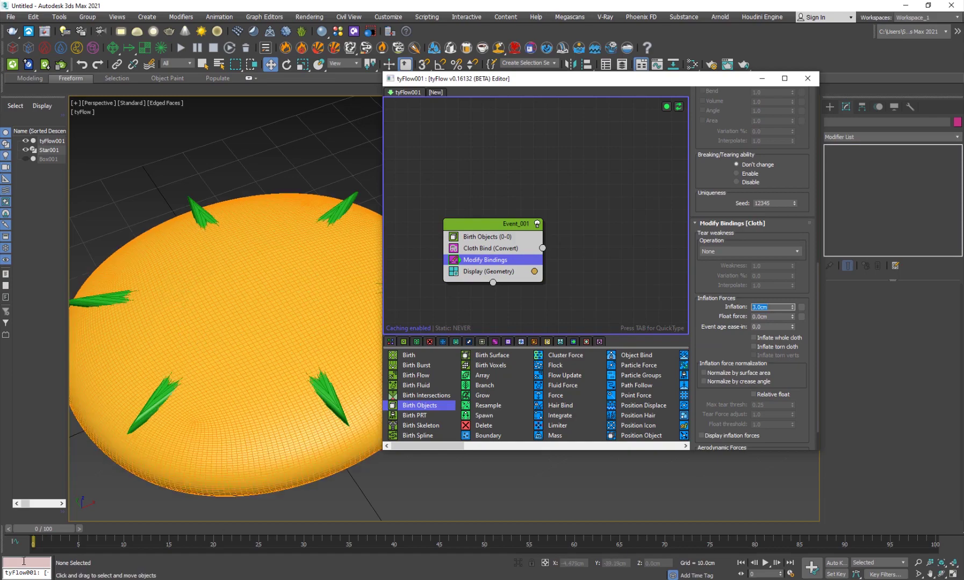
left_click_drag(37, 532, 75, 533)
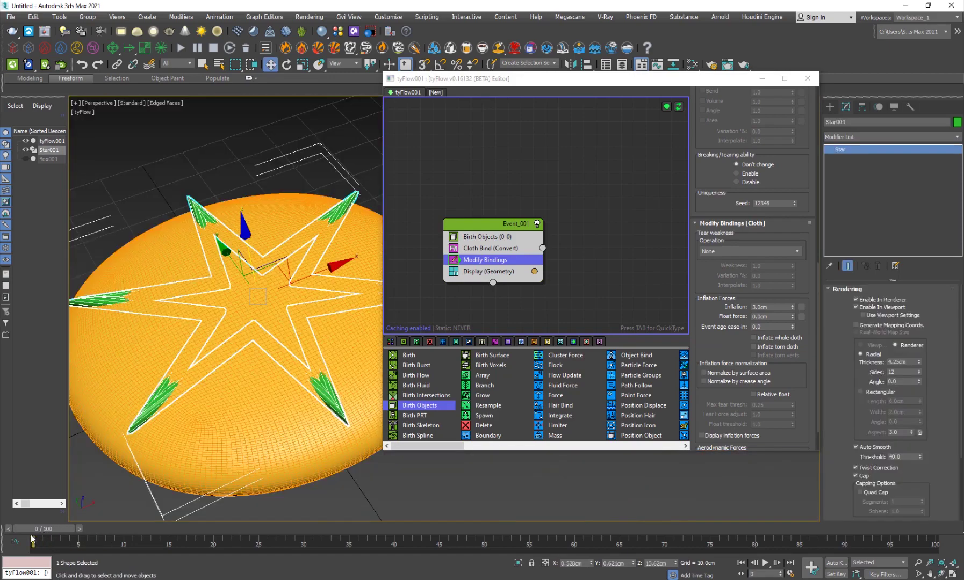
Step: Add a Slow operator below Modify Bindings in Event_001 and set its X, Y and Z velocity values to 20%
middle_click_drag(222, 441, 245, 427, "alt")
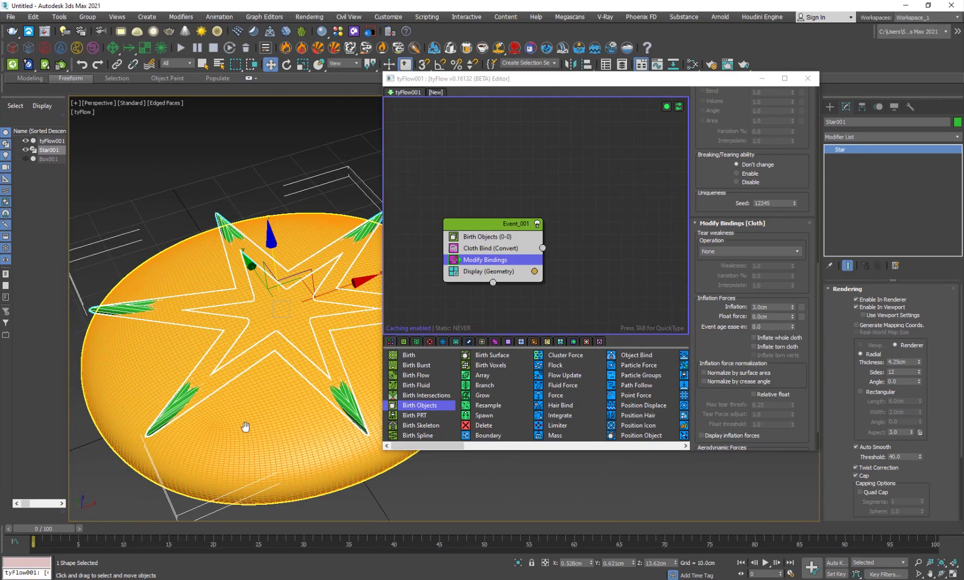
key("Tab")
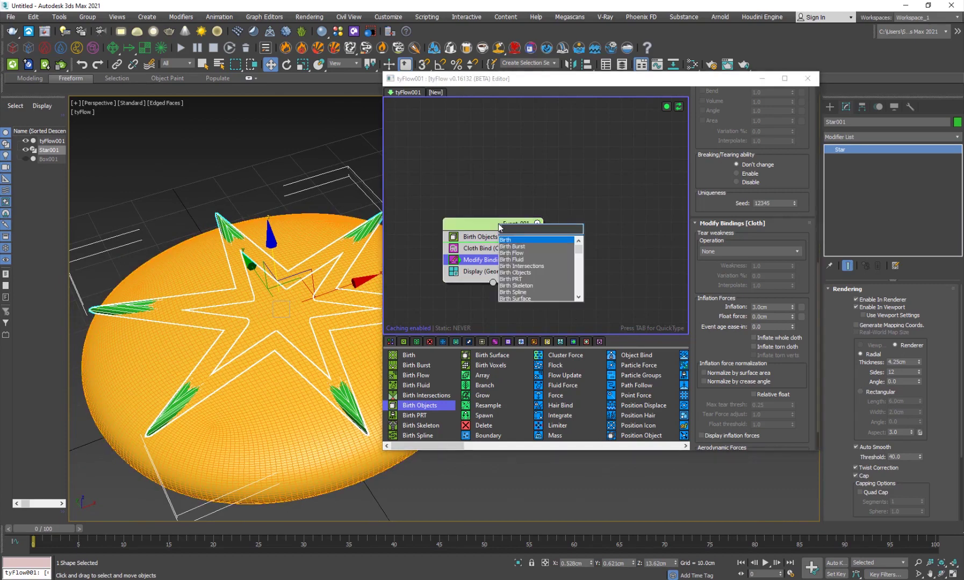
type("slow")
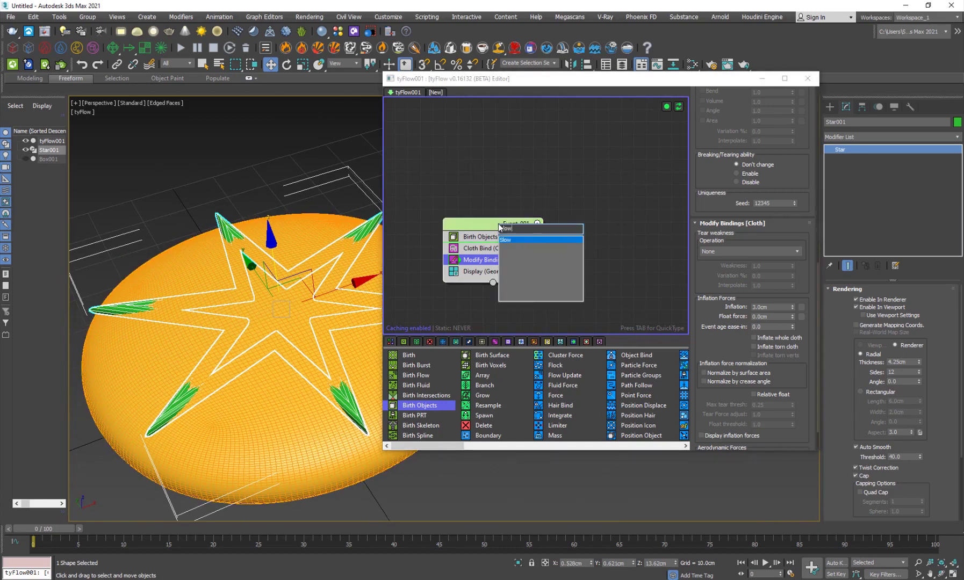
key("Return")
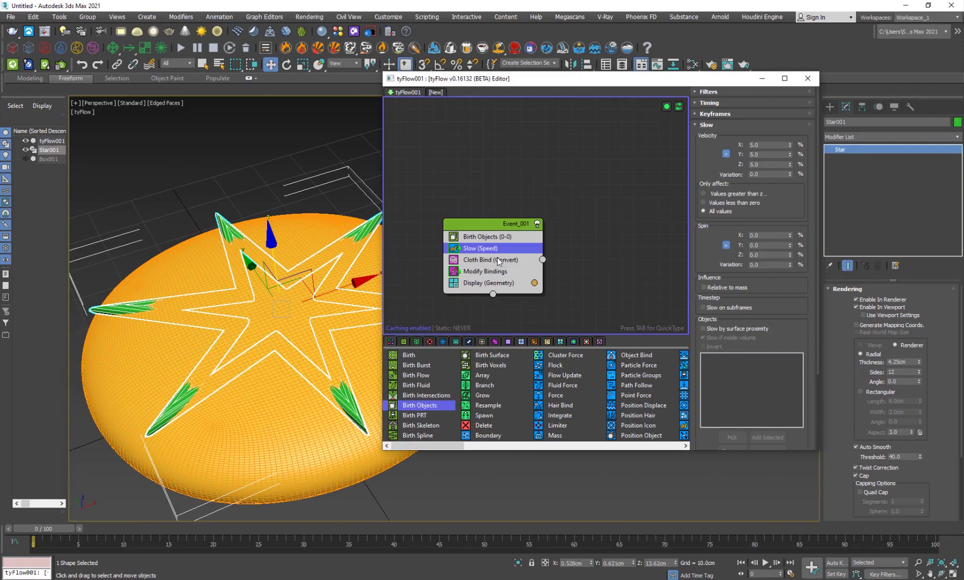
left_click_drag(497, 264, 498, 276)
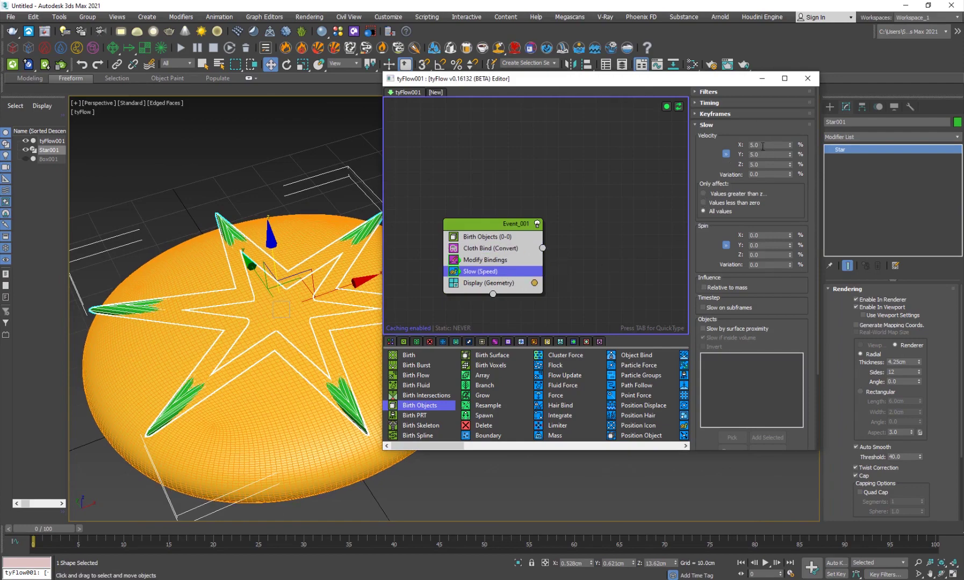
type("20")
key("Return")
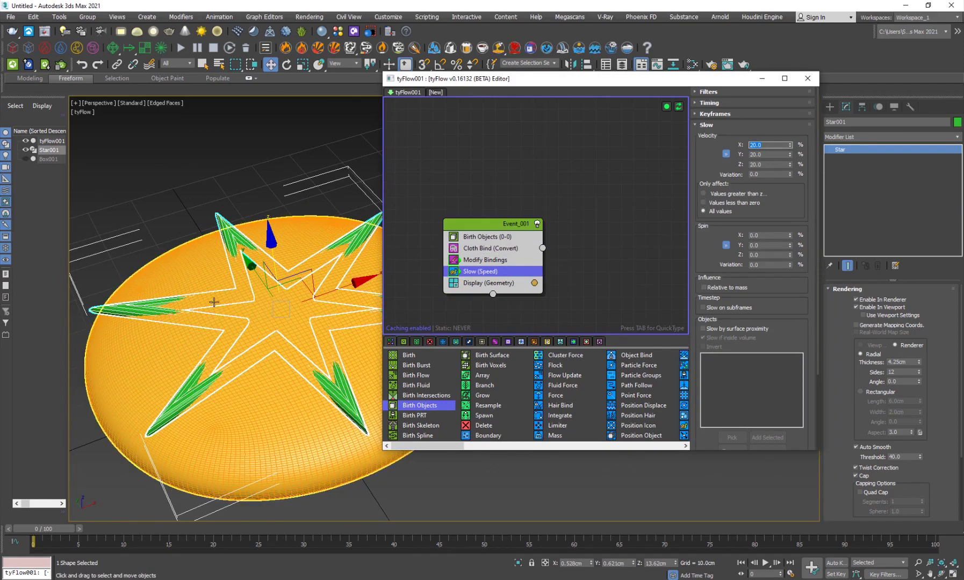
Step: Set the tyFlow001 object's simulation time step to 1/4 Frame and deselect it at frame 0
left_click(51, 140)
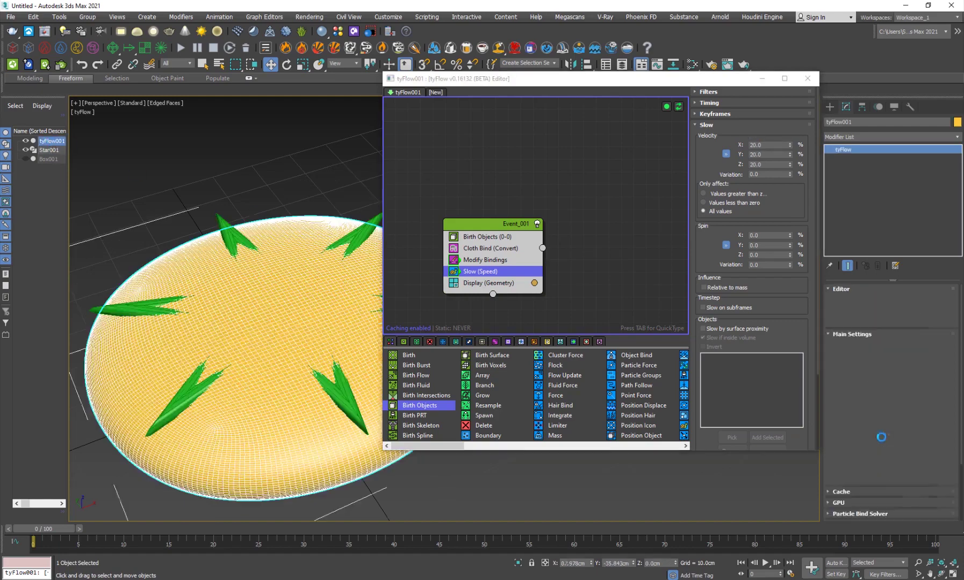
left_click(884, 418)
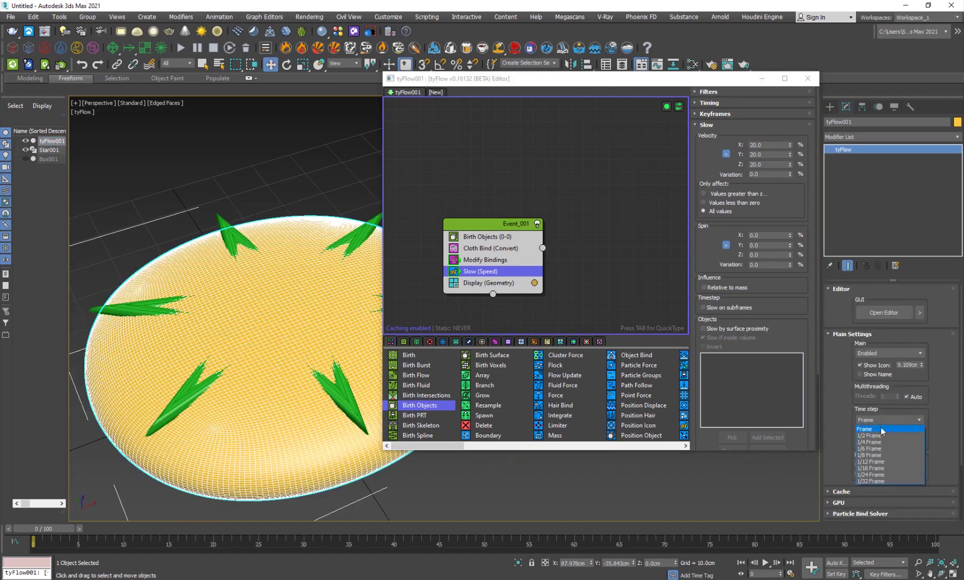
left_click(872, 445)
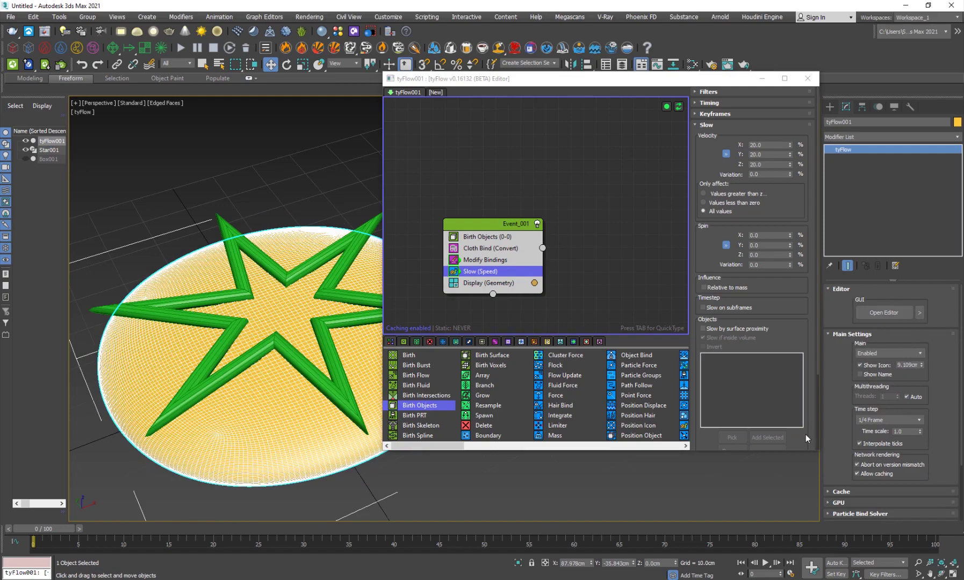
mouse_move(57, 526)
left_mouse_down()
mouse_move(90, 525)
mouse_move(42, 536)
left_mouse_up()
key("w")
left_click(435, 478)
key("F4")
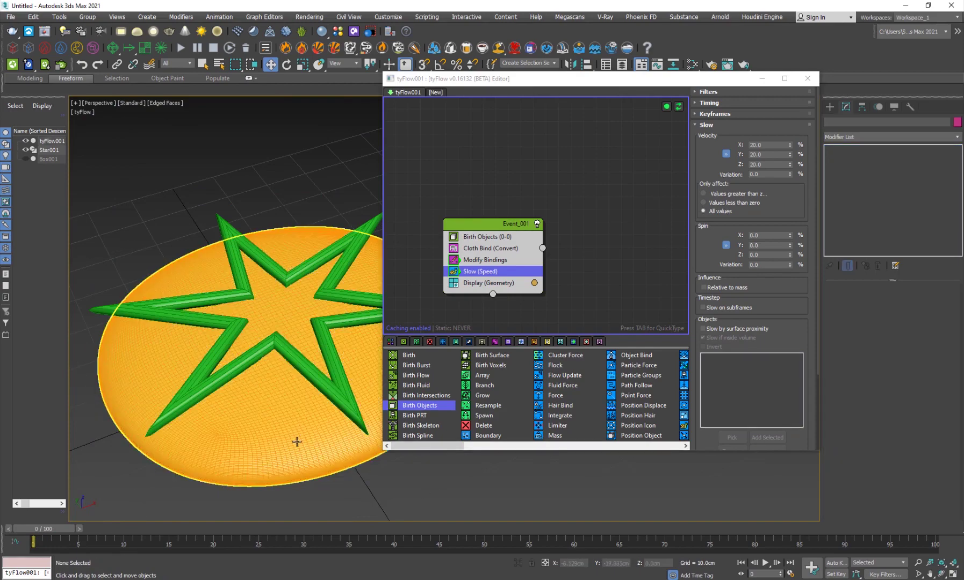
key("F4")
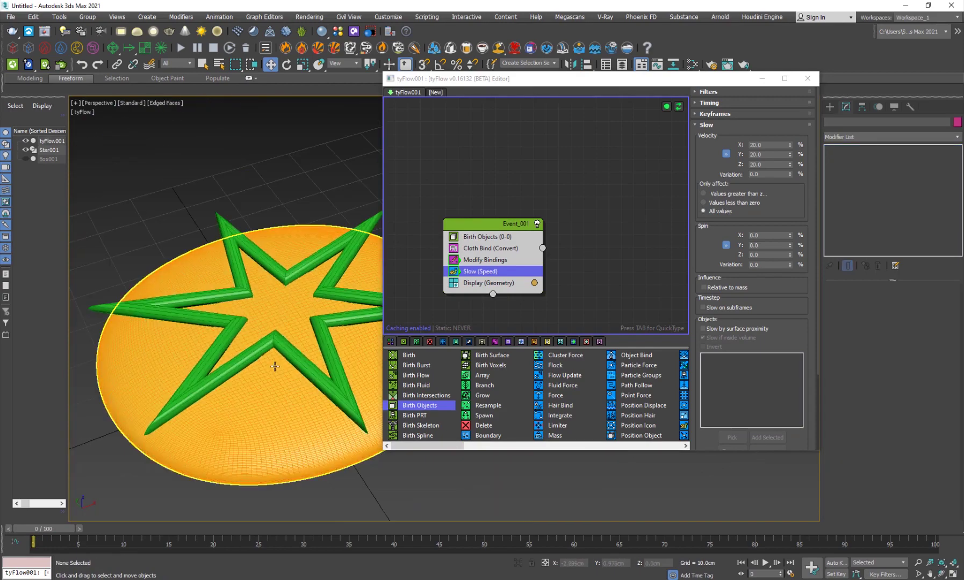
Step: Add a Collision operator between Modify Bindings and Slow with Star001 as its collider, and advance the timeline to frame 7
key("Tab")
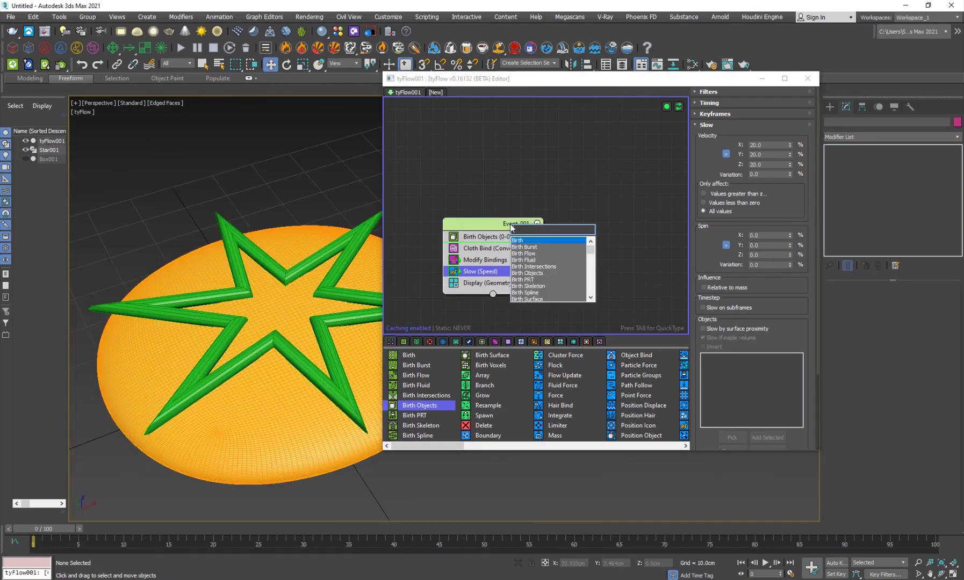
type("coll")
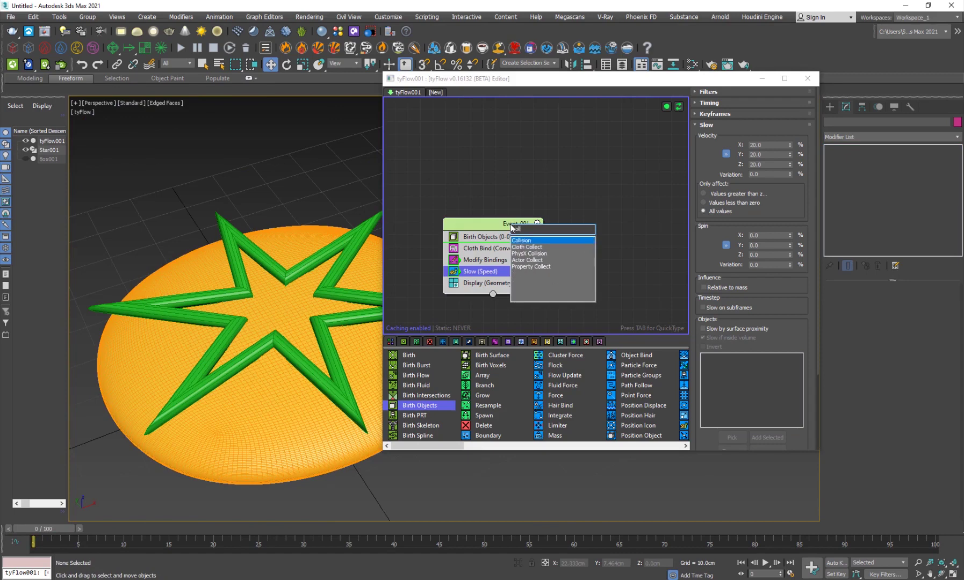
key("Return")
left_click_drag(469, 252, 489, 279)
left_click(730, 227)
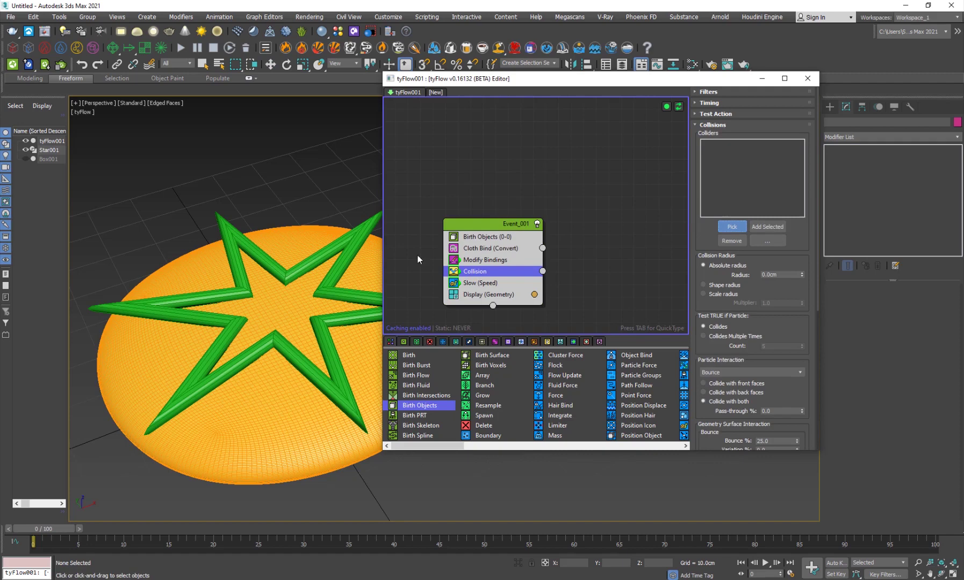
left_click(166, 414)
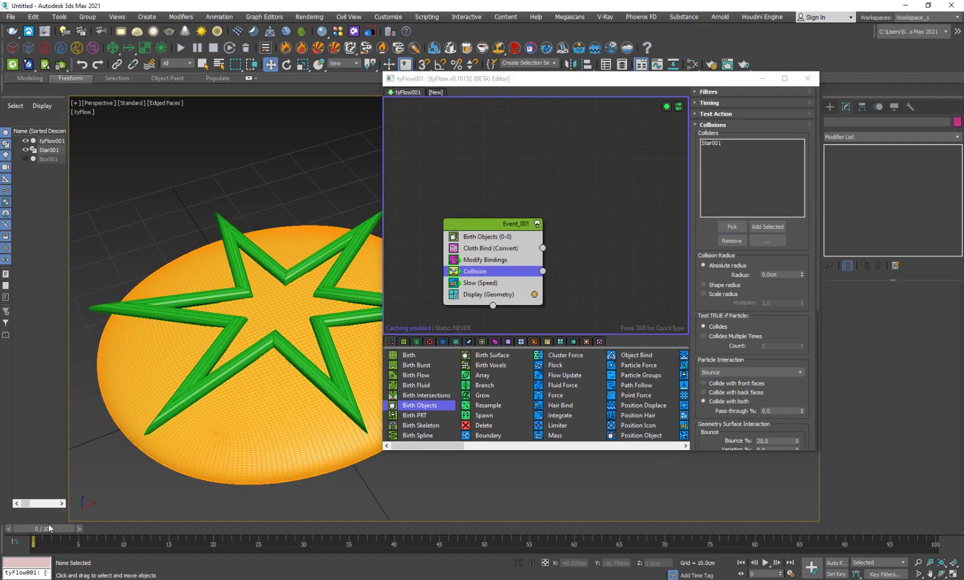
left_click_drag(51, 529, 85, 533)
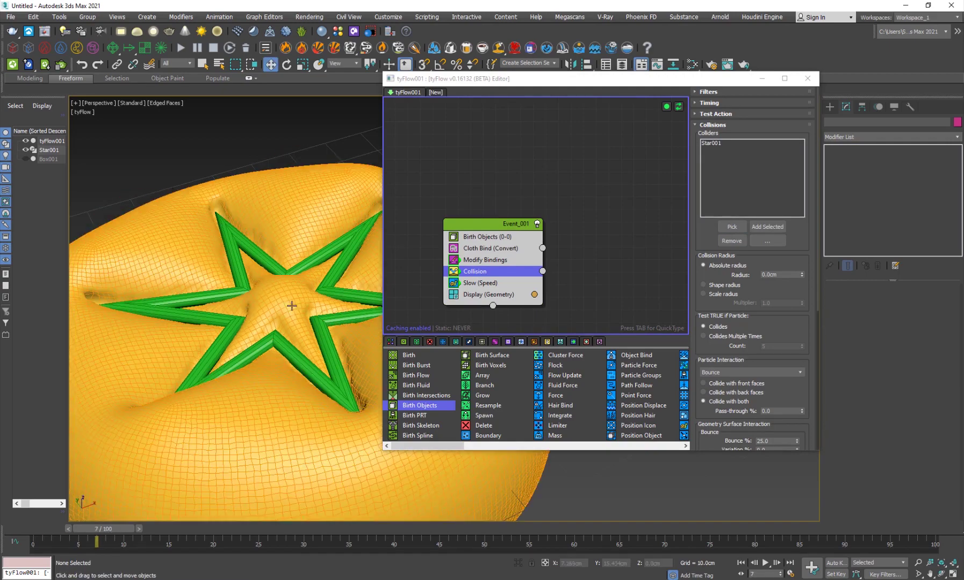
Step: Set the Star001 shape to display as a box in its object properties, and deselect it
middle_click_drag(262, 322, 238, 401, "alt")
left_click(238, 401)
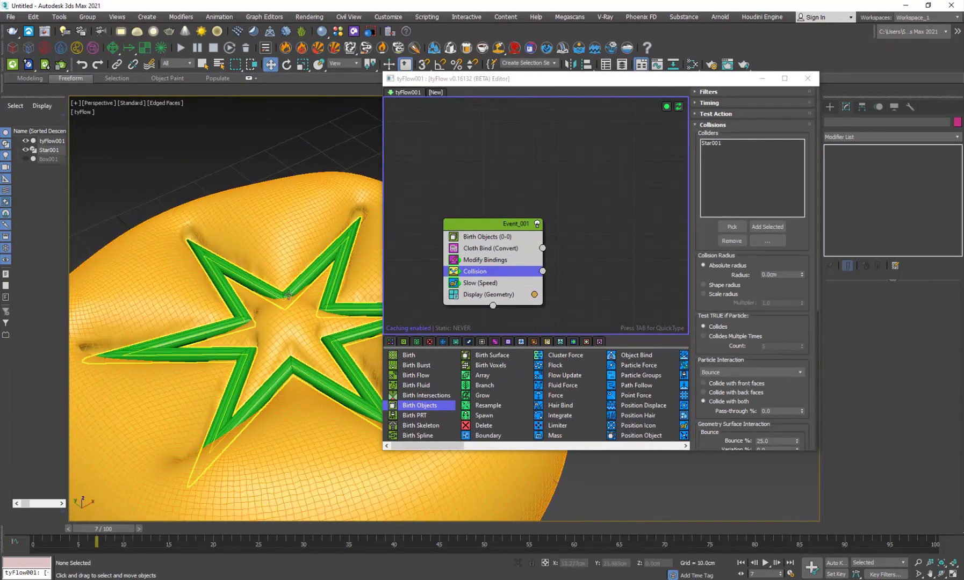
right_click(318, 268)
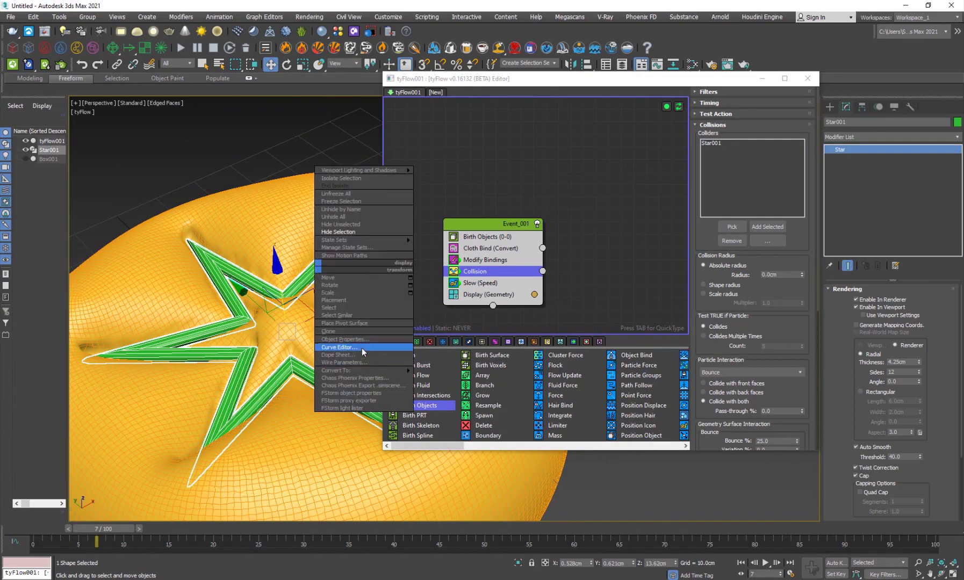
left_click(376, 339)
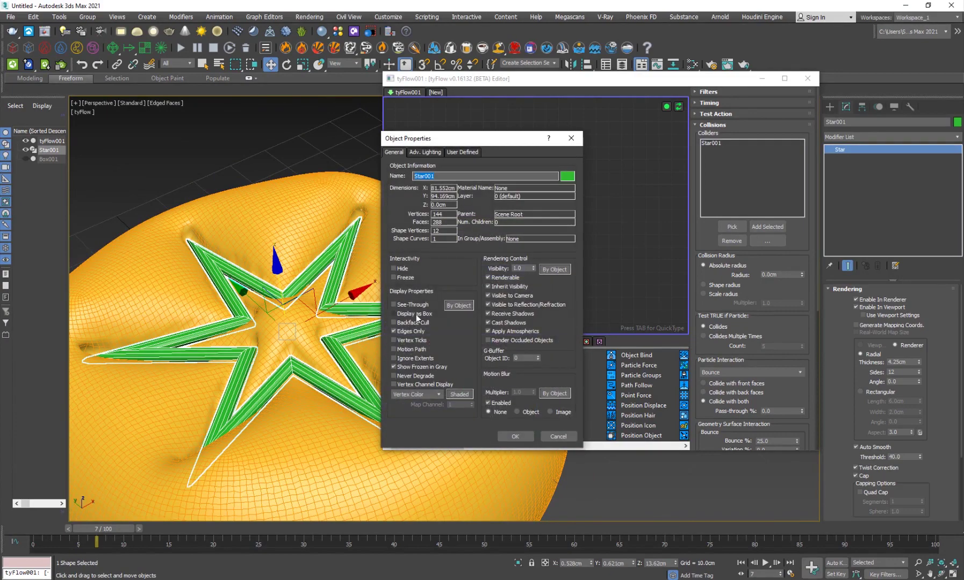
left_click(417, 316)
left_click(515, 436)
left_click(622, 482)
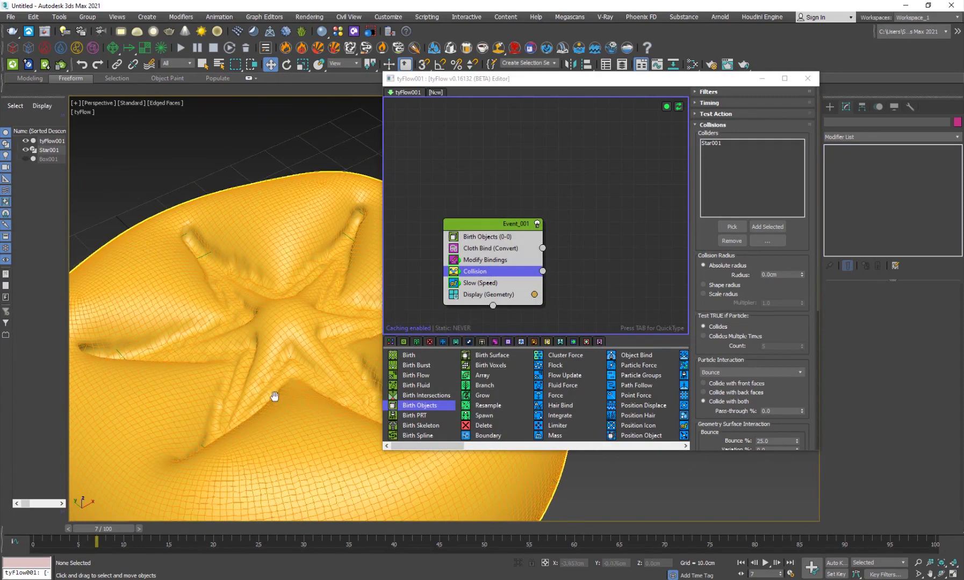
Step: Hide the edged faces, advance the timeline to frame 14, and inspect the star imprint in the cloth up close
key("F4")
middle_click_drag(295, 403, 272, 440, "alt")
scroll(295, 390, "up", 2)
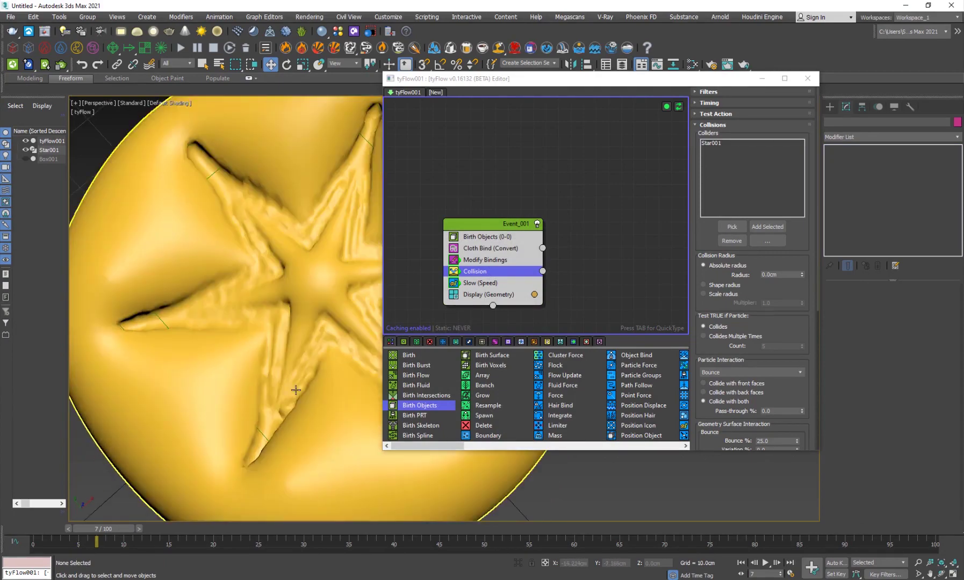
middle_click_drag(295, 390, 267, 432, "alt")
left_click_drag(110, 530, 178, 532)
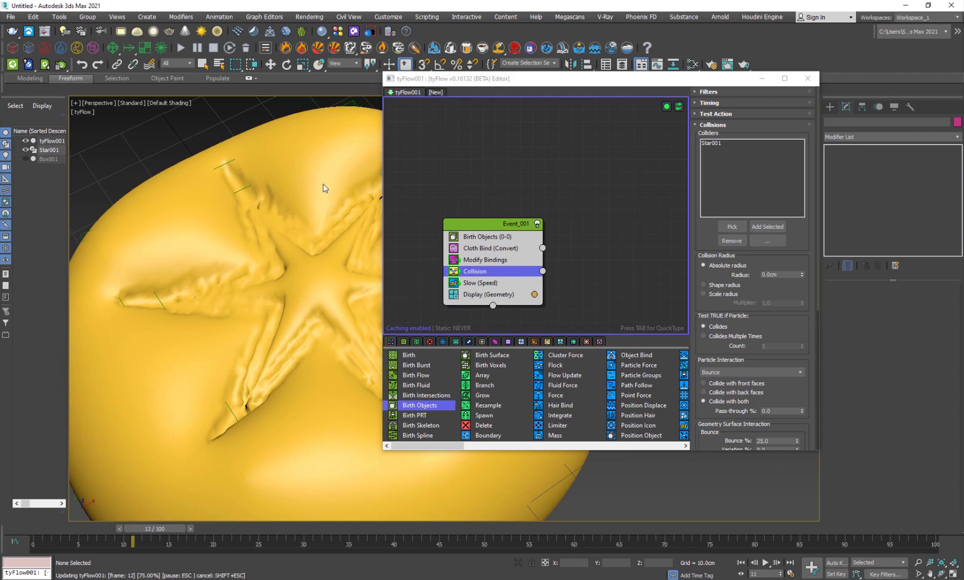
key("w")
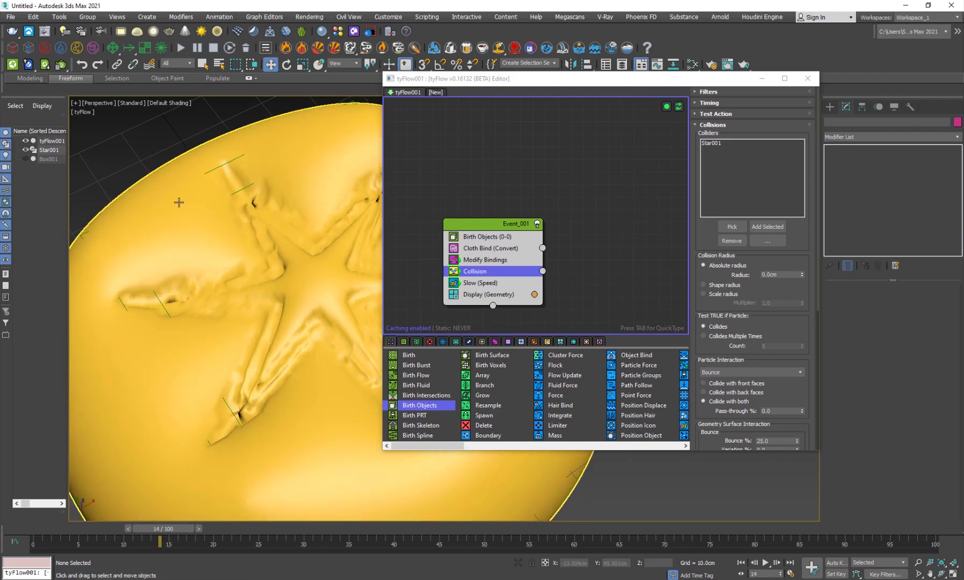
scroll(280, 248, "up", 3)
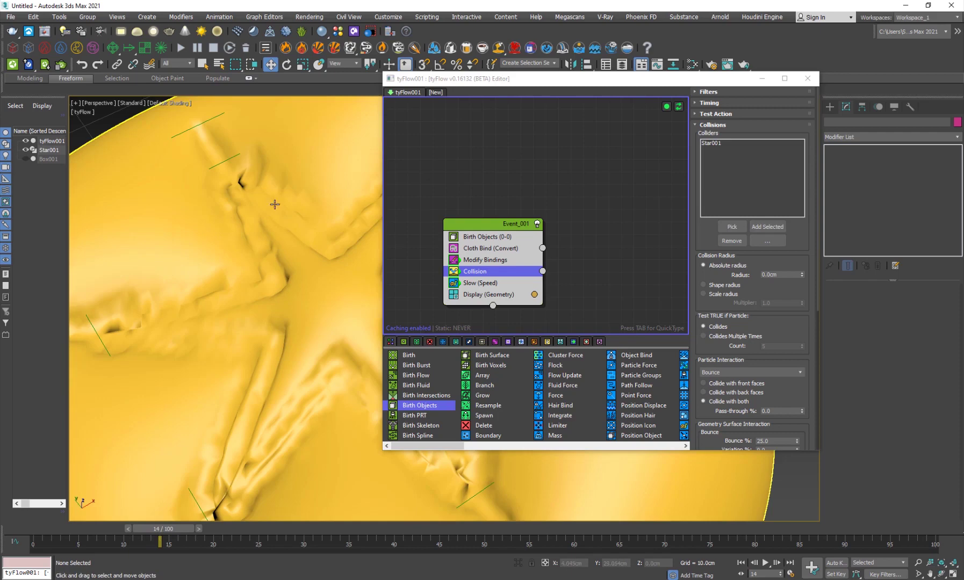
Step: Add a TurboSmooth modifier to tyFlow001, adjust its iterations, and view the smoothed cushion without edged faces
left_click(52, 141)
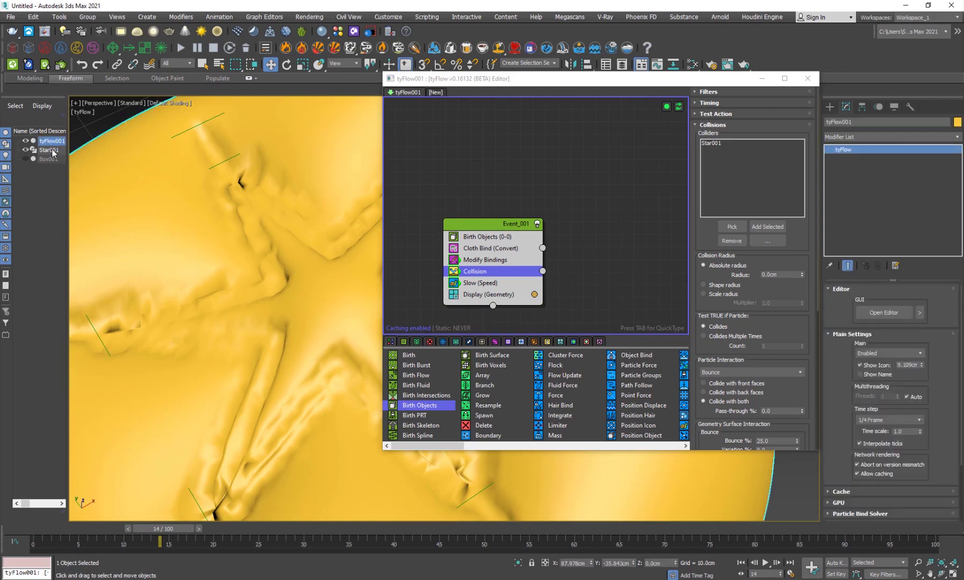
left_click(862, 137)
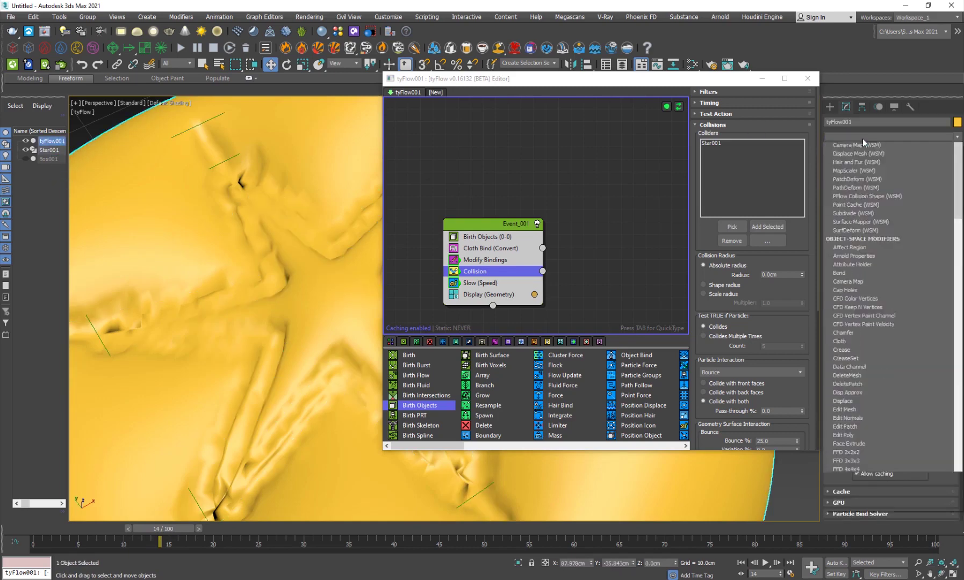
key("t")
left_click(869, 160)
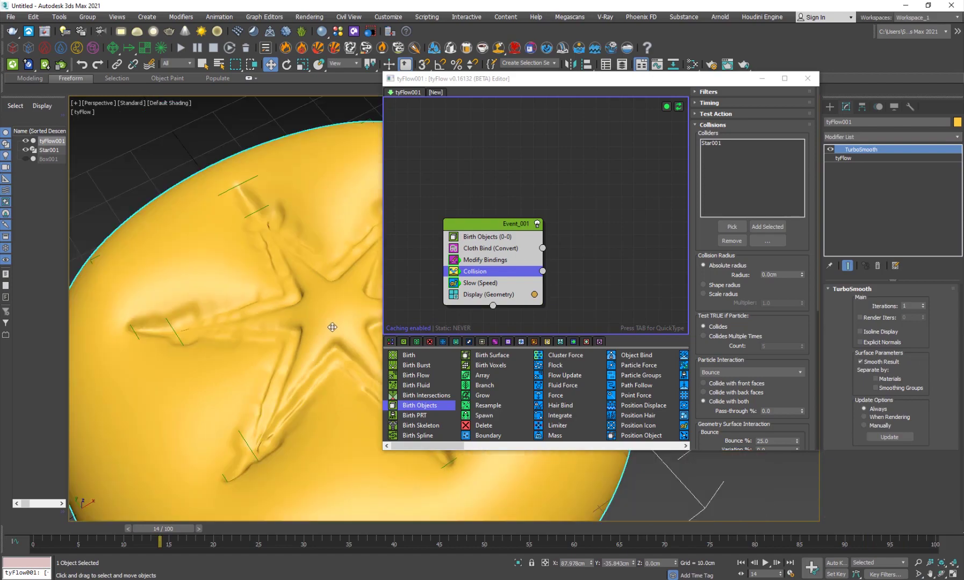
key("F4")
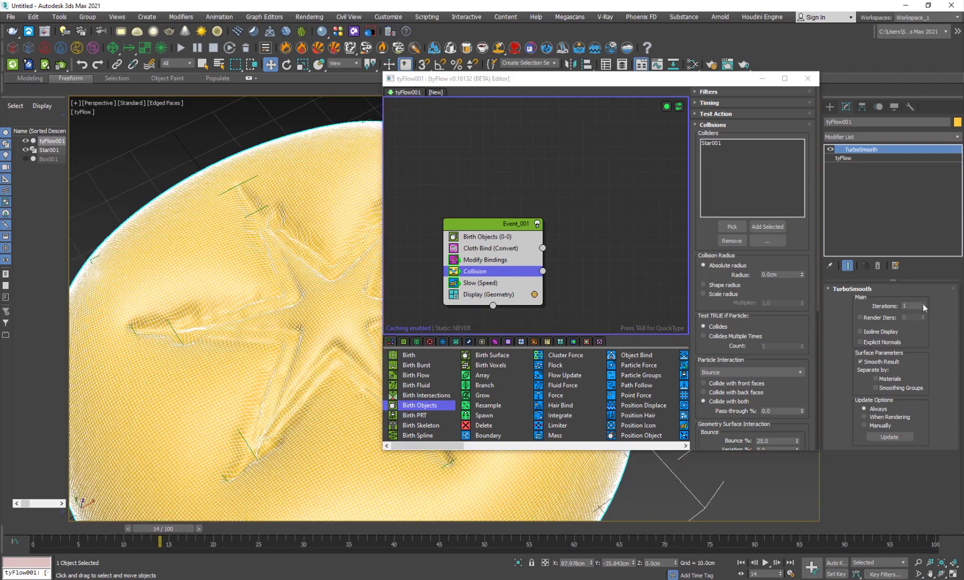
left_click(924, 305)
left_click(741, 473)
scroll(344, 389, "down", 5)
key("F4")
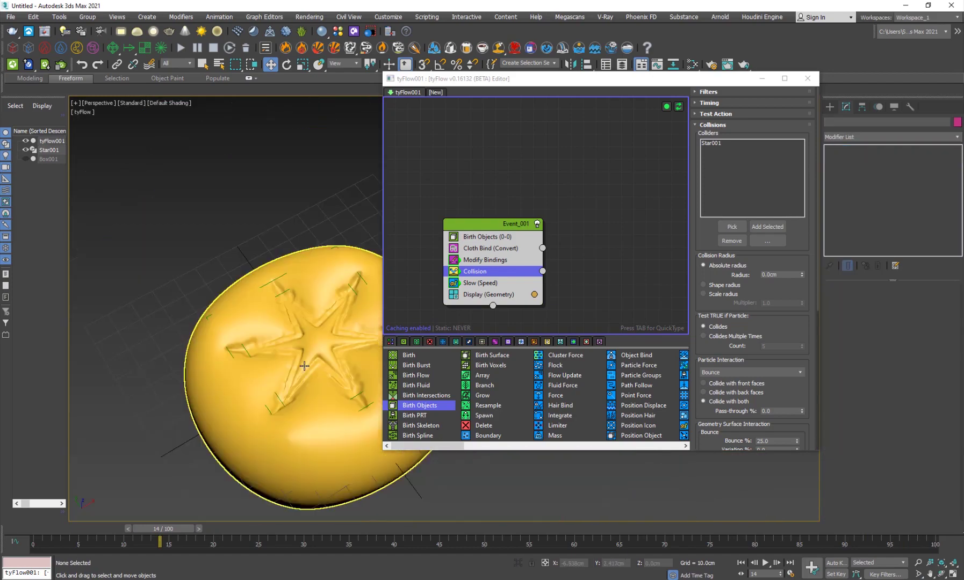
Step: Return the timeline to frame 1 and set the Modify Bindings inflation to 1 cm
scroll(291, 377, "up", 3)
middle_click_drag(288, 443, 257, 434, "alt")
left_click_drag(167, 541, 47, 548)
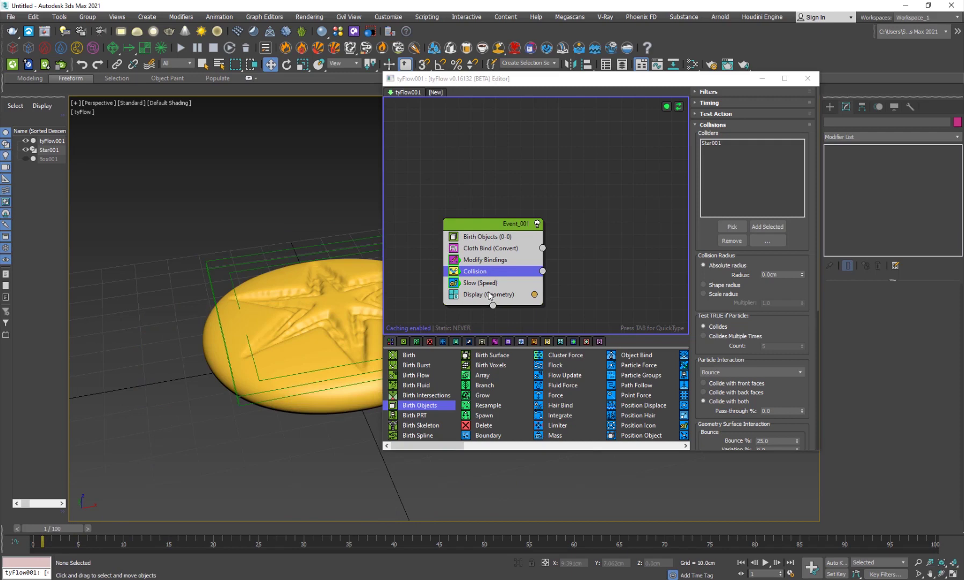
left_click(489, 262)
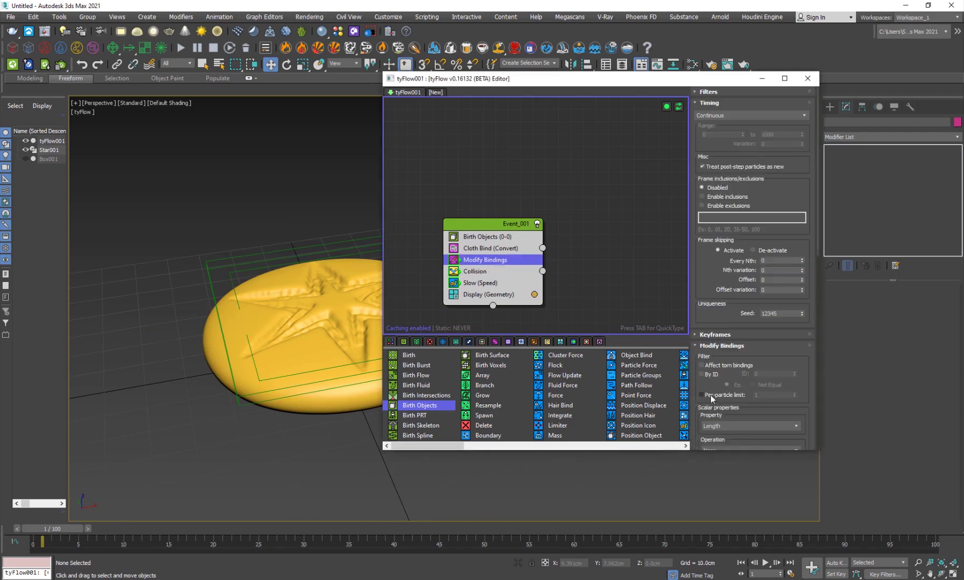
scroll(712, 399, "down", 10)
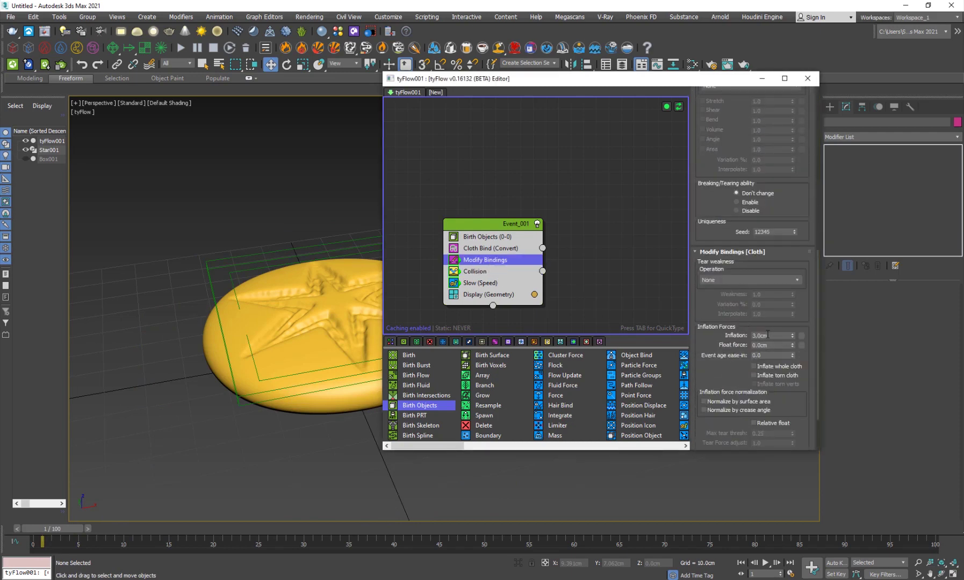
left_click(766, 335)
type("1")
key("Return")
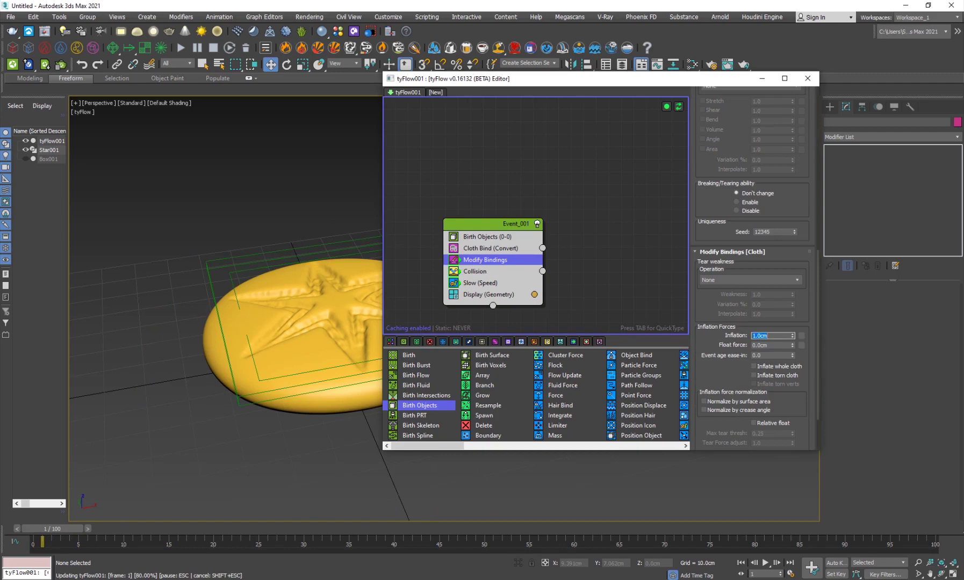
Step: Advance the timeline past frame 10 and inspect the star imprint at the new inflation strength
left_click_drag(74, 525, 172, 524)
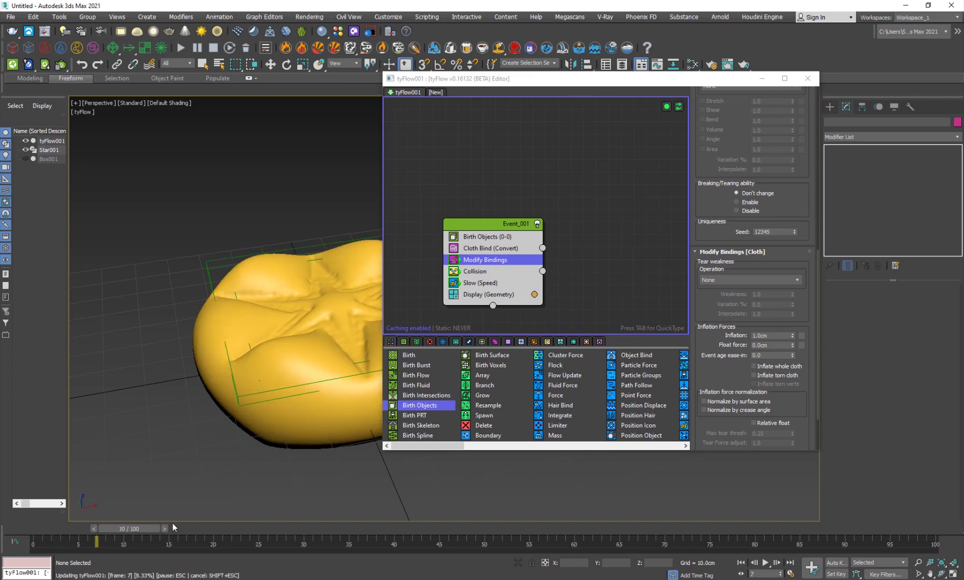
middle_click_drag(356, 421, 347, 389, "alt")
scroll(299, 407, "up", 3)
middle_click_drag(278, 394, 252, 375, "alt")
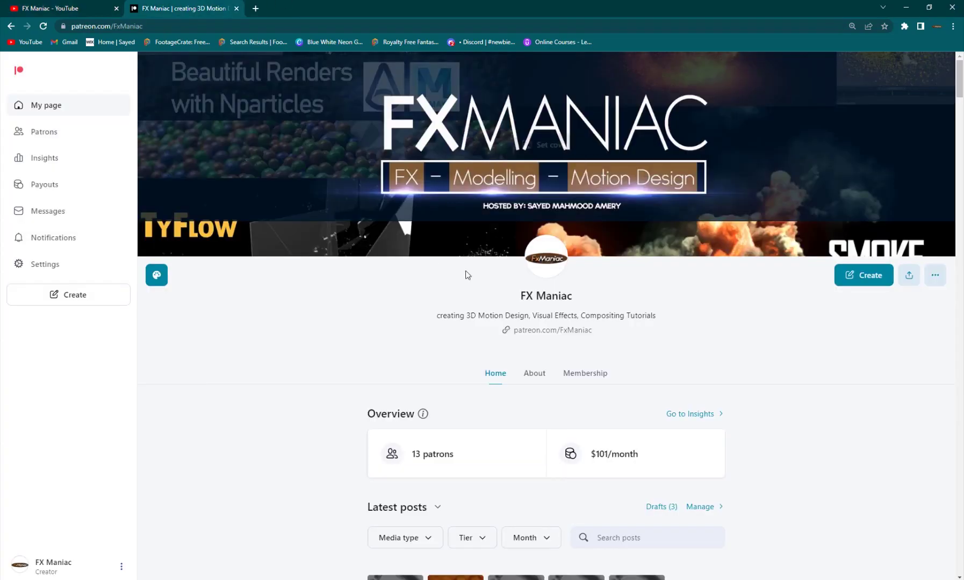
Step: Switch to the browser and look over the Patreon post on Adidas super soft cloth animations with its attached scene file
scroll(478, 299, "down", 7)
scroll(478, 299, "down", 5)
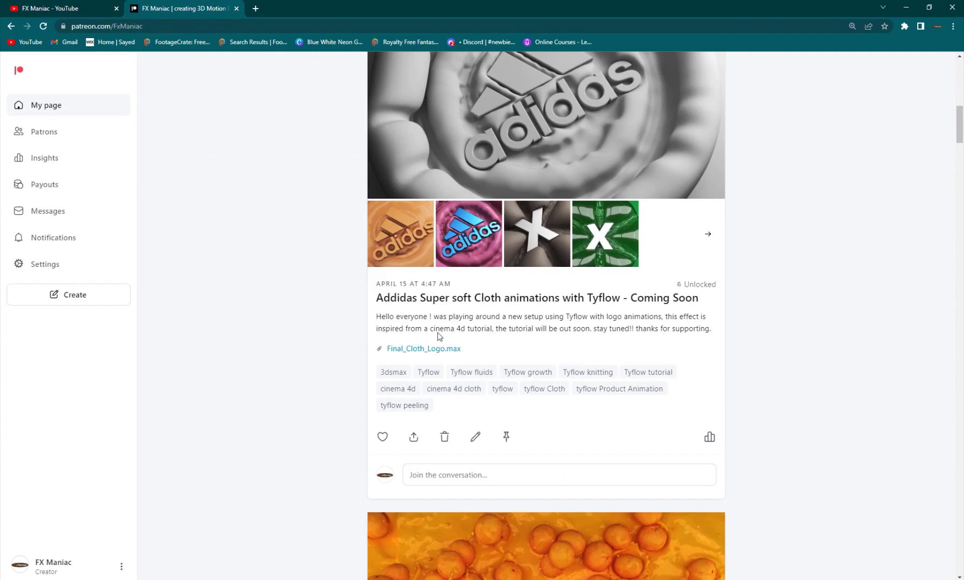
scroll(489, 193, "up", 1)
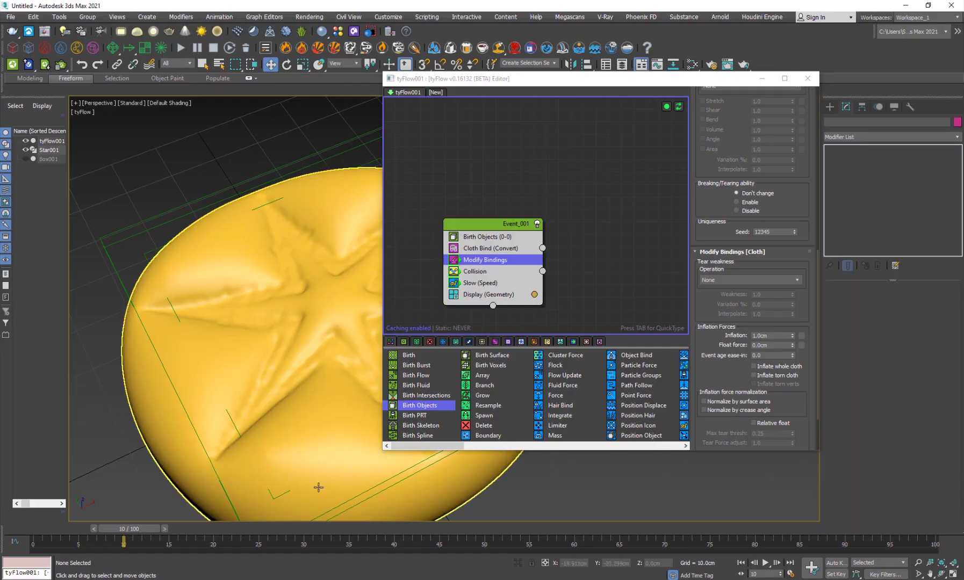
Step: Switch back to 3ds Max and compare the cushion at frame 0 with the star imprint at frame 9
left_click(41, 533)
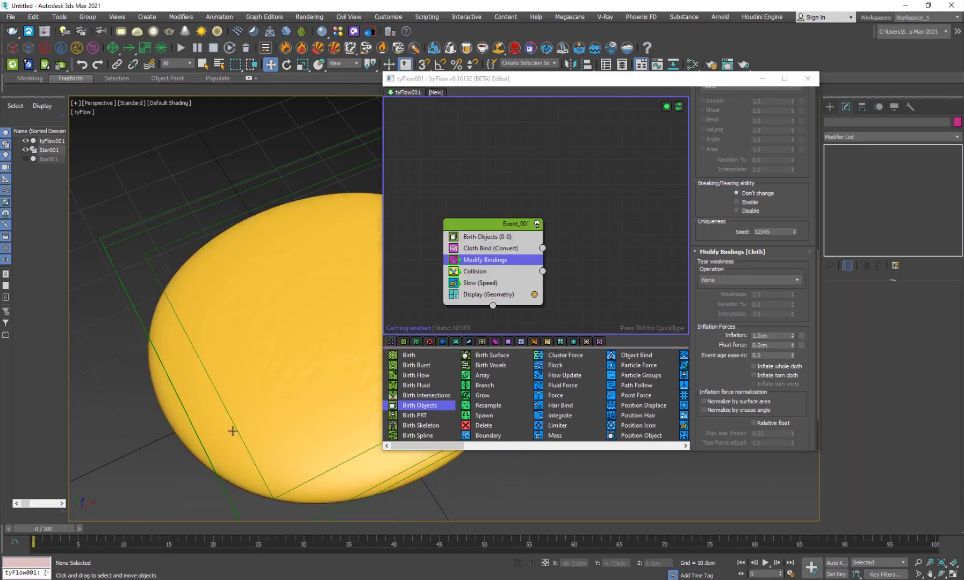
left_click(122, 531)
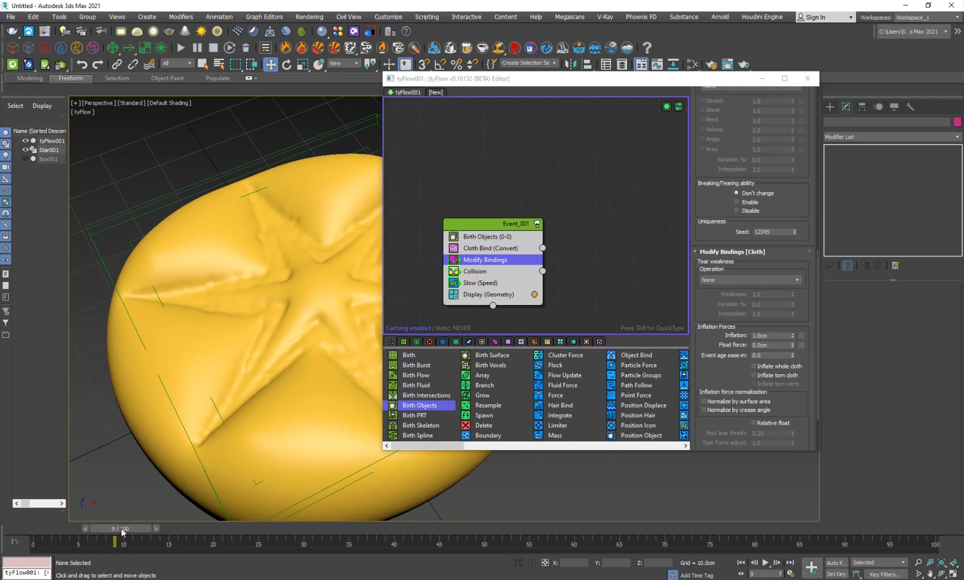
left_click(39, 534)
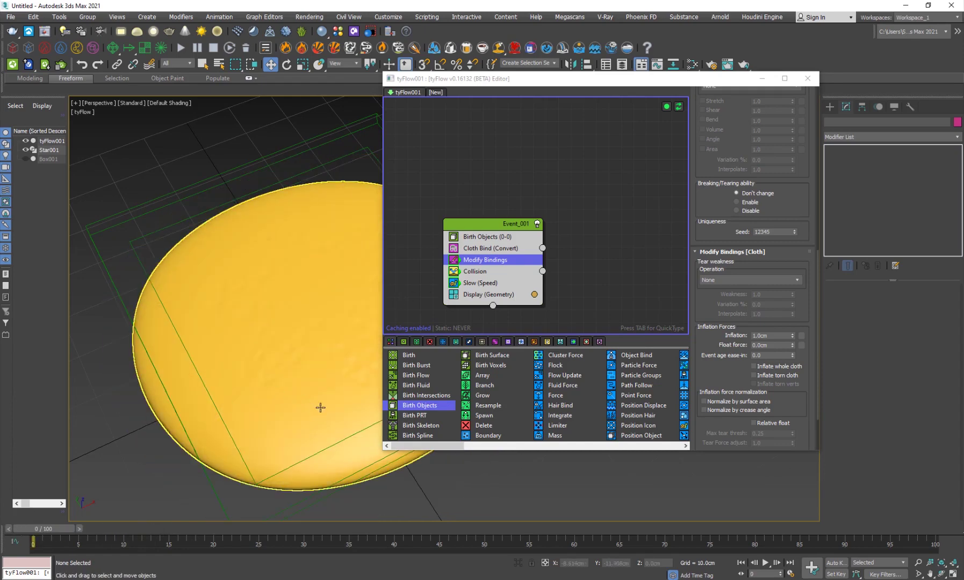
Step: Add a Force operator to Event_001 with a gravity strength of -0.2 cm and preview its effect on the cushion
key("Tab")
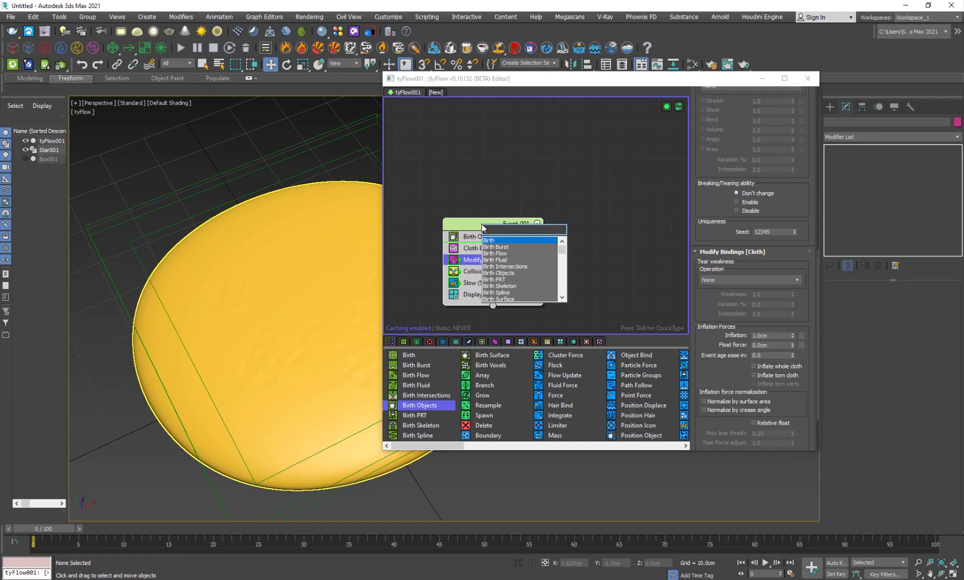
type("for")
key("Return")
scroll(704, 330, "down", 1)
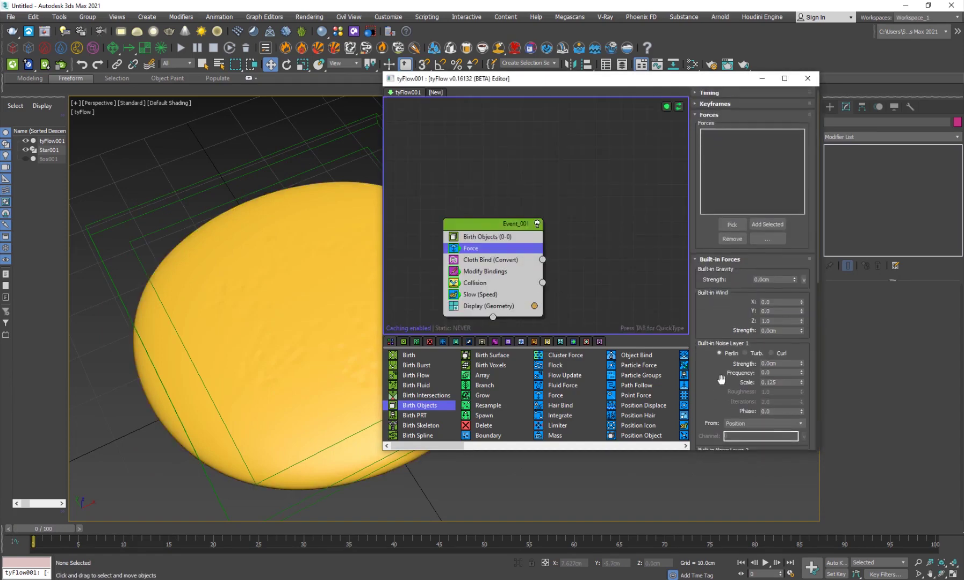
type("-0.2")
key("Return")
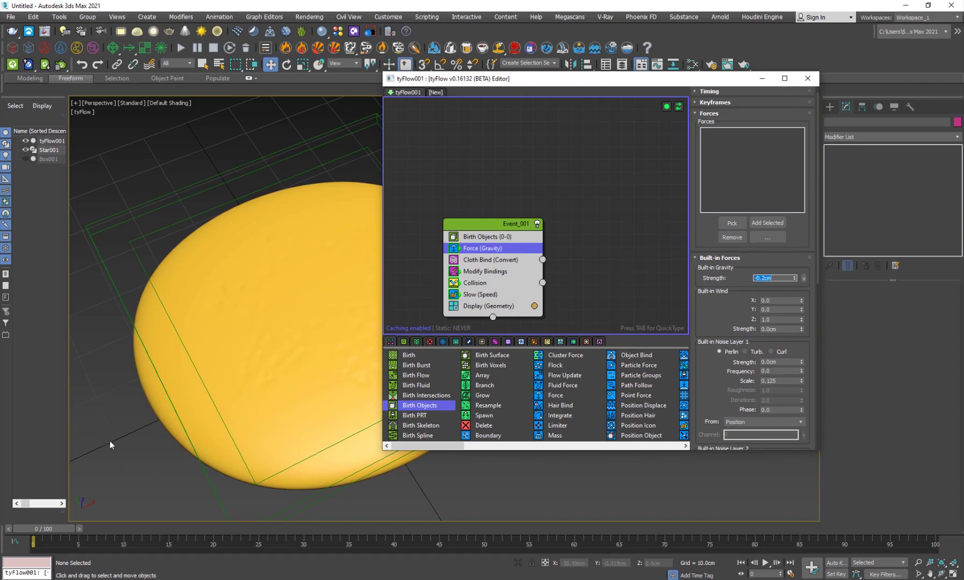
left_click(78, 529)
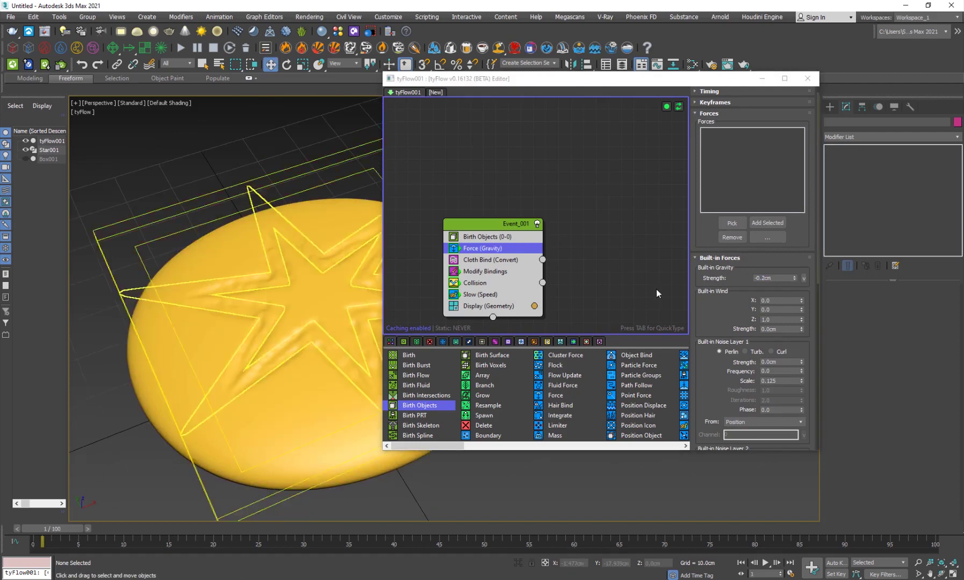
Step: Set the Force operator's gravity strength to 0.2 cm and check the cushion up to frame 14 before returning to frame 0
left_click_drag(783, 279, 447, 285)
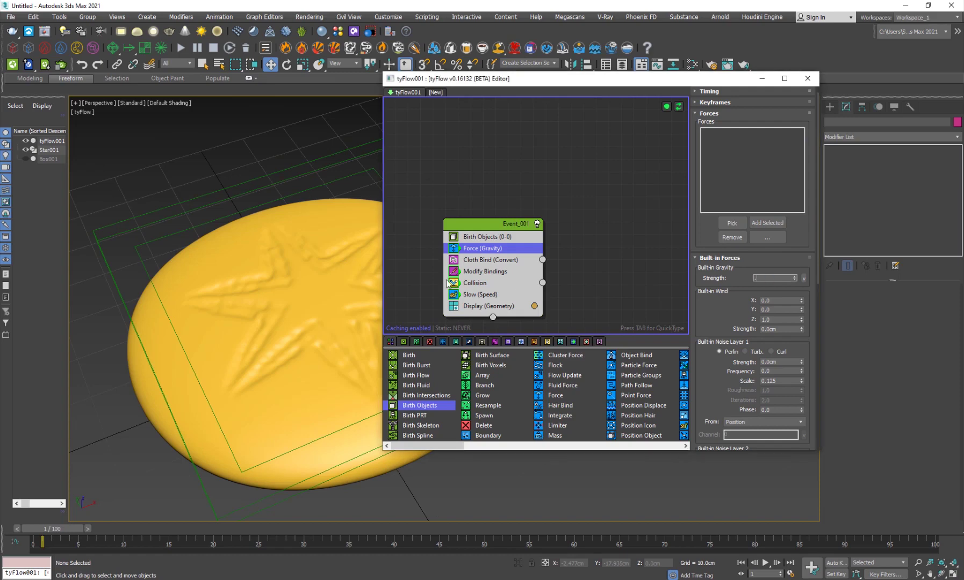
type("0.2")
key("Return")
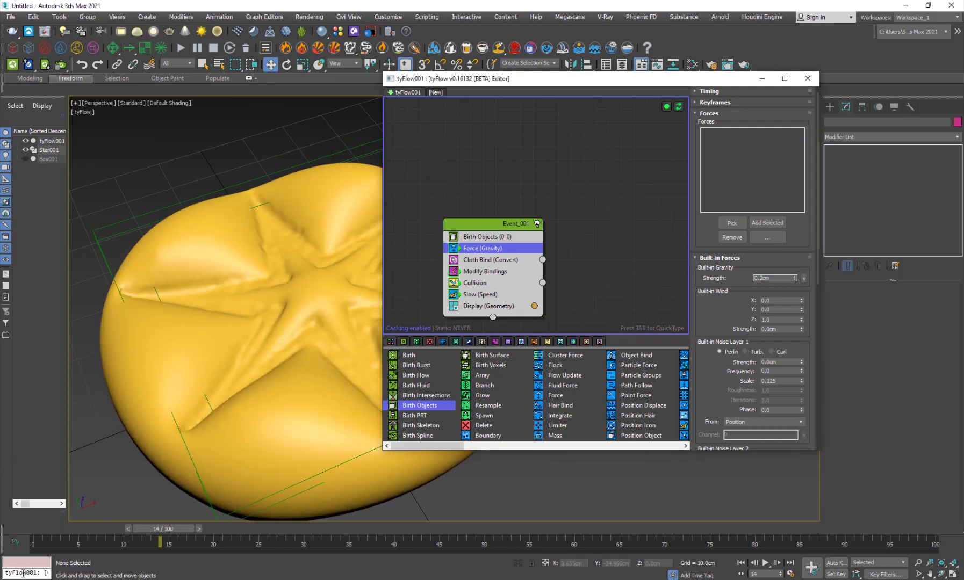
left_click_drag(170, 544, 30, 533)
Step: Draw a circle spline in the Top view, centred on the cushion and slightly smaller than its outline
key("w")
left_click(830, 107)
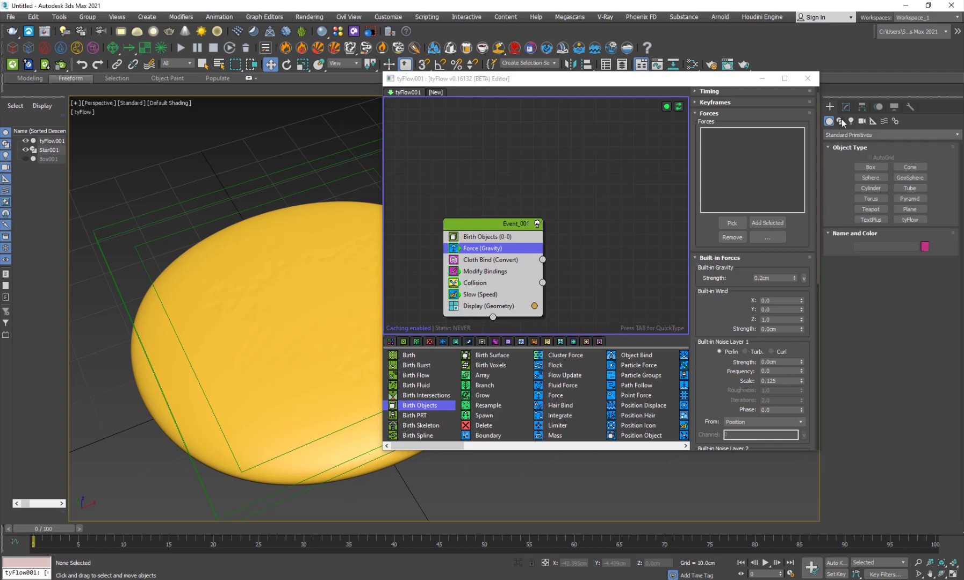
left_click(840, 121)
left_click(871, 186)
key("alt+w")
left_click(230, 217)
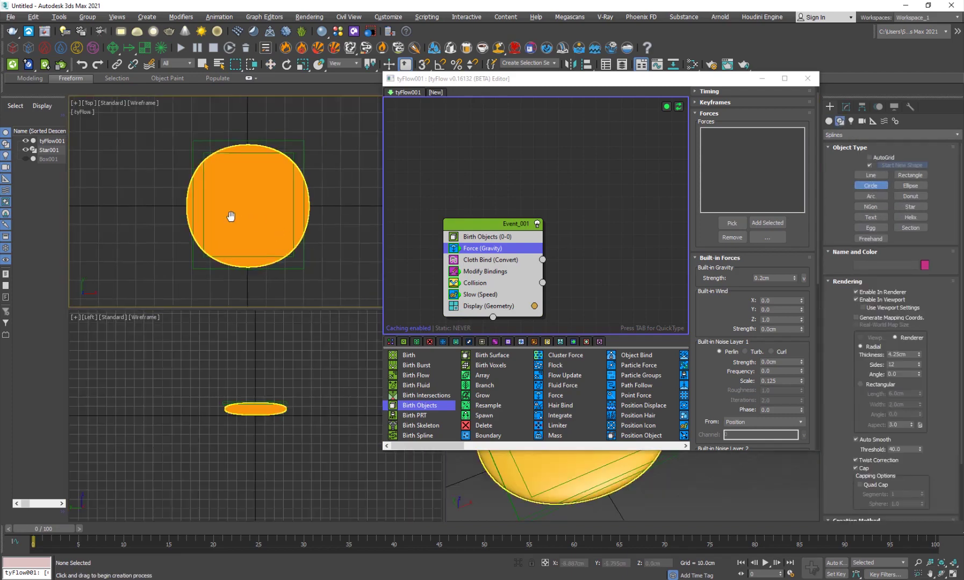
key("alt+w")
left_click_drag(226, 288, 323, 333)
key("w")
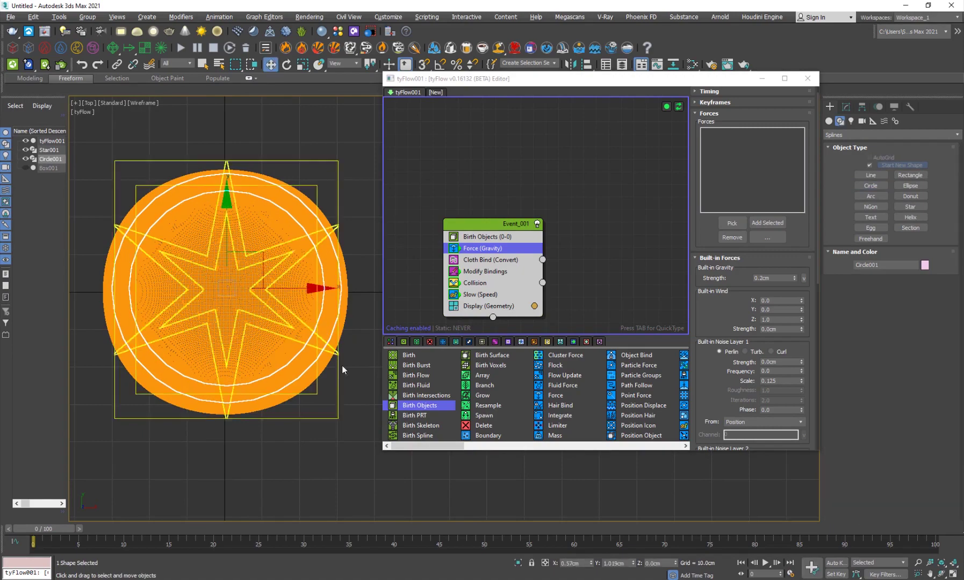
Step: Raise the circle in the perspective view so it sits around the cushion's upper surface
key("alt+w")
left_click_drag(707, 85, 341, 91)
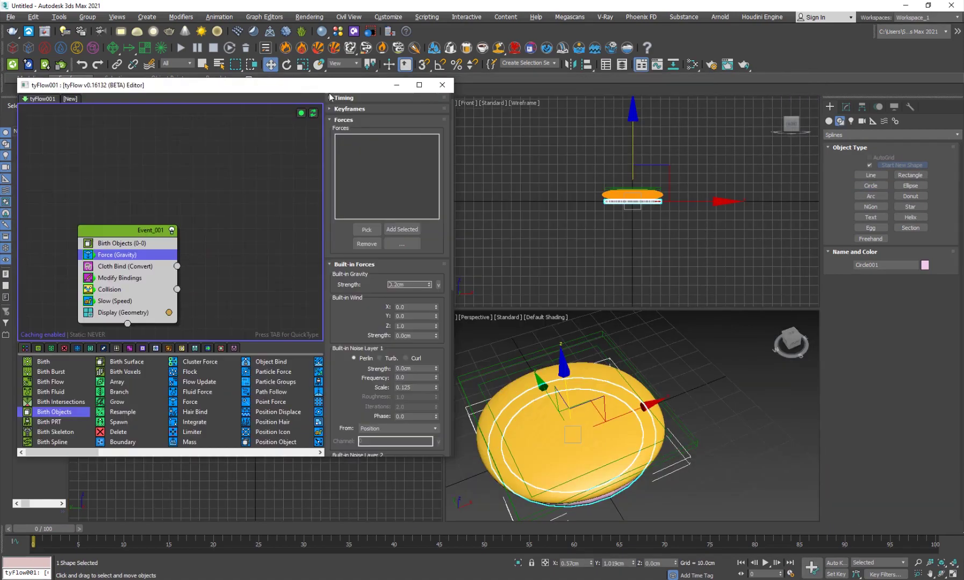
middle_click(642, 364)
key("alt+w")
middle_click_drag(643, 364, 678, 383)
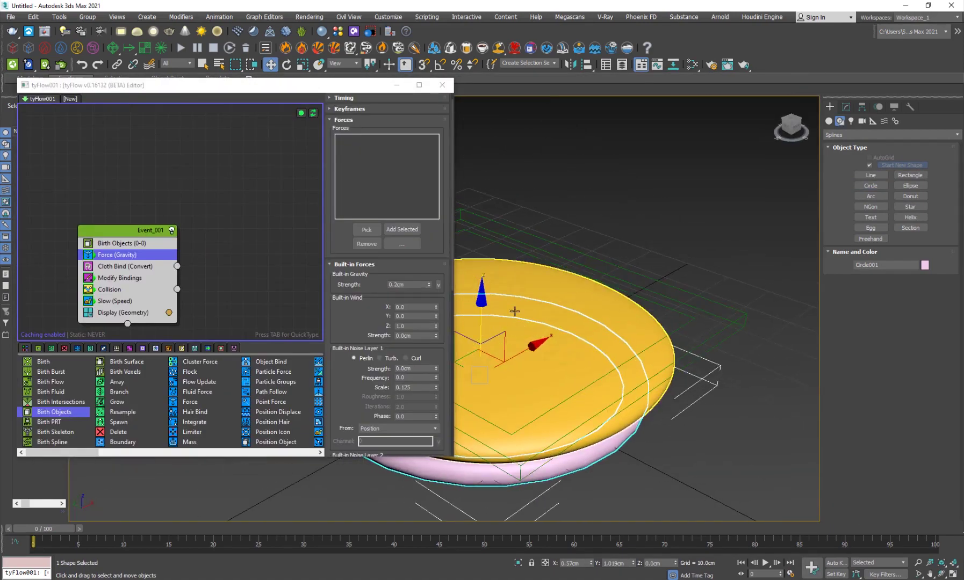
left_click_drag(483, 302, 482, 258)
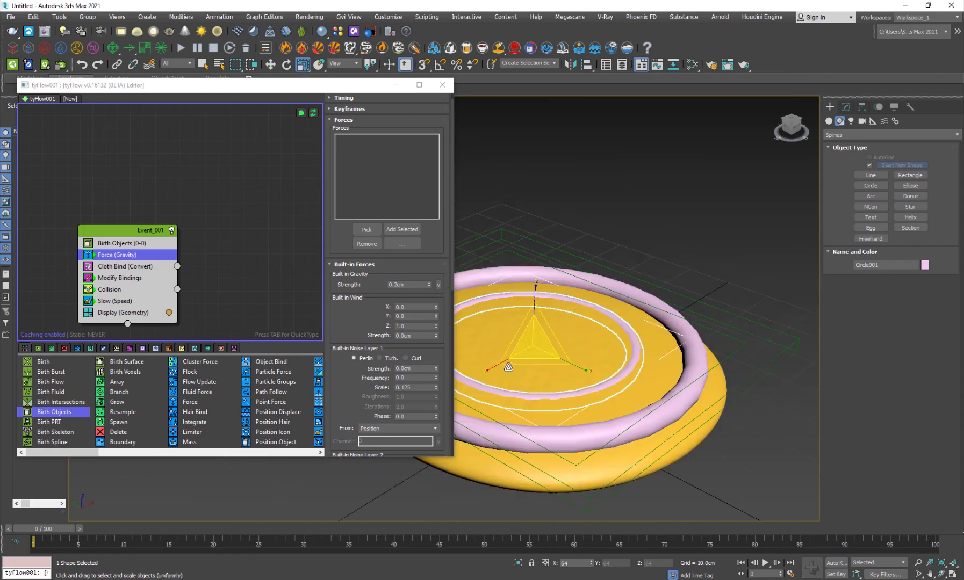
Step: Copy the circle scaled down to about 57% and adjust the copy's height so it rests on the cushion's top
mouse_move(508, 367)
left_mouse_down()
mouse_move(507, 352)
mouse_move(500, 379)
left_mouse_up()
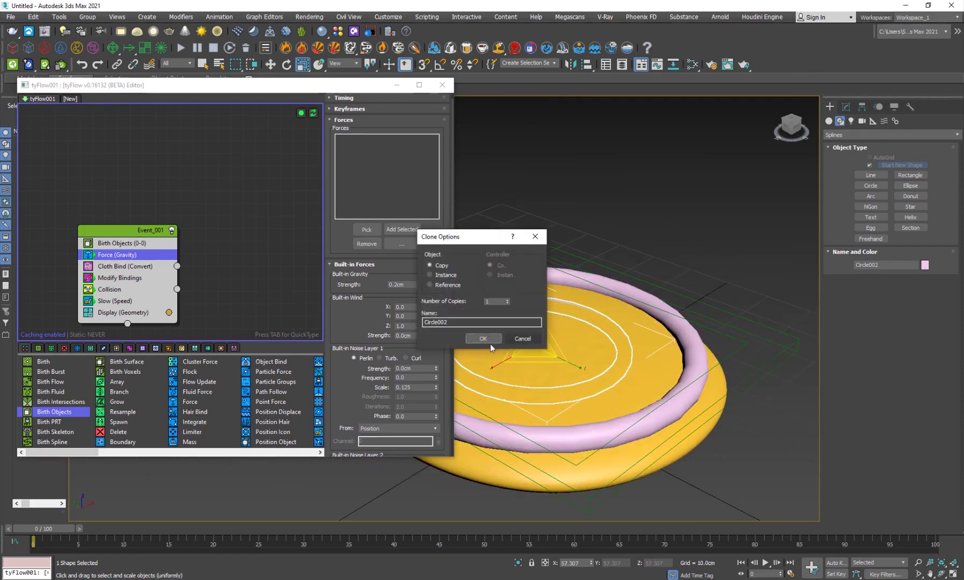
left_click(495, 337)
key("w")
left_click_drag(535, 280, 534, 295)
Step: Replace the star in the Collision operator's collider list with the two circles
left_click(127, 290)
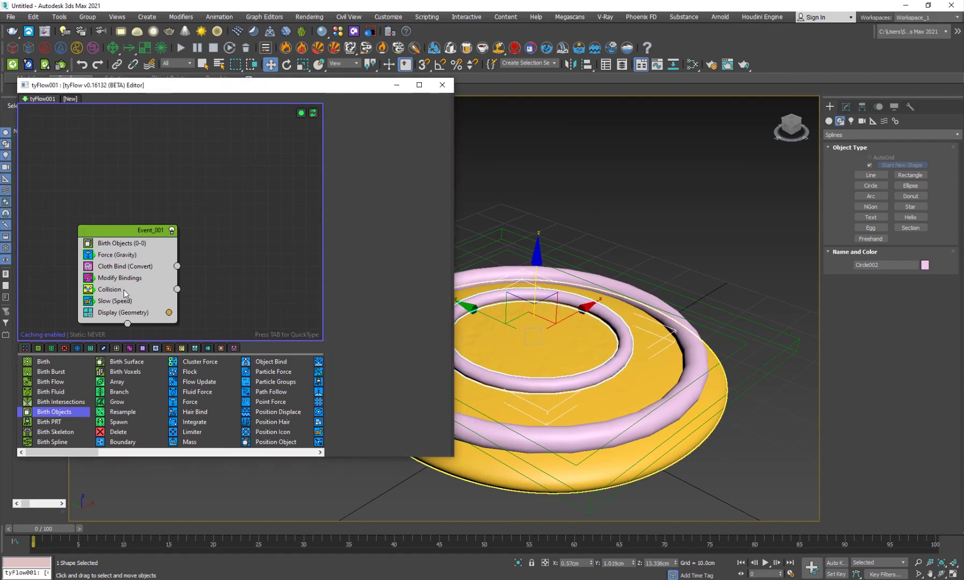
left_click(359, 151)
left_click(366, 247)
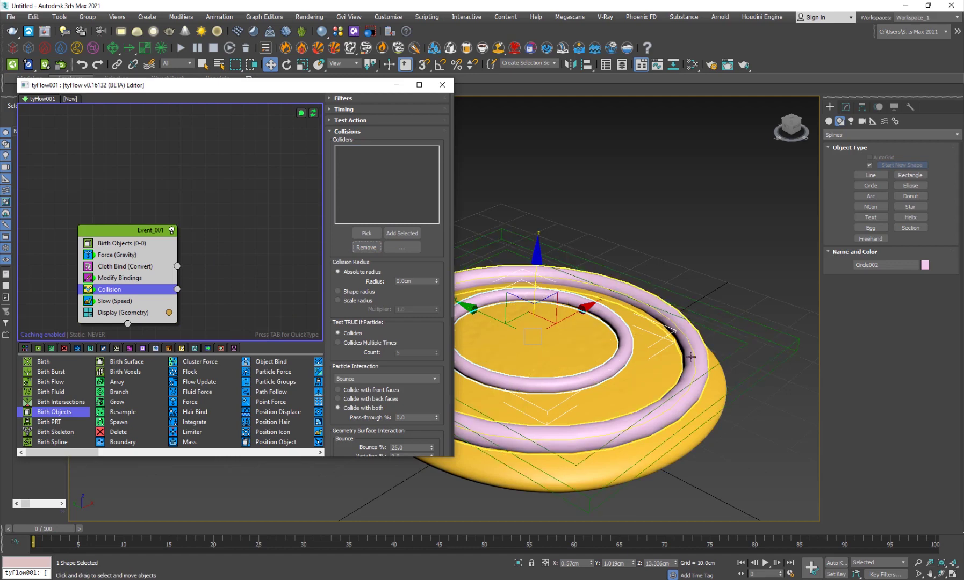
left_click(677, 313, "ctrl")
left_click(406, 237)
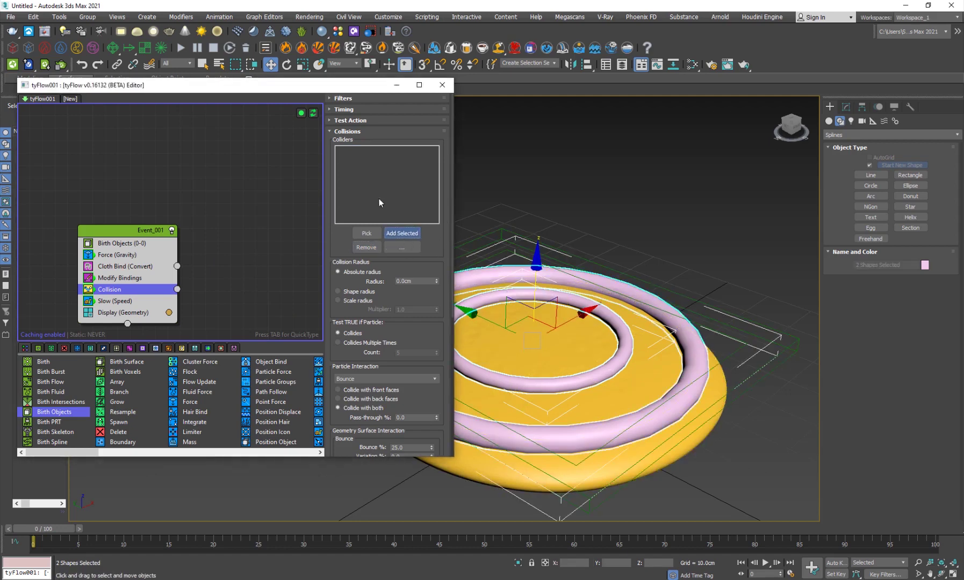
Step: Advance the timeline to frame 9 and view the cushion inflating against the two rings
left_click(396, 85)
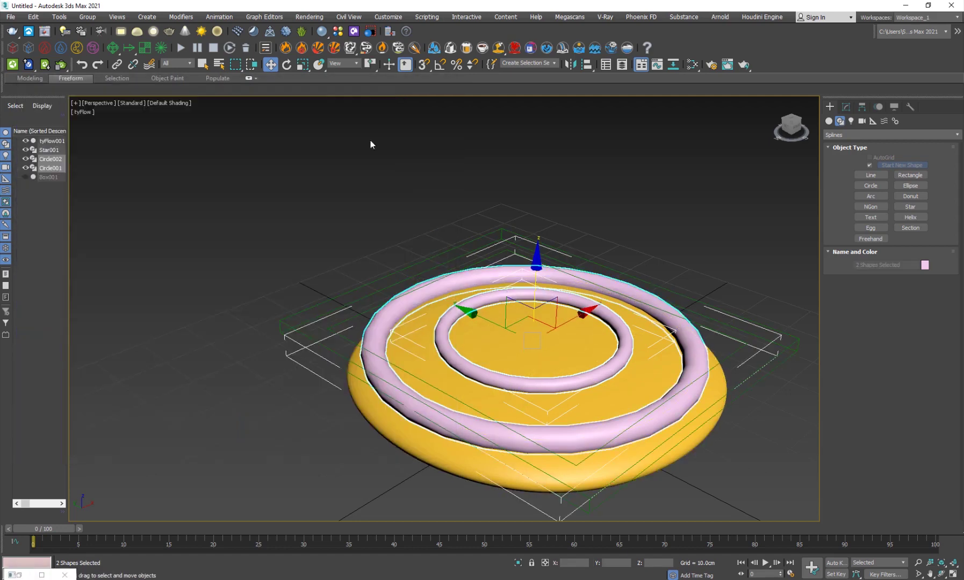
left_click(121, 529)
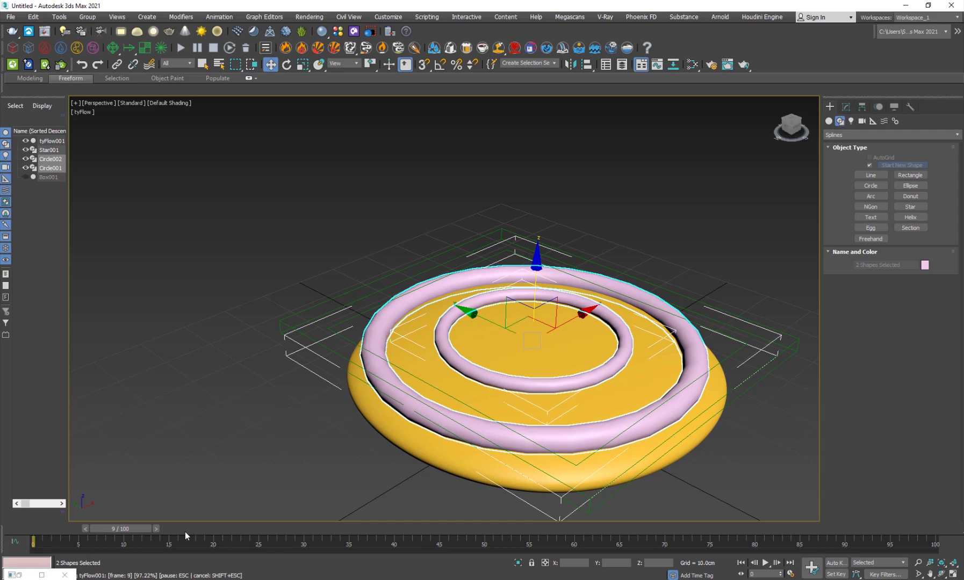
left_click(301, 438)
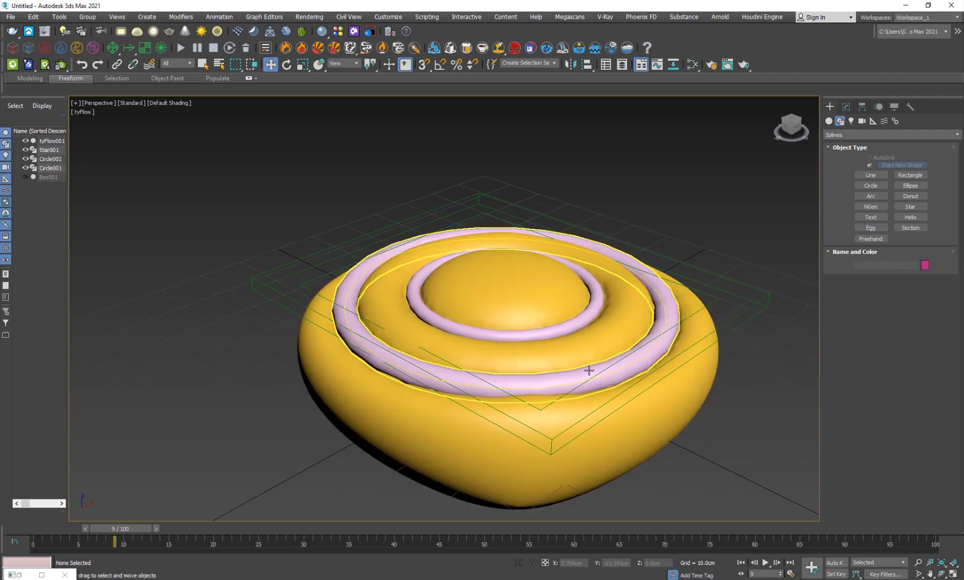
Step: Set both circles to display as boxes in their object properties
left_click(589, 371)
left_click(563, 326, "ctrl")
right_click(563, 326)
left_click(609, 397)
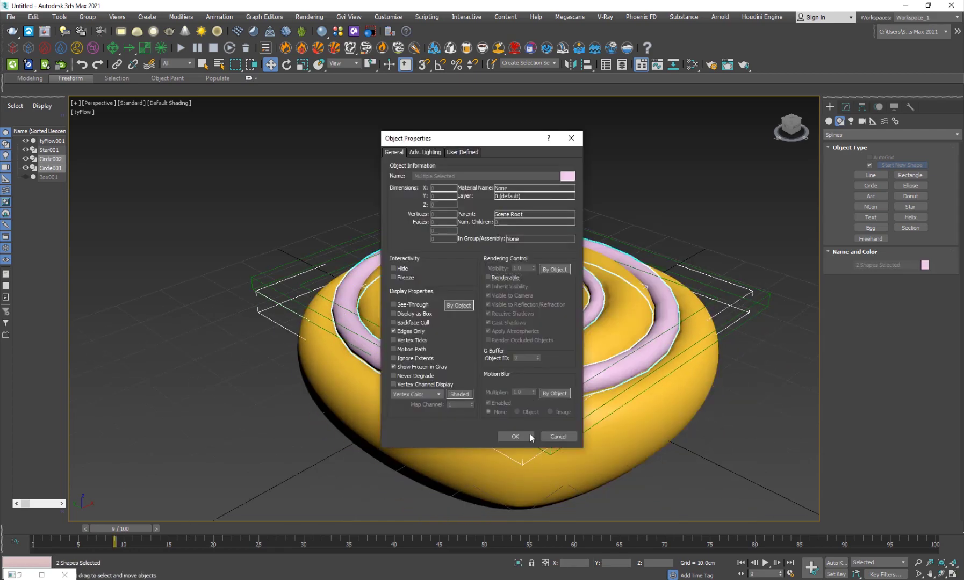
left_click(415, 316)
left_click(515, 442)
Step: Inspect the ring imprints in the cloth and advance the timeline to frame 17
middle_click_drag(465, 400, 619, 473, "alt")
left_click(609, 481)
scroll(485, 436, "down", 4)
middle_click_drag(485, 436, 391, 407)
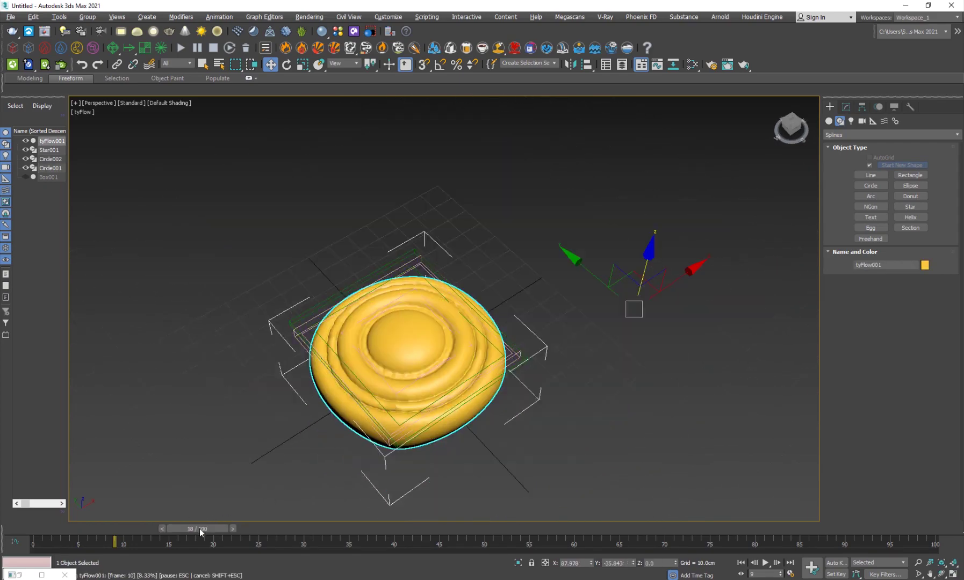
left_click_drag(121, 529, 191, 528)
key("w")
Step: Increase the Force operator's gravity strength to 0.7 cm in the tyFlow editor
left_click(42, 575)
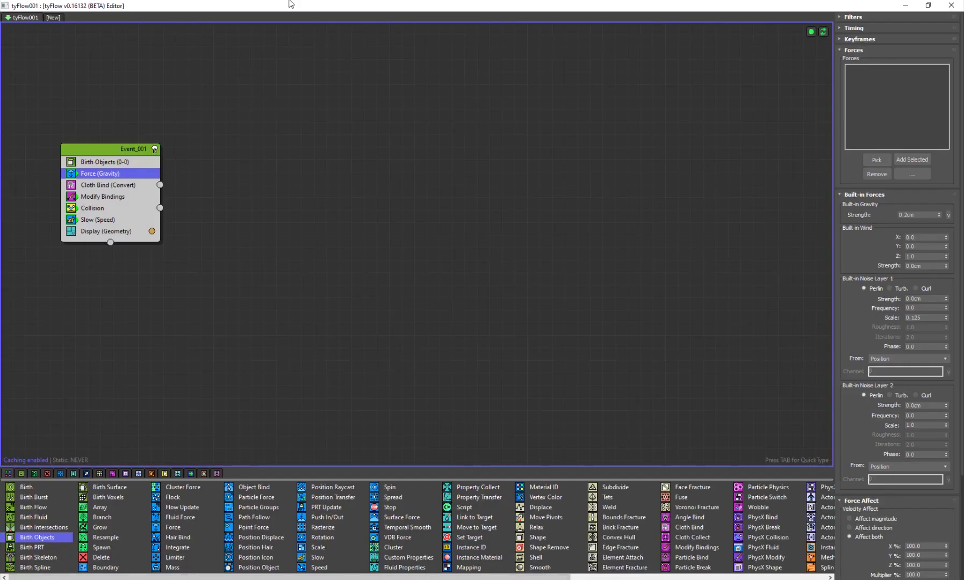
left_click_drag(289, 4, 197, 66)
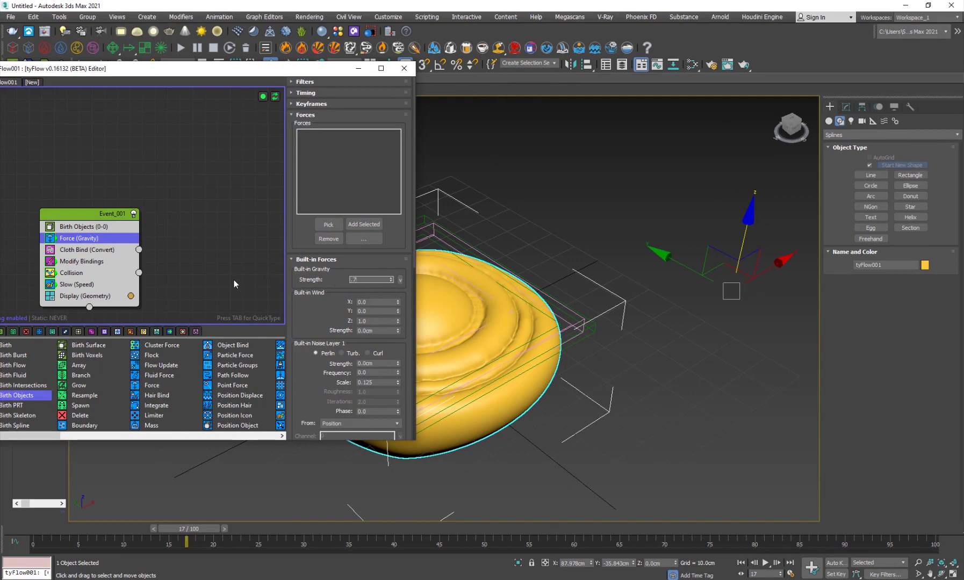
key("Return")
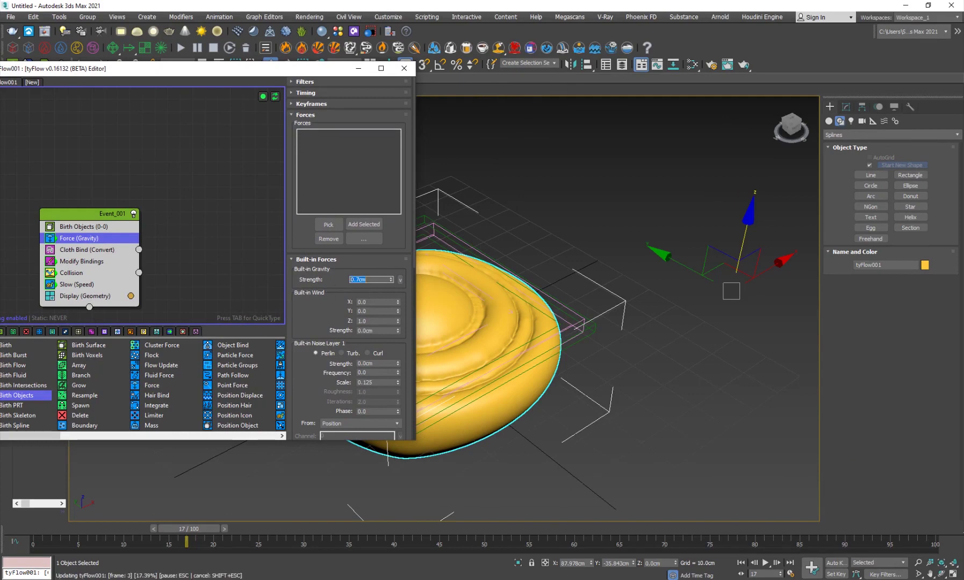
Step: Advance the timeline to frame 20 and inspect the cloth folds around the rings from above
left_click(358, 69)
left_click_drag(208, 524, 232, 529)
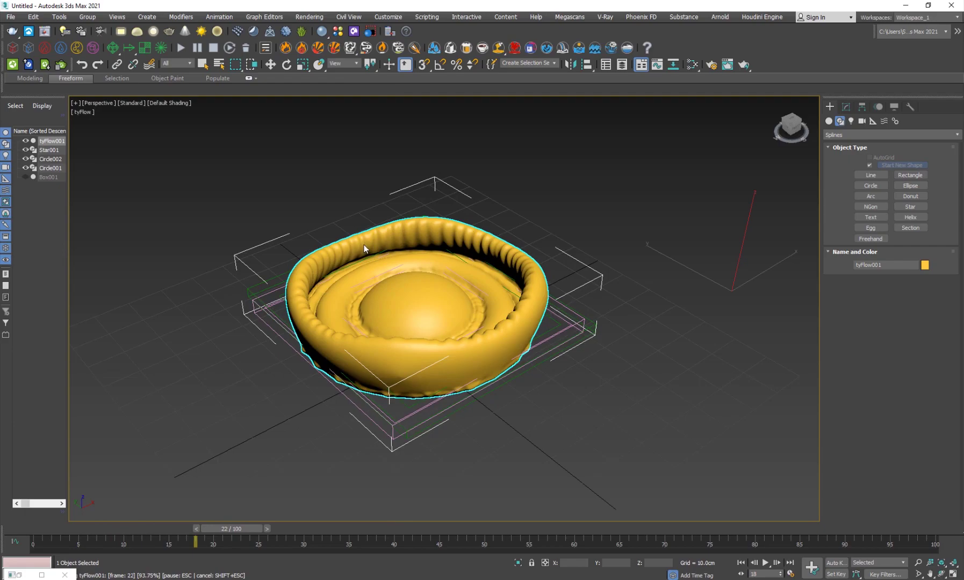
key("w")
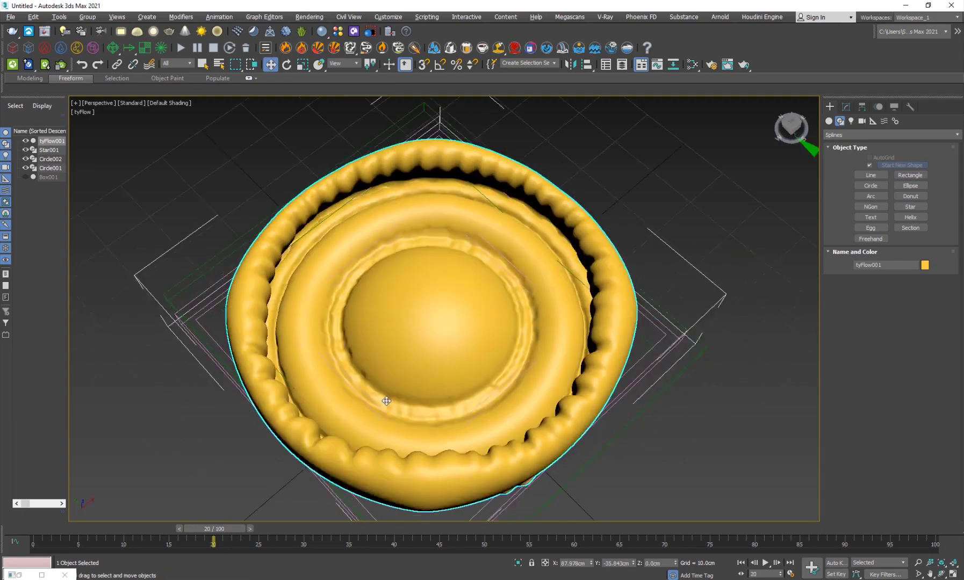
mouse_move(386, 401)
middle_mouse_down("alt")
mouse_move(456, 361)
mouse_move(420, 318)
mouse_move(392, 327)
mouse_move(392, 404)
middle_mouse_up("alt")
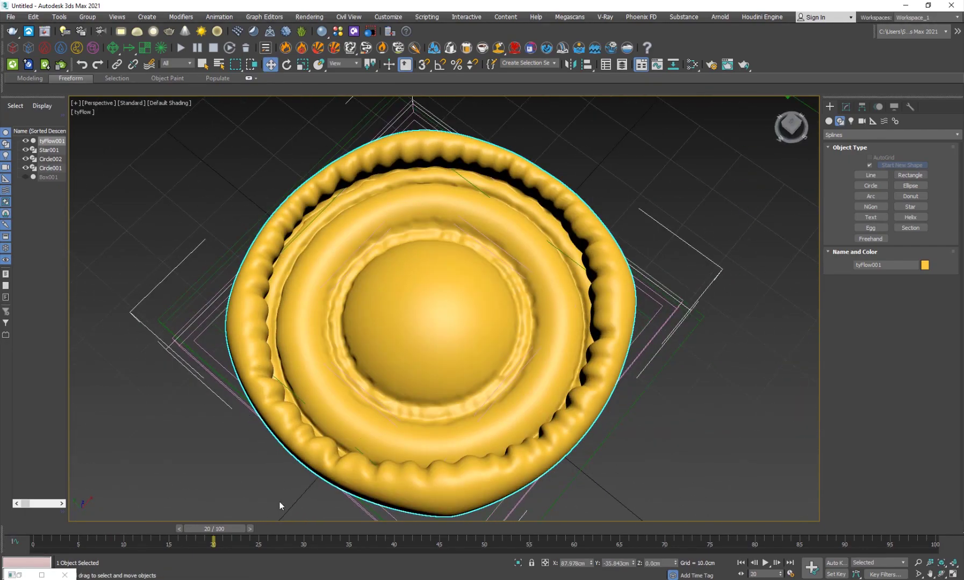
Step: Return the timeline to frame 0 and add the star spline to the Collision operator's colliders in the tyFlow editor
left_click_drag(206, 530, 97, 521)
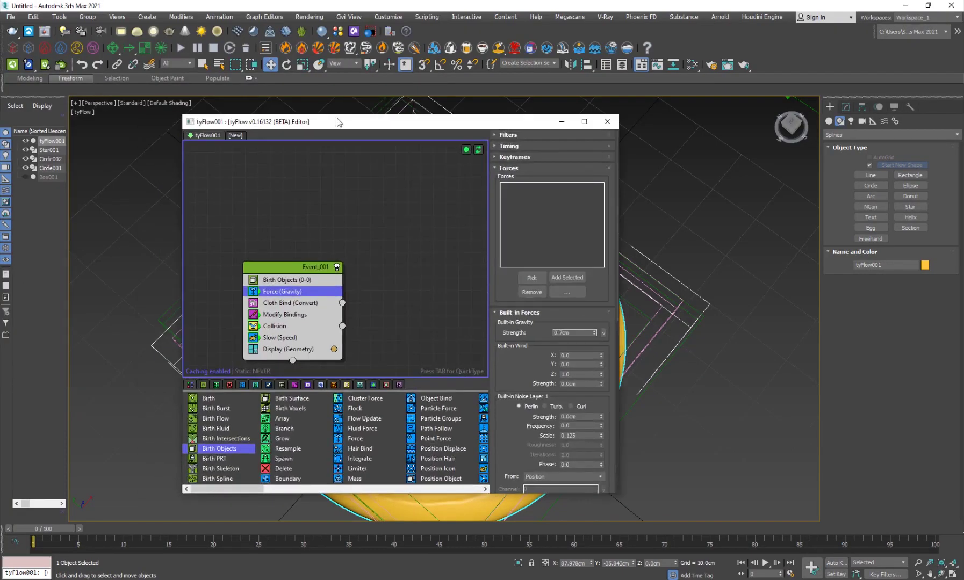
left_click_drag(337, 120, 424, 97)
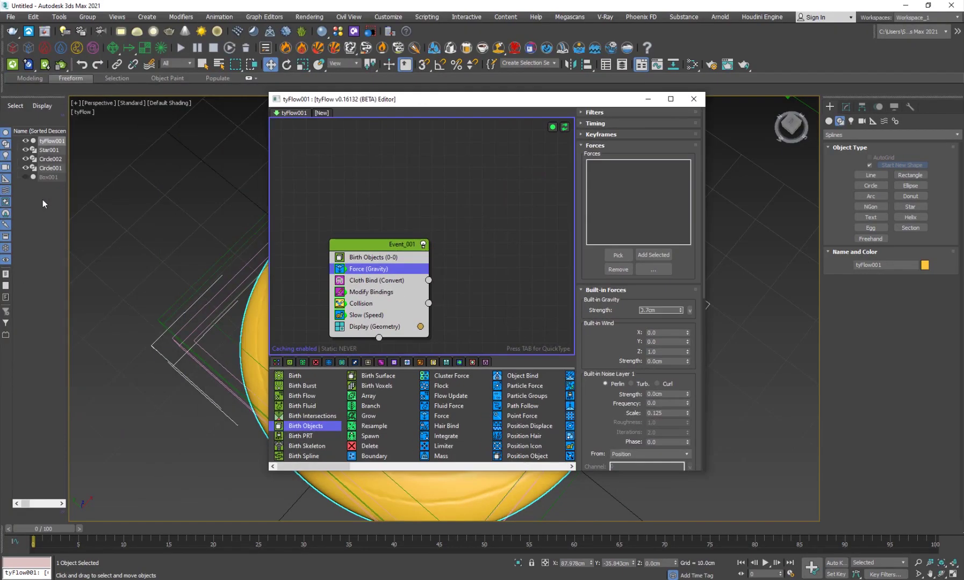
left_click(49, 149)
left_click(369, 305)
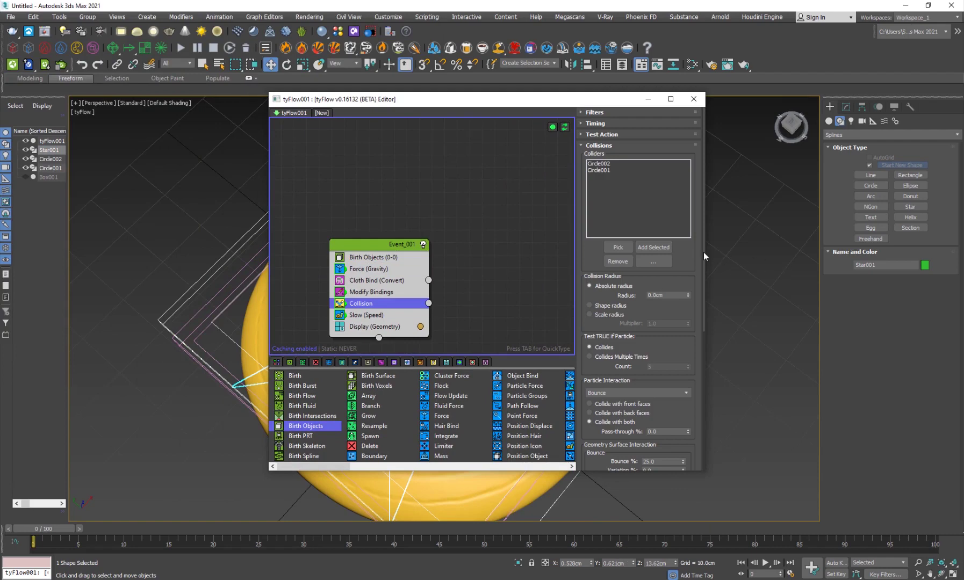
left_click(648, 99)
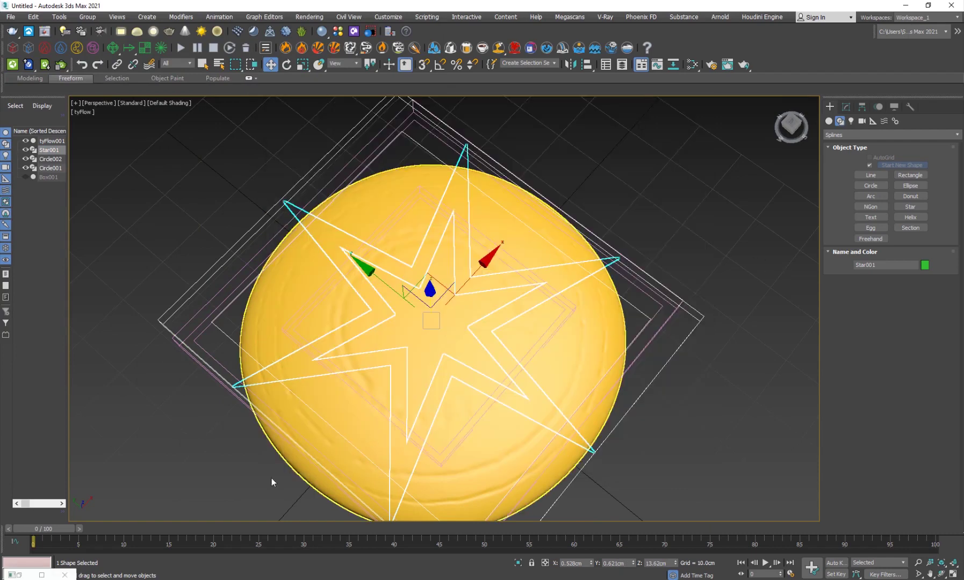
Step: Simulate the cloth to frame 17 and inspect how the star and rings press into it
left_click(202, 531)
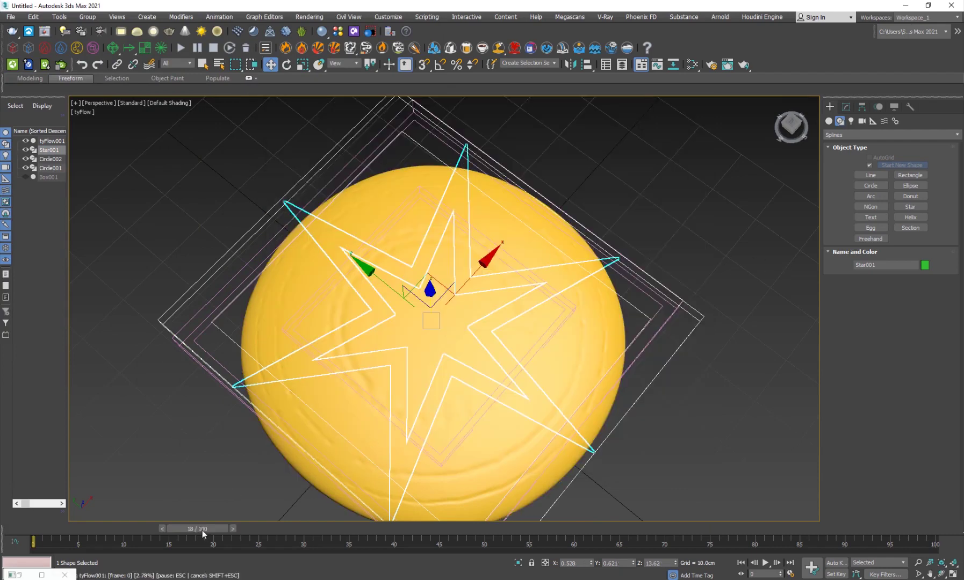
left_click(210, 437)
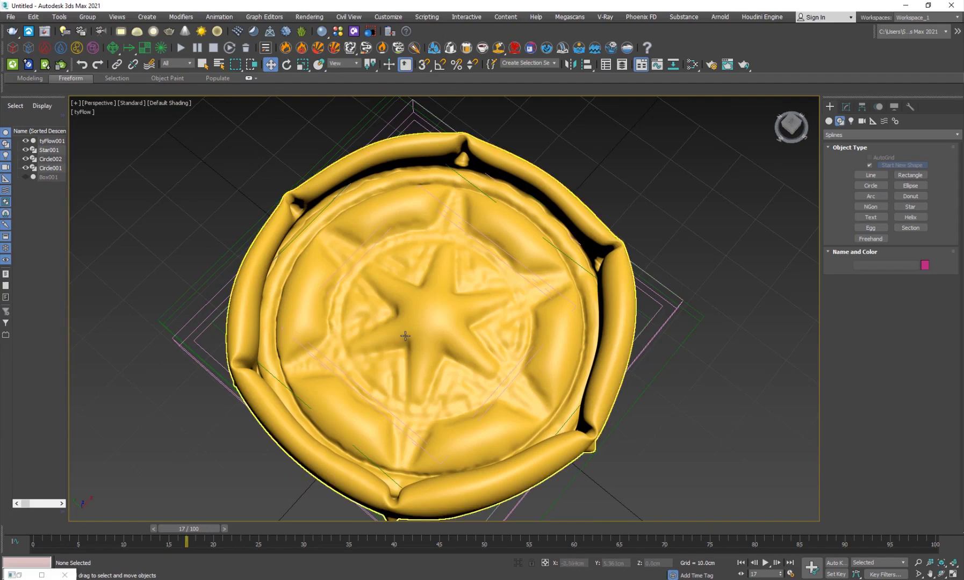
middle_click_drag(406, 336, 371, 271, "alt")
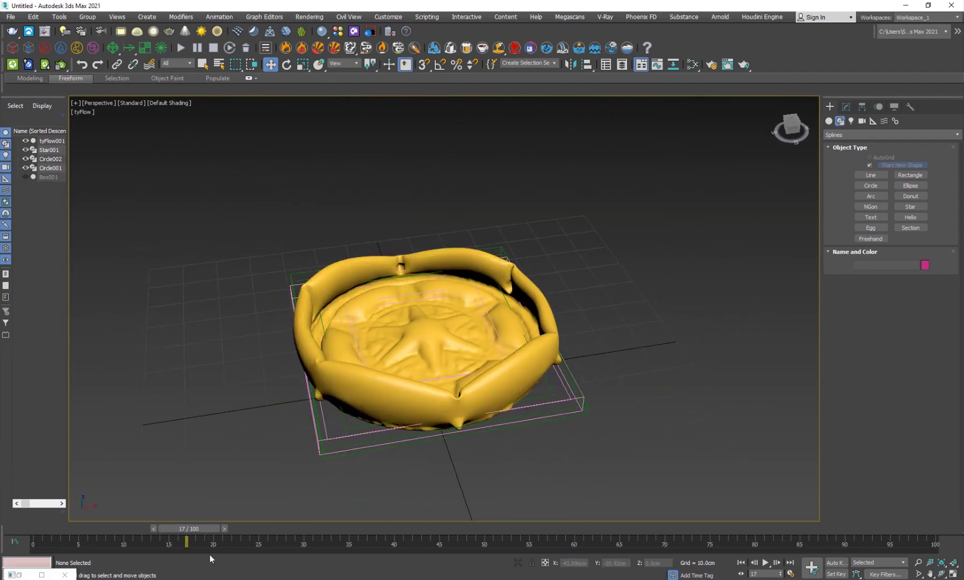
Step: Move the timeline back to frame 14 and examine the star imprint in the cloth up close
left_click_drag(182, 530, 156, 531)
key("w")
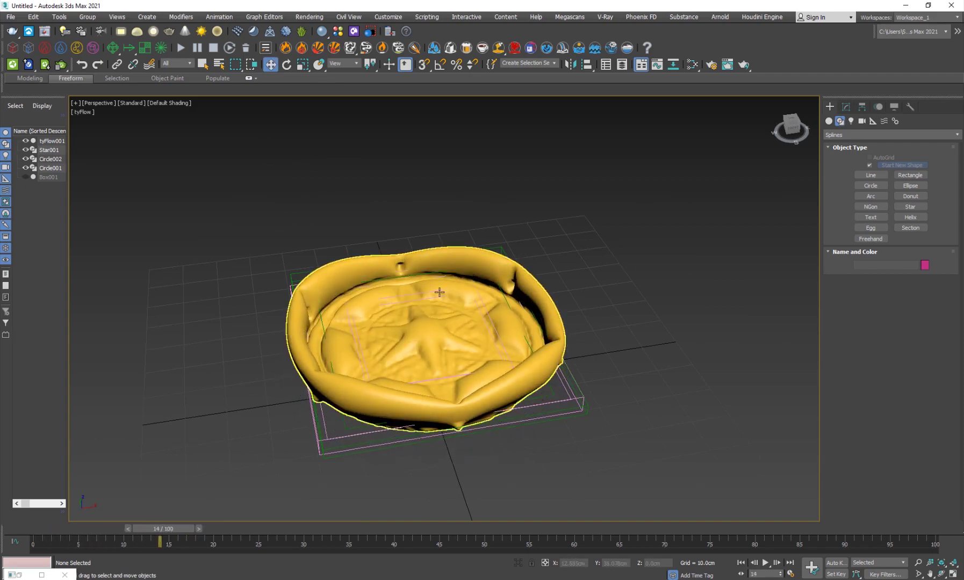
scroll(356, 386, "up", 3)
middle_click_drag(356, 386, 380, 343, "alt")
scroll(412, 351, "up", 4)
scroll(394, 383, "down", 4)
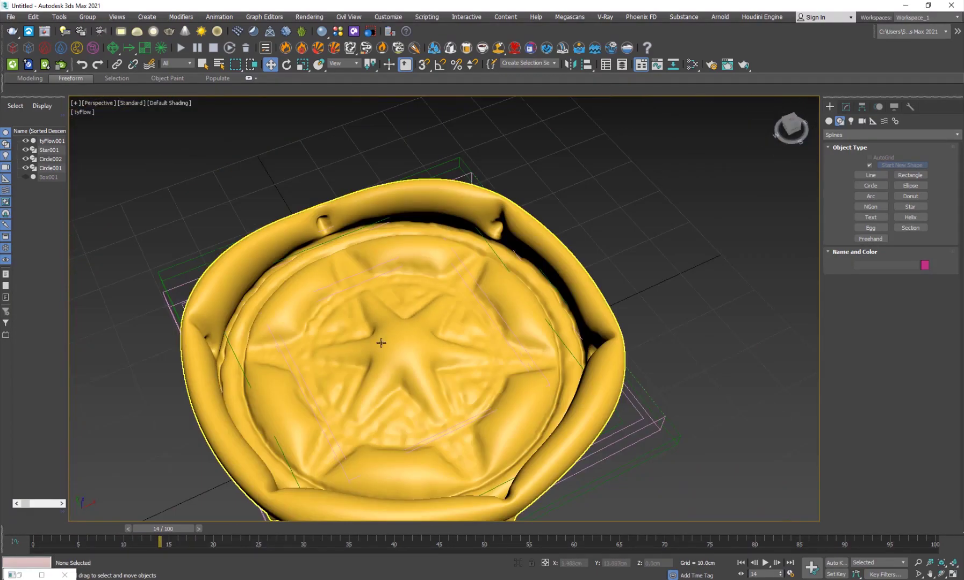
Step: Select the tyFlow cloth object and examine its overall shape at frame 14
left_click(542, 246)
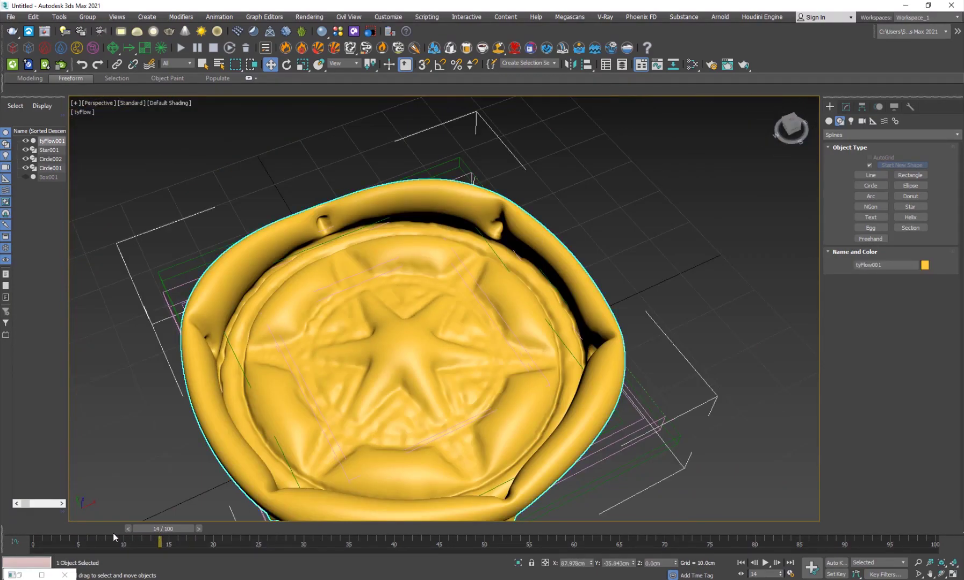
mouse_move(147, 530)
left_mouse_down()
mouse_move(96, 532)
mouse_move(159, 538)
left_mouse_up()
scroll(354, 348, "down", 4)
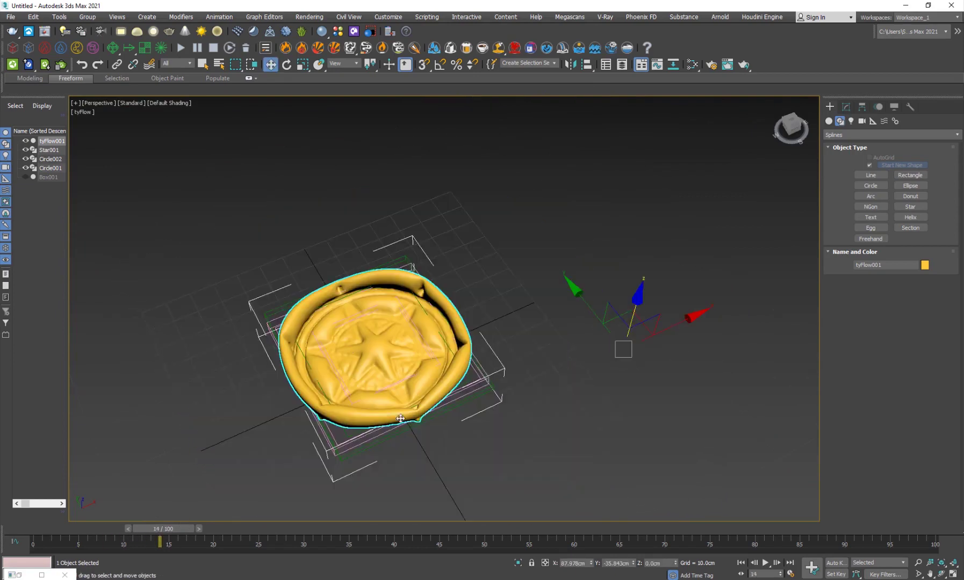
middle_click_drag(364, 466, 379, 457, "alt")
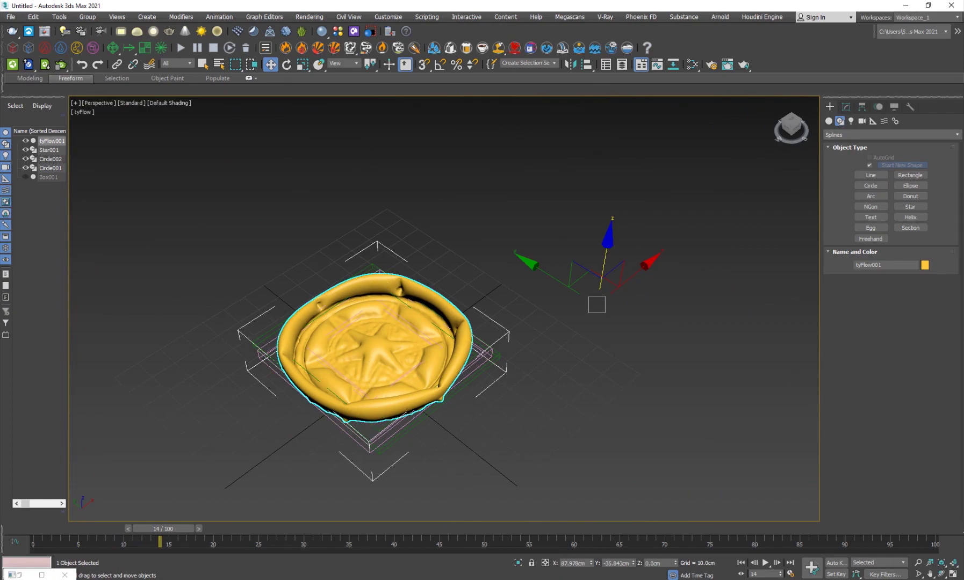
Step: Switch to the SuperSoft_Clot folder in File Explorer, open adidas black white.jpg and compare the star and glass versions of the adidas render
mouse_move(180, 569)
left_click(167, 543)
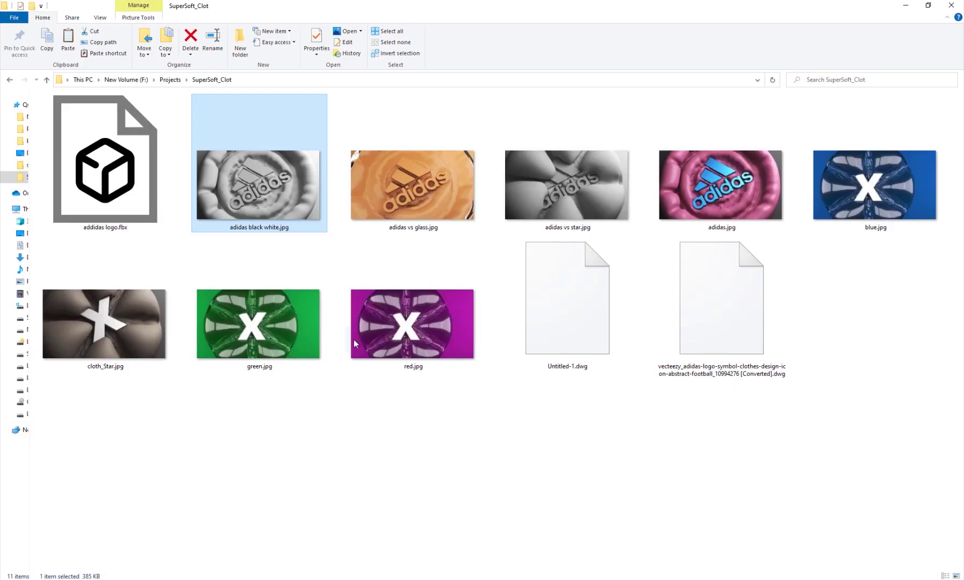
double_click(258, 216)
key("Right")
key("Right")
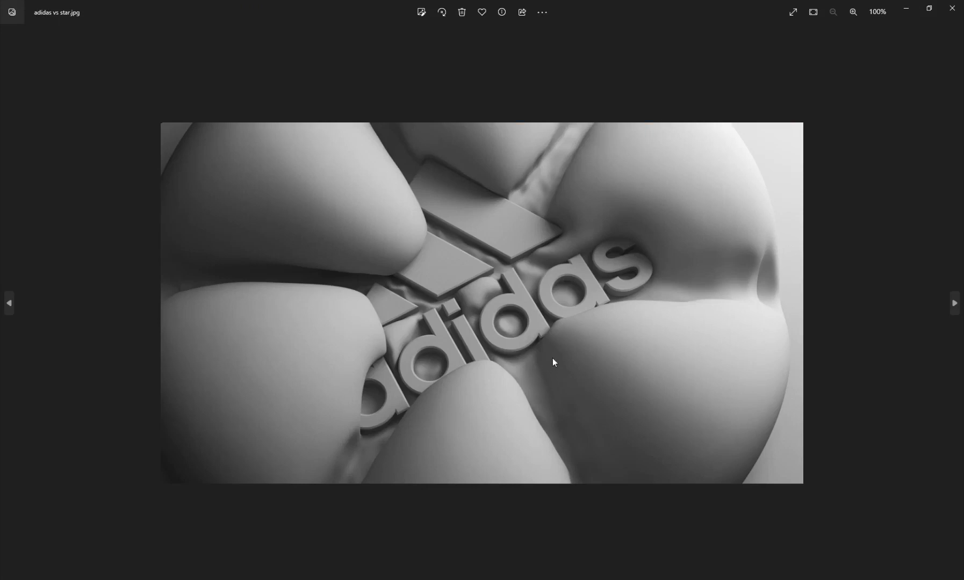
key("Left")
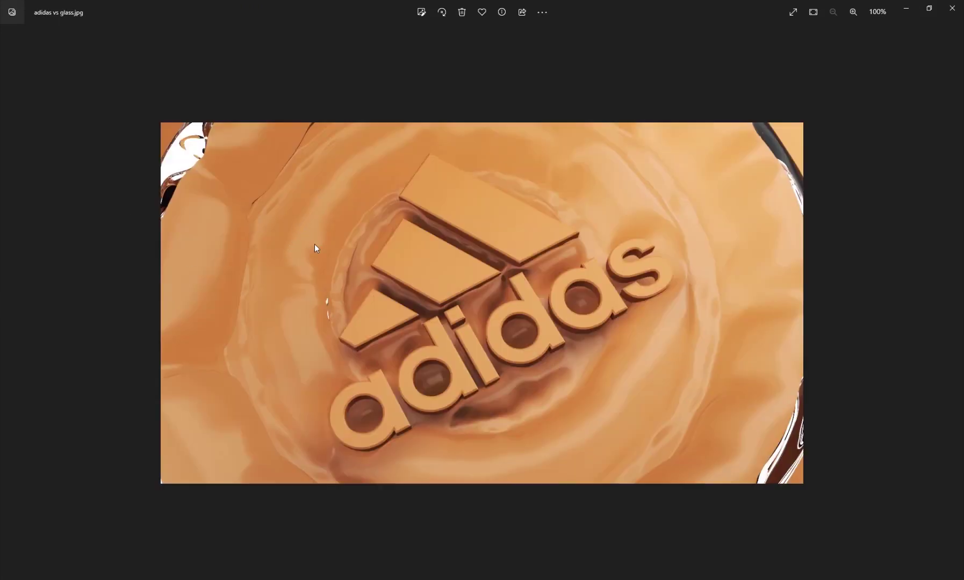
Step: Look through the remaining renders up to red.jpg, examine the cloth folds in cloth_Star.jpg closely, and close the image viewer
key("Right")
key("Right")
key("Right")
key("Right")
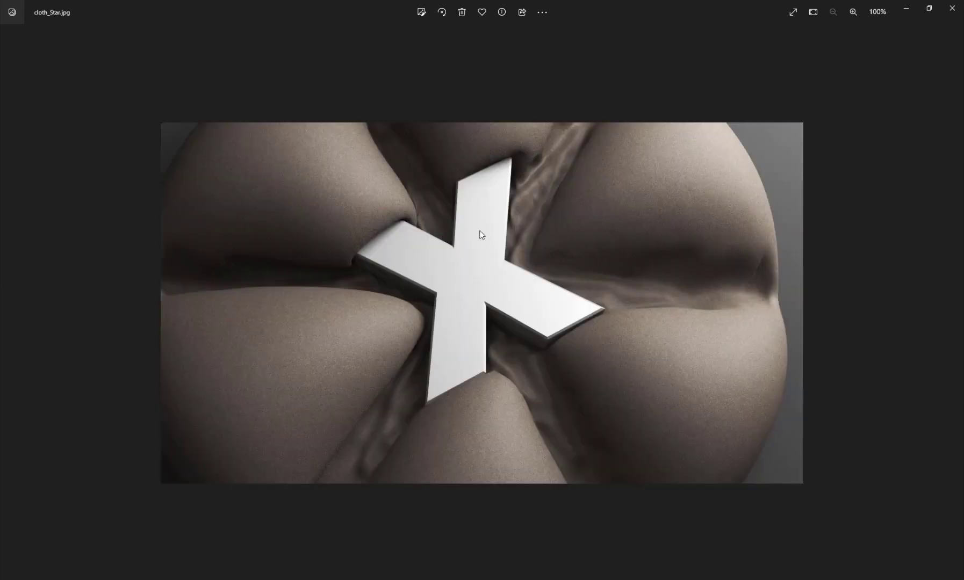
scroll(610, 201, "up", 2)
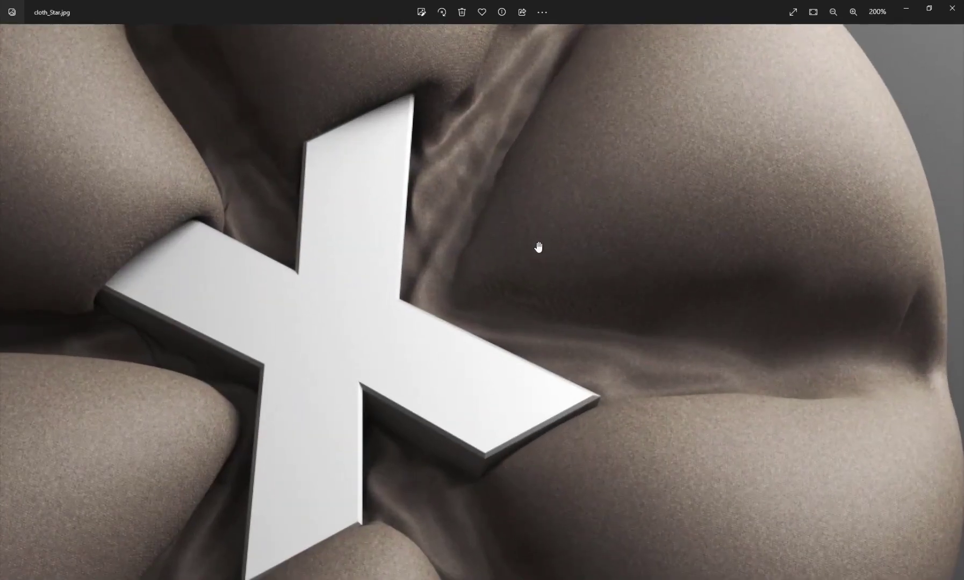
scroll(535, 247, "down", 2)
key("Right")
key("Right")
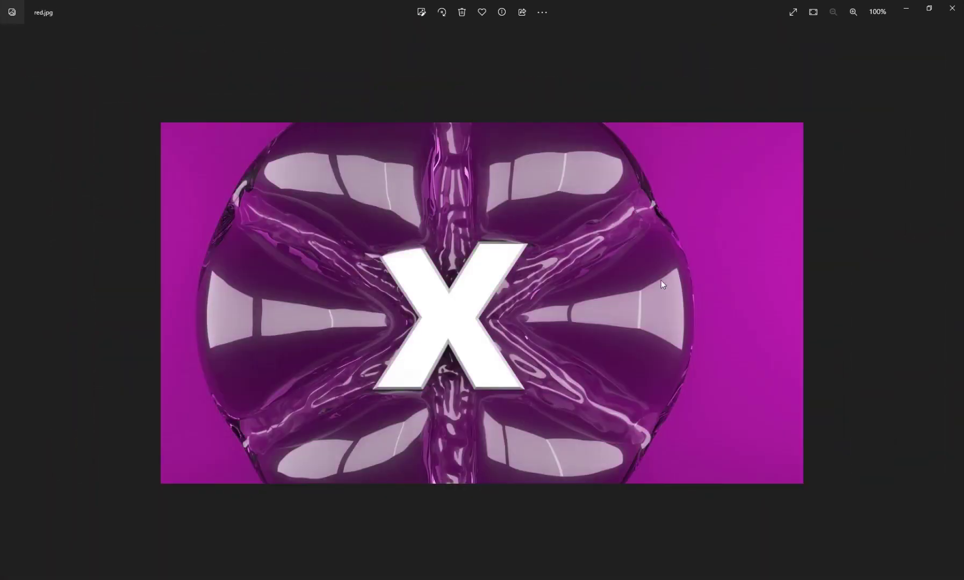
left_click(952, 8)
Step: Switch back to 3ds Max and examine the cloth's star and ring imprints from above and from a low side angle
left_click(276, 578)
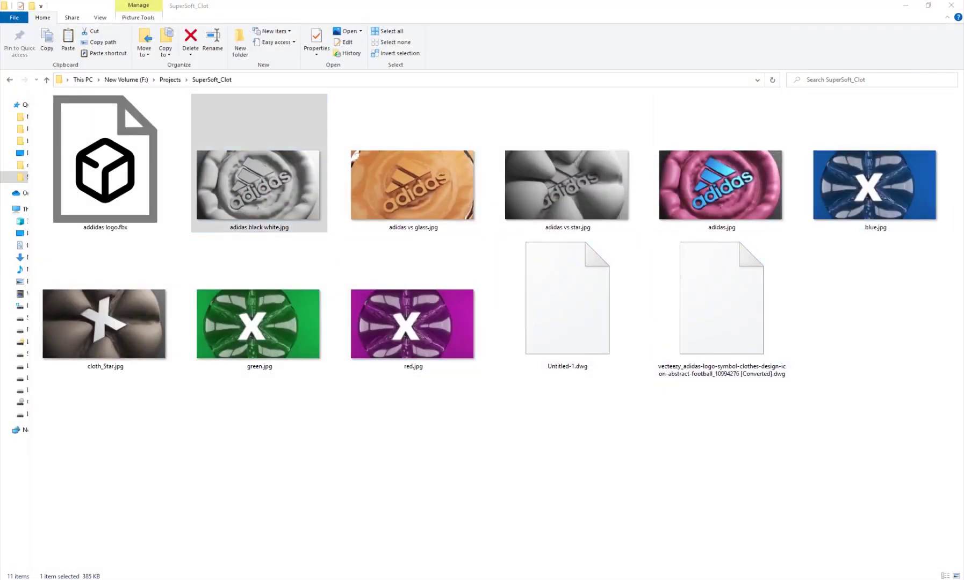
middle_click_drag(371, 457, 364, 423, "alt")
scroll(363, 367, "up", 2)
middle_click_drag(363, 368, 397, 403, "alt")
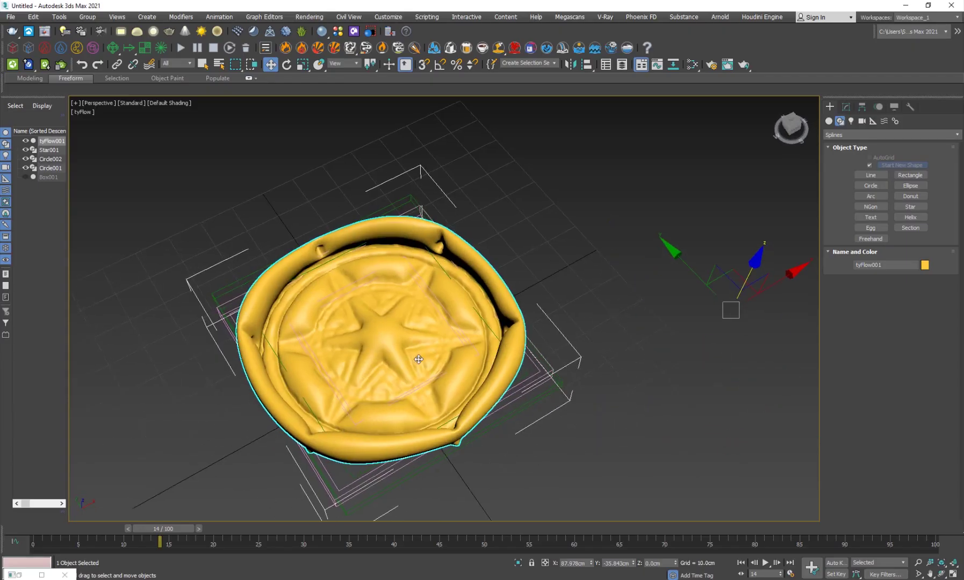
scroll(418, 368, "up", 5)
middle_click_drag(418, 368, 409, 362, "alt")
scroll(407, 355, "down", 8)
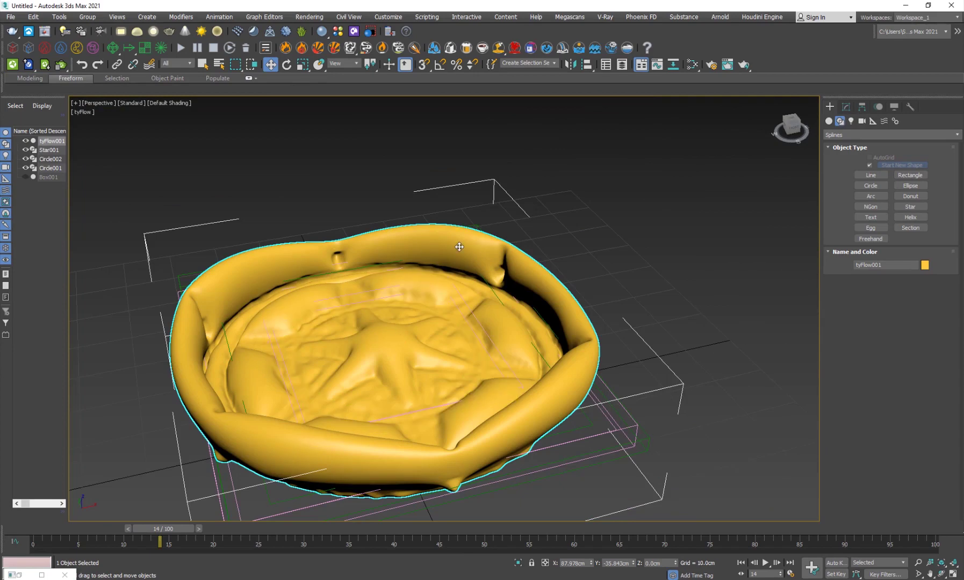
middle_click_drag(473, 357, 366, 332, "alt")
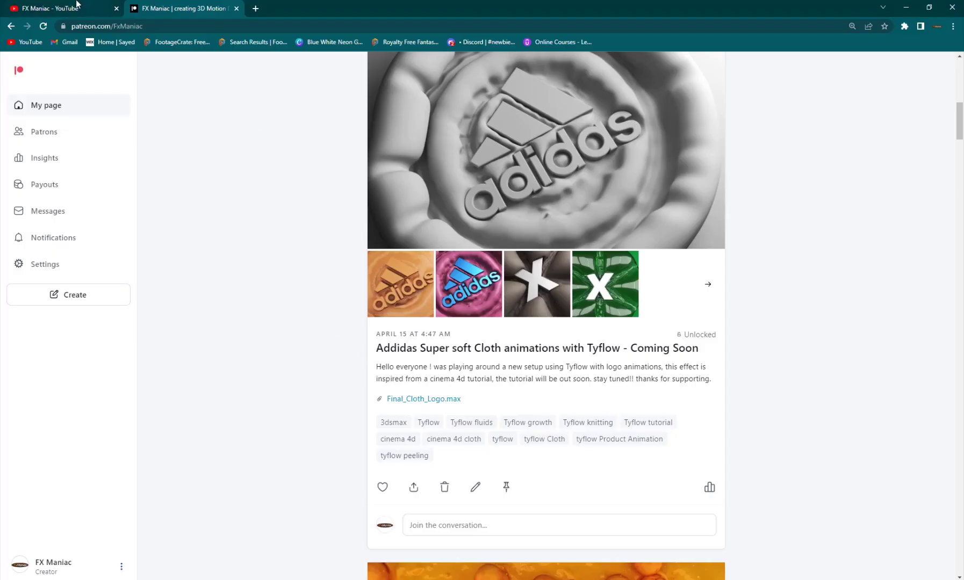
Step: Switch to the FX Maniac YouTube channel in the browser and look through its published videos
left_click(77, 5)
scroll(395, 432, "up", 20)
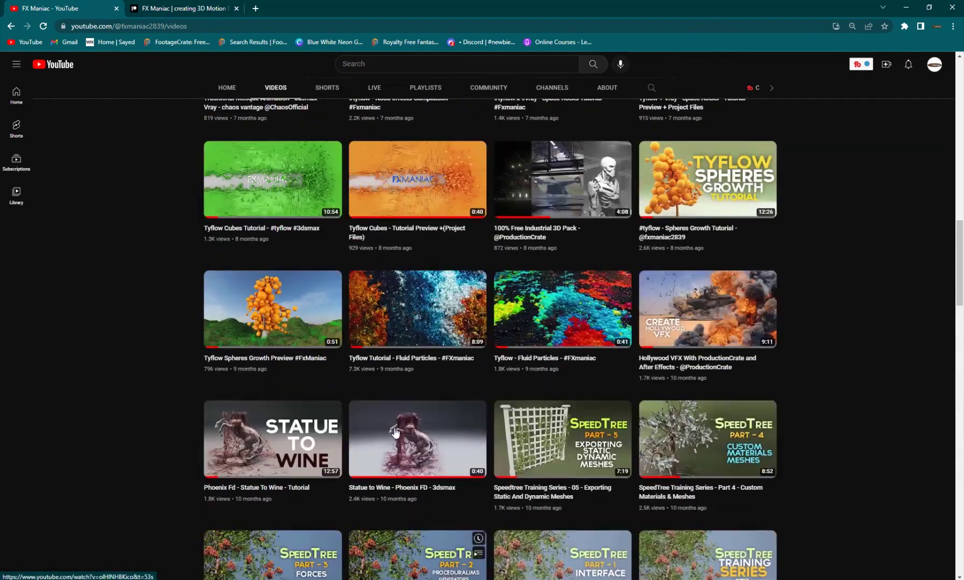
scroll(515, 334, "up", 6)
scroll(396, 415, "down", 4)
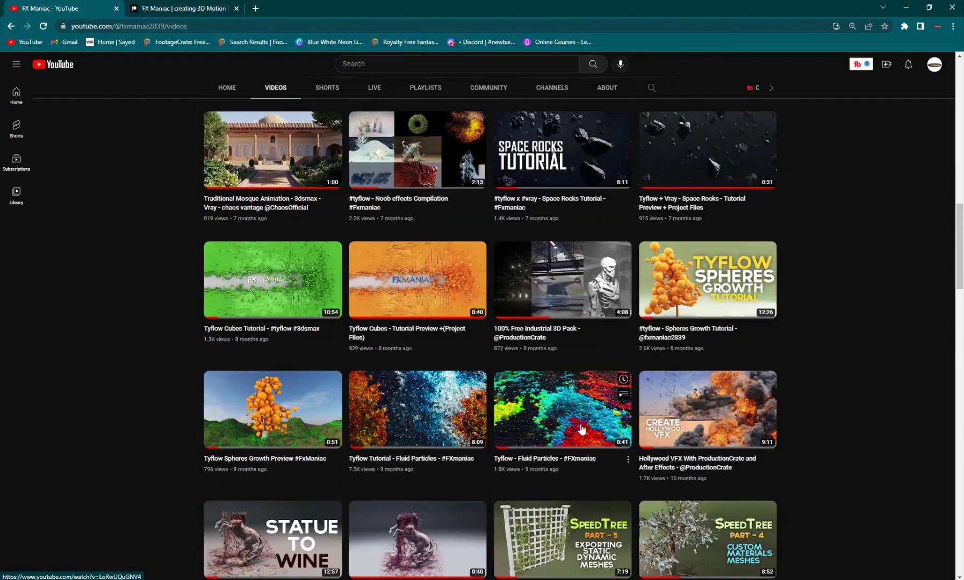
scroll(623, 392, "up", 4)
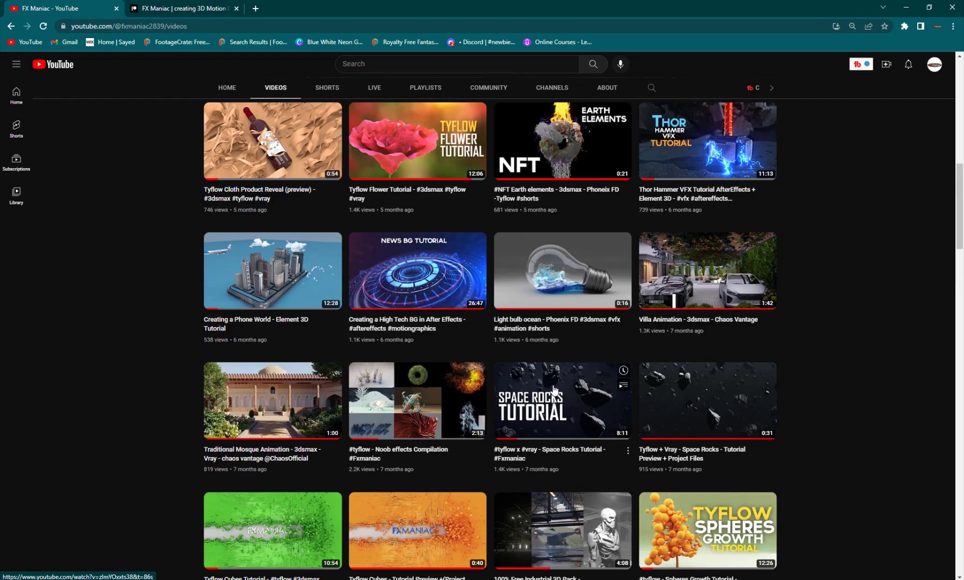
scroll(354, 436, "up", 10)
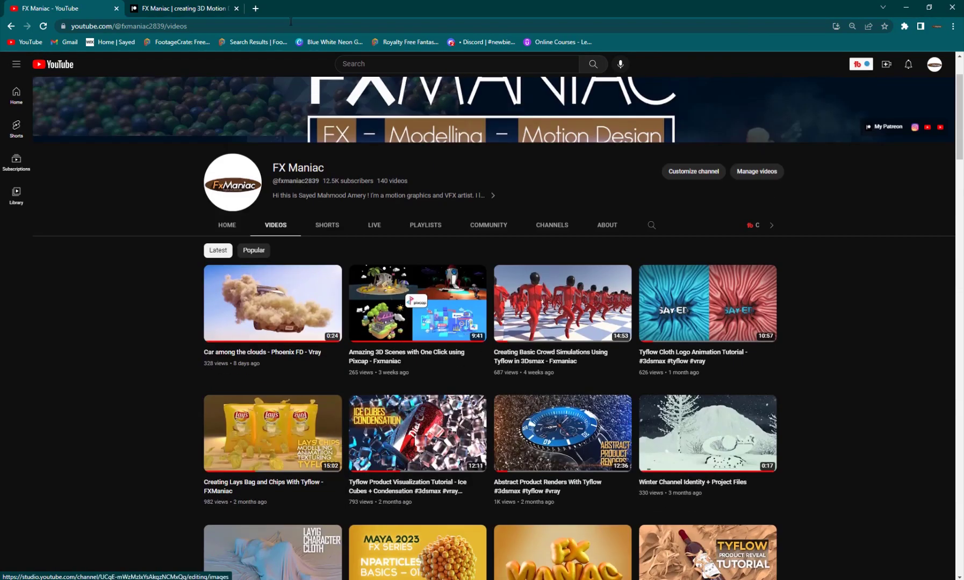
Step: View the header of the FX Maniac Patreon page and return to the YouTube channel's latest videos
left_click(194, 5)
scroll(329, 352, "up", 10)
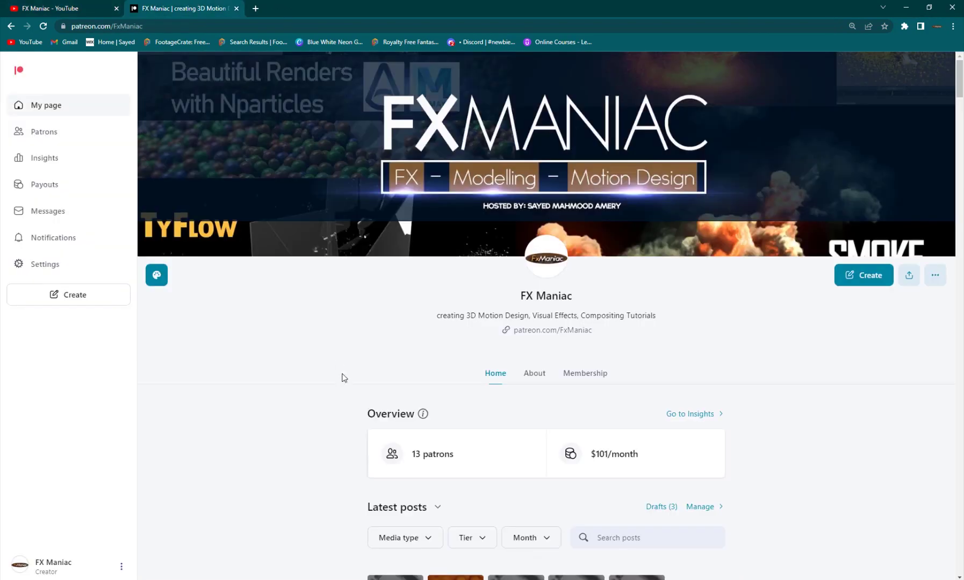
left_click(65, 6)
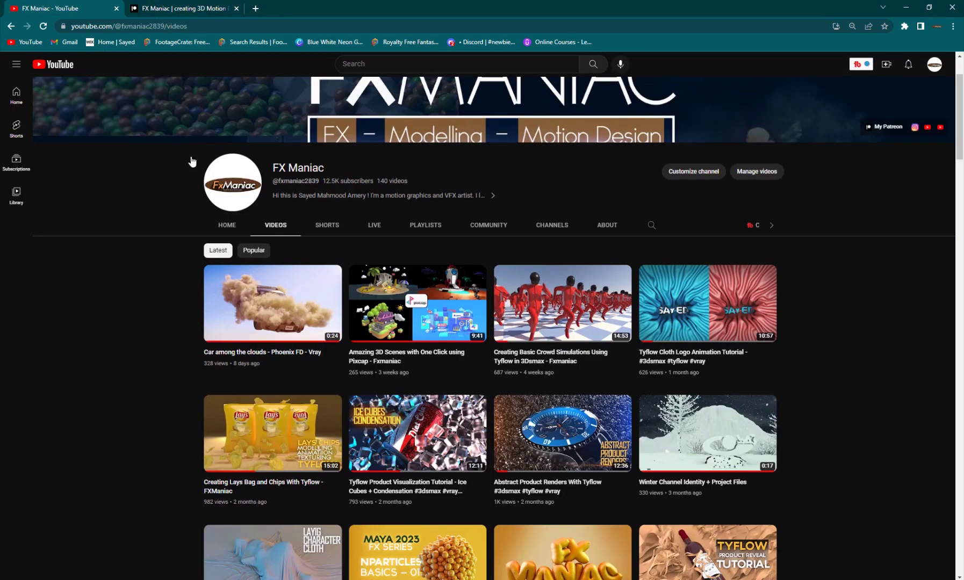
mouse_move(342, 424)
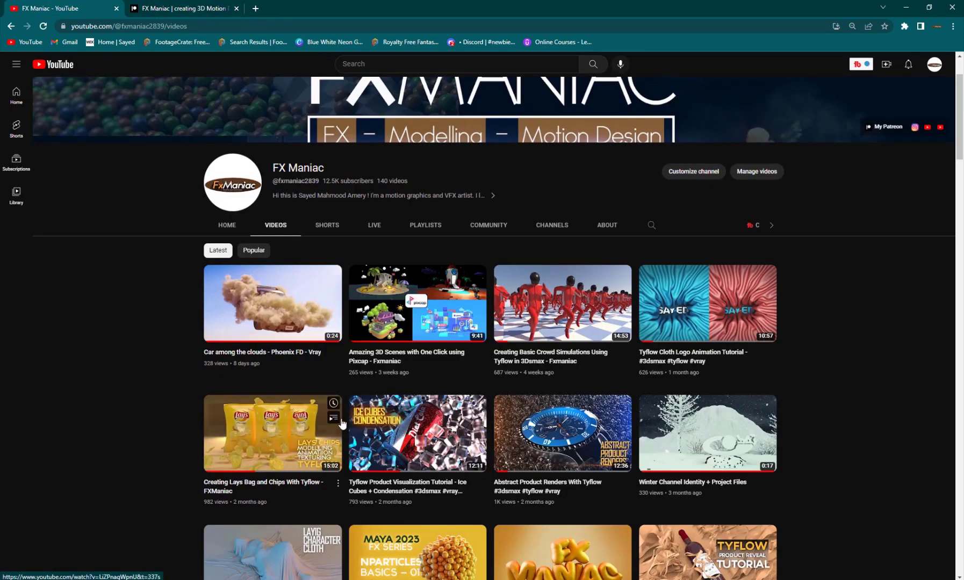